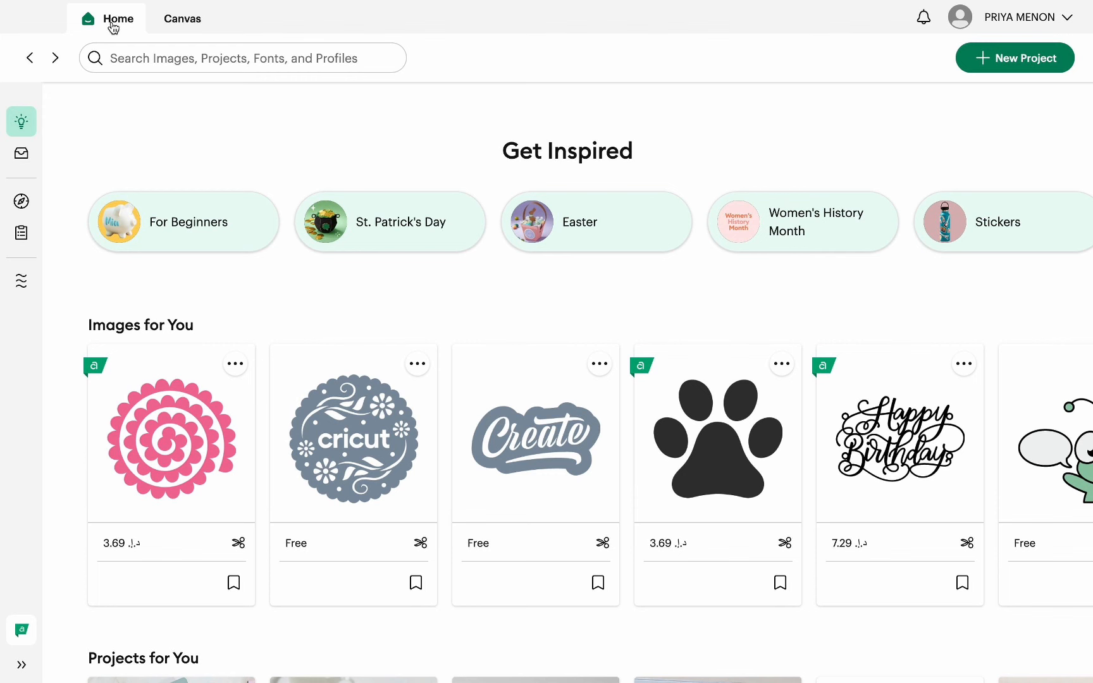
Open the canvas and bring up the full library of previously uploaded images.
click(184, 22)
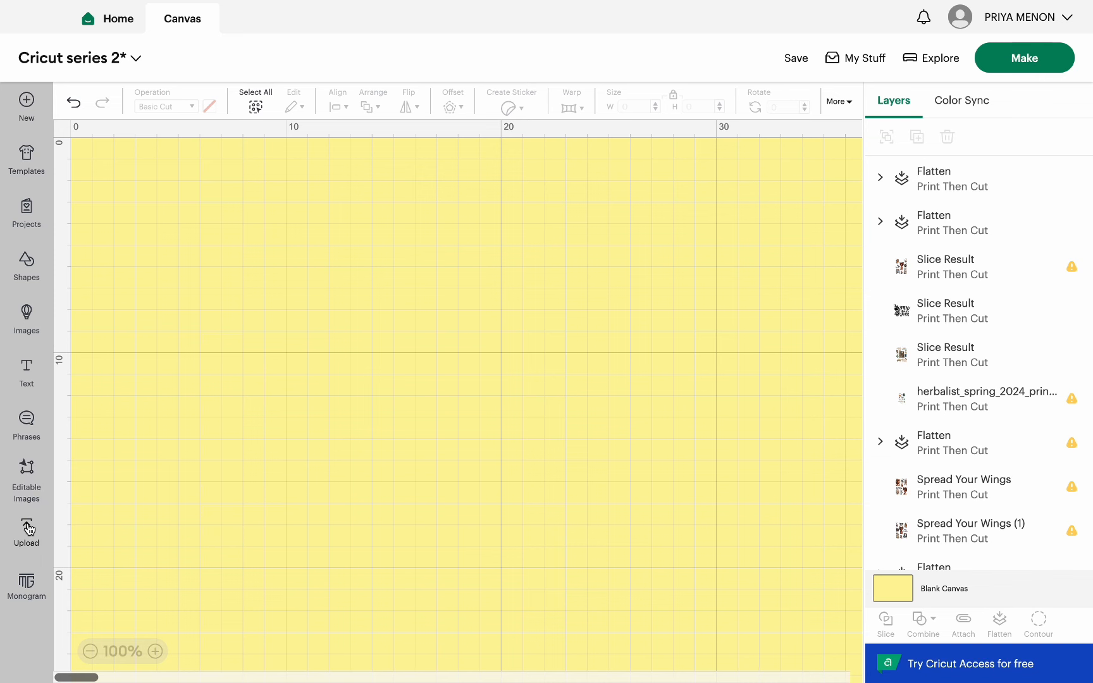
click(27, 529)
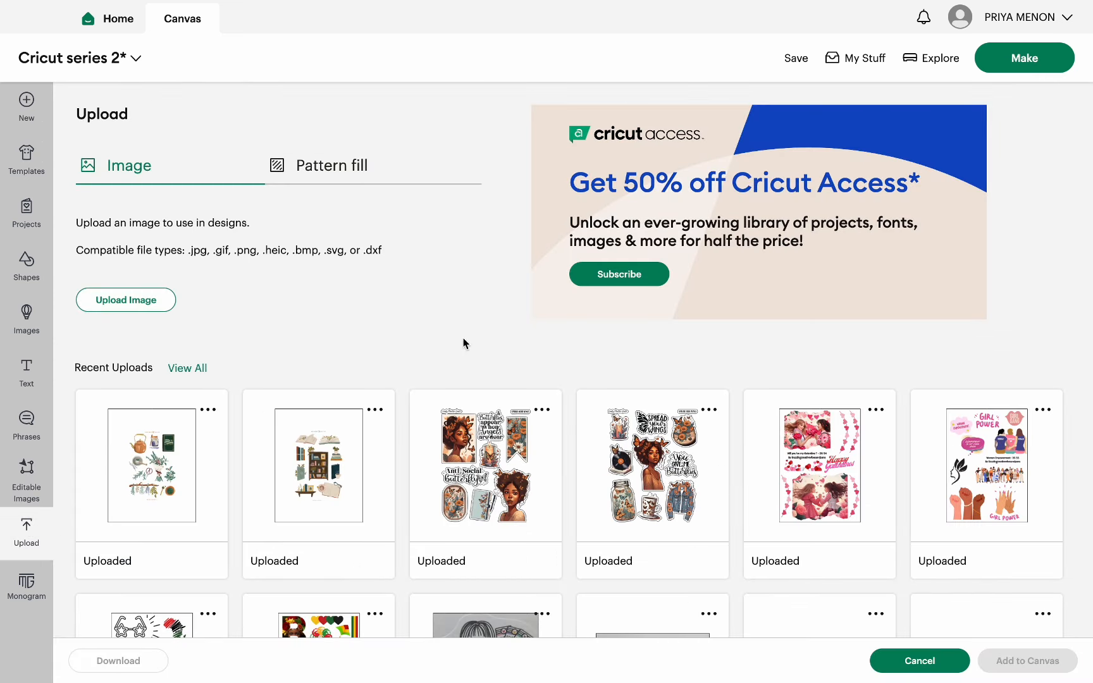
scroll(374, 559, down, 2)
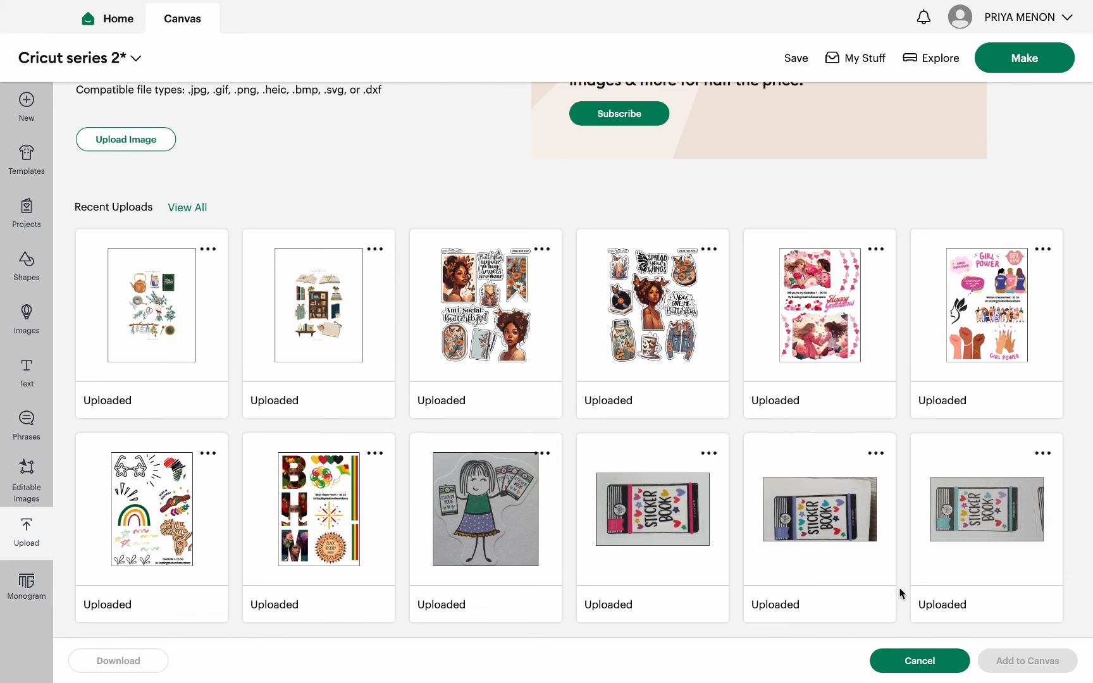
click(193, 208)
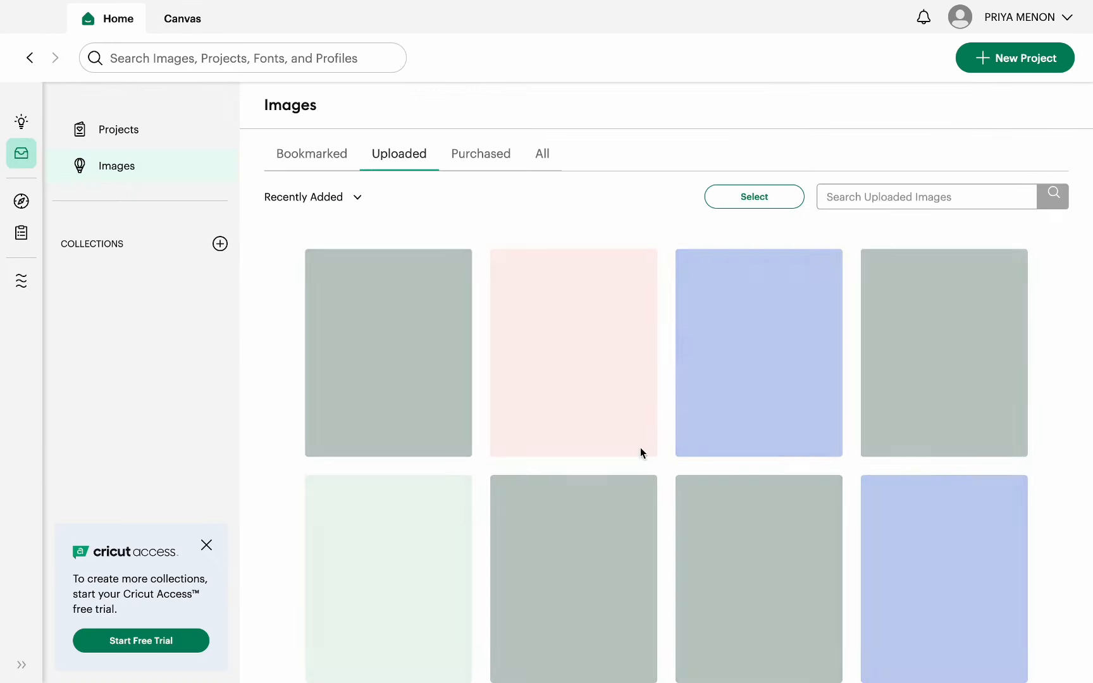
Look through the uploaded images for the sticker-book photos and the girl drawings.
scroll(611, 487, down, 4)
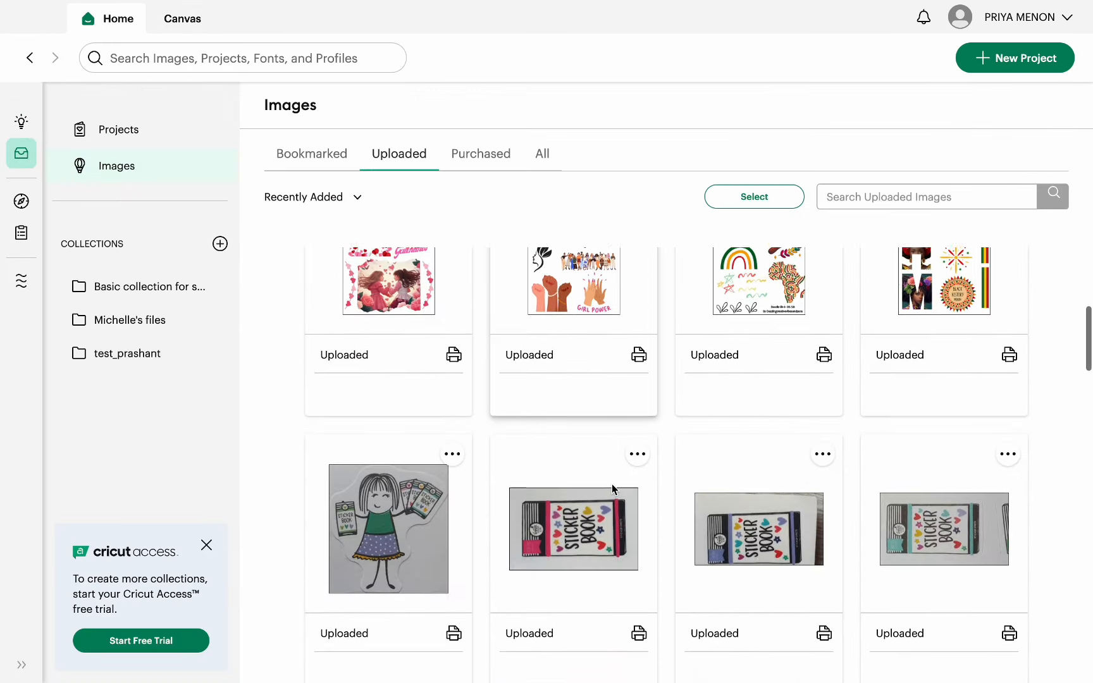
scroll(612, 490, down, 5)
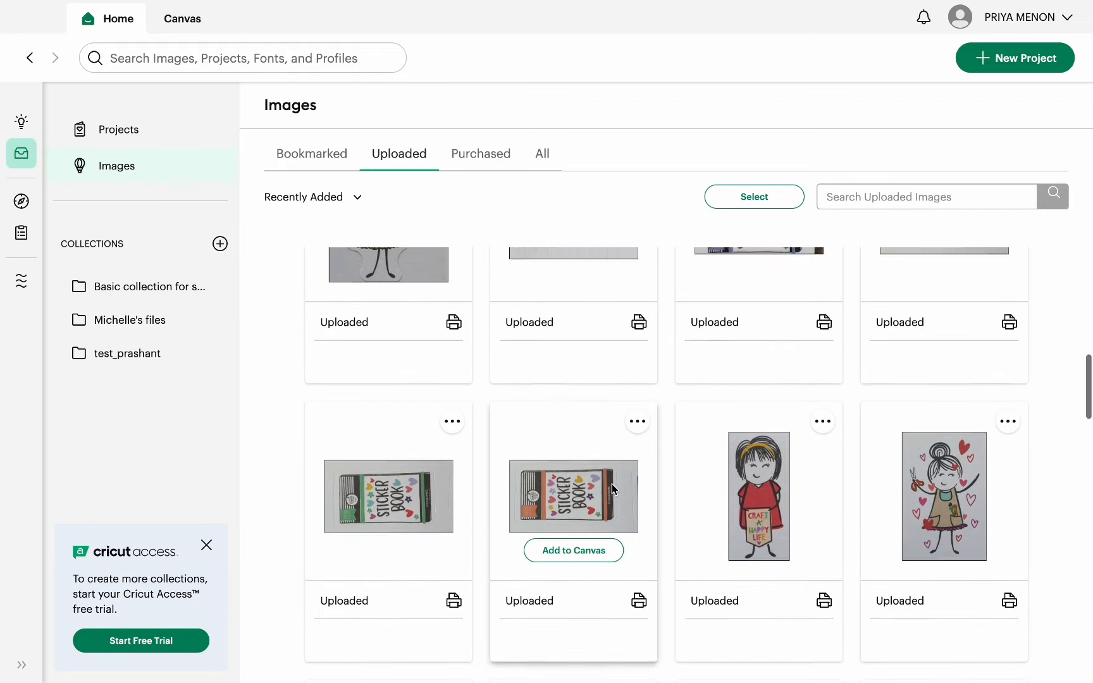
scroll(613, 489, up, 2)
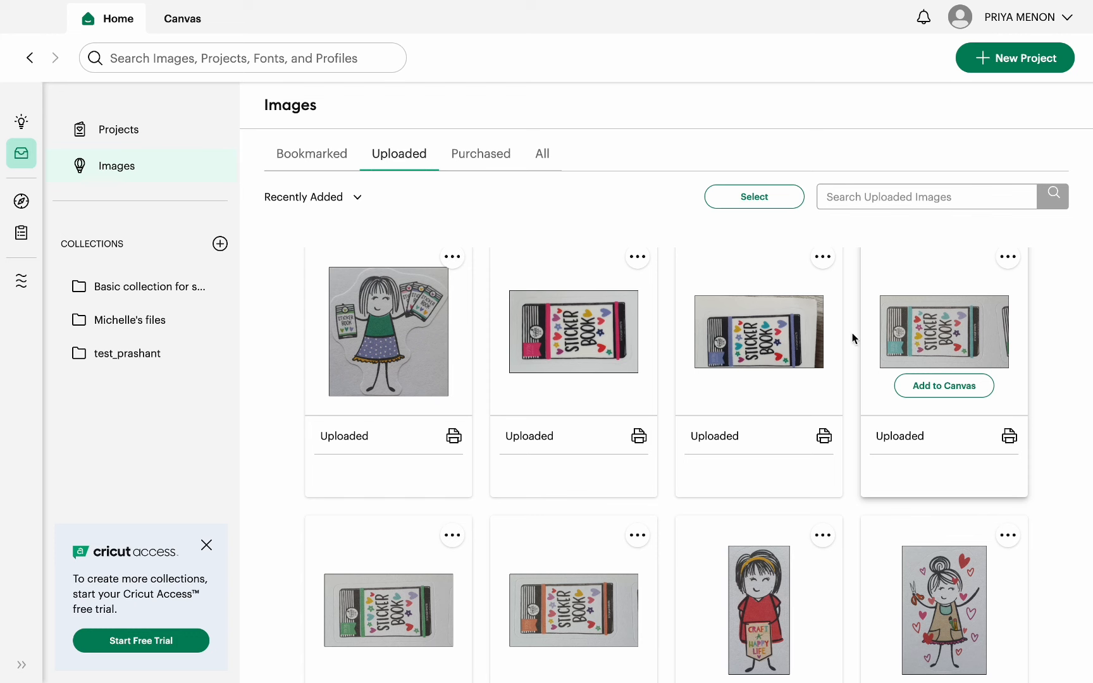
scroll(945, 329, up, 3)
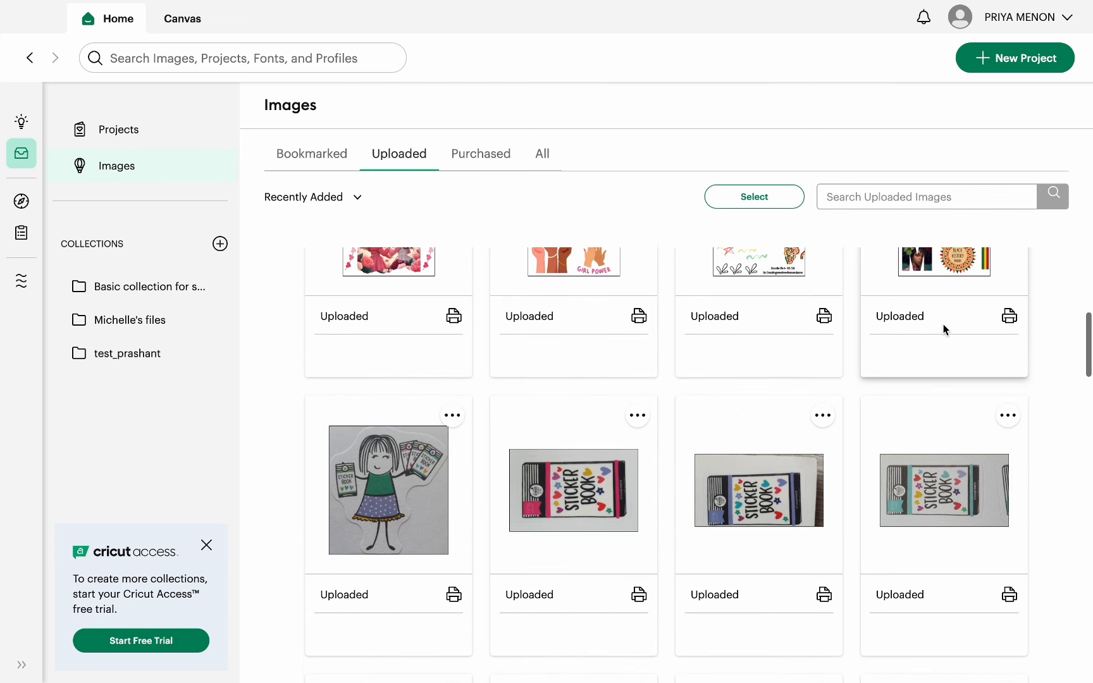
scroll(944, 329, down, 3)
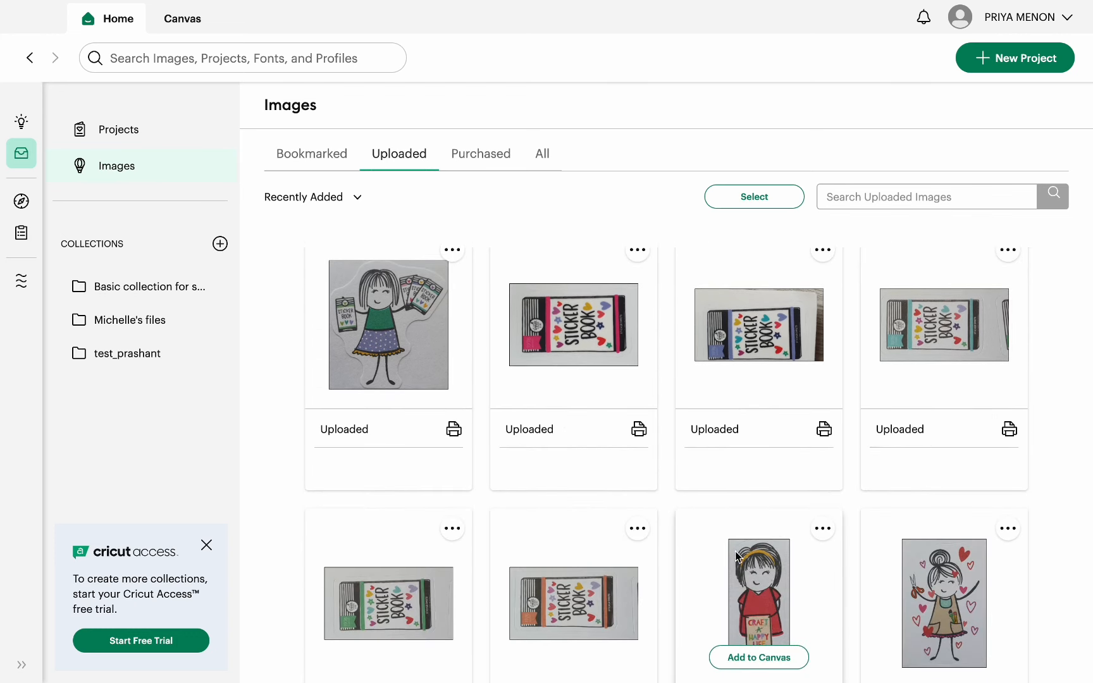
scroll(738, 557, down, 3)
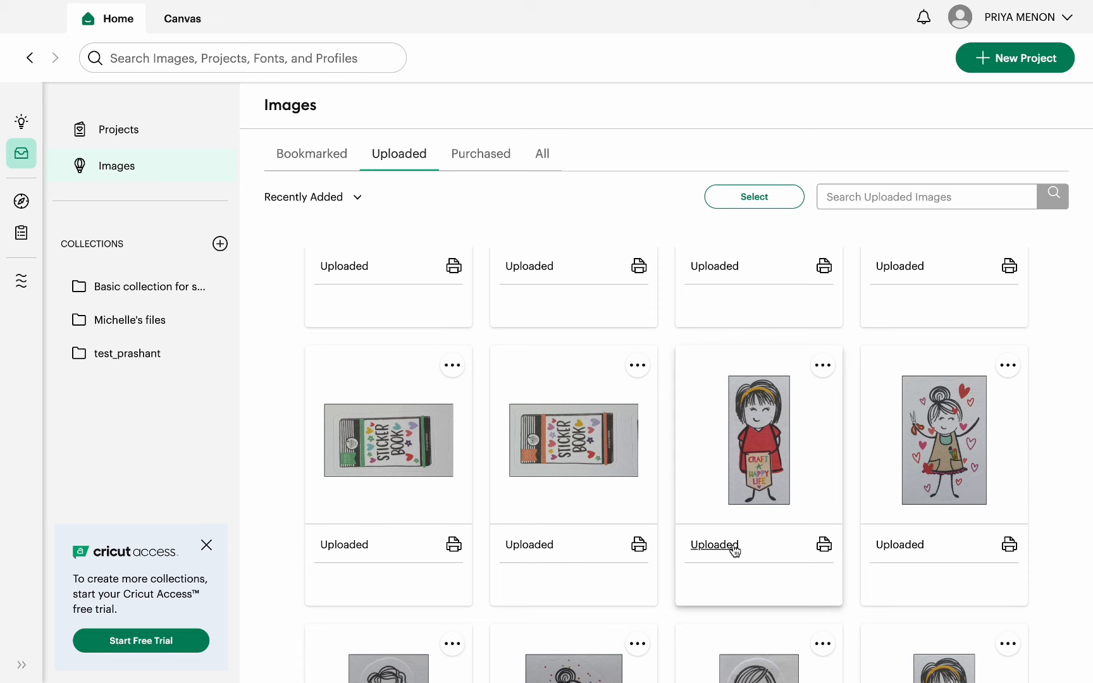
scroll(735, 552, up, 2)
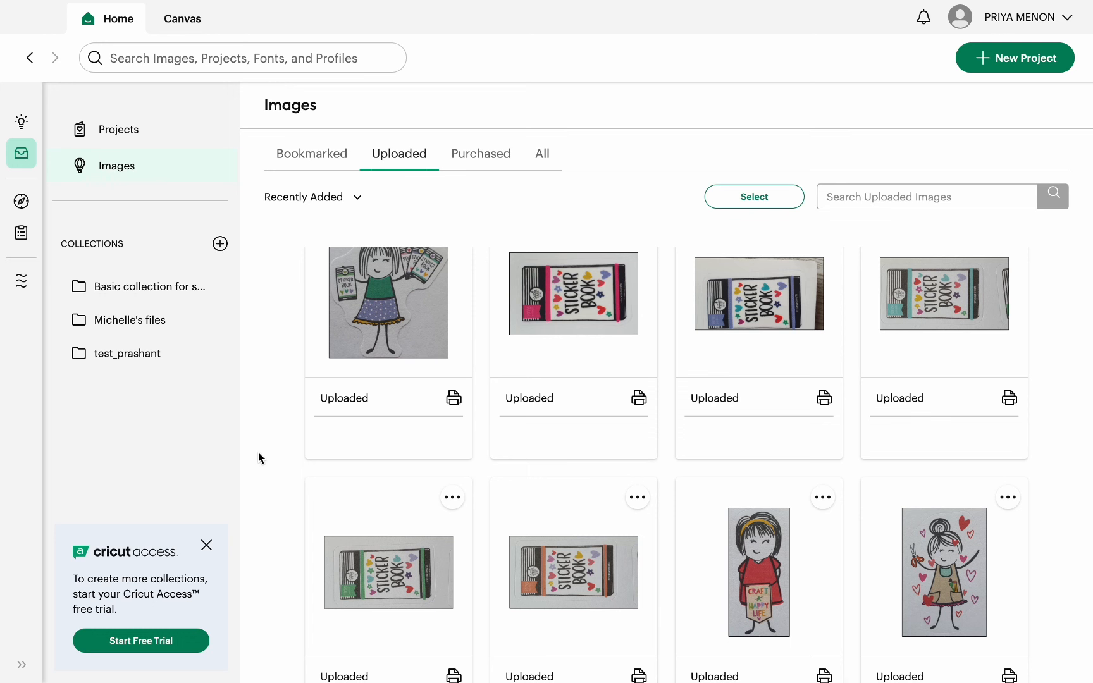
scroll(259, 453, down, 1)
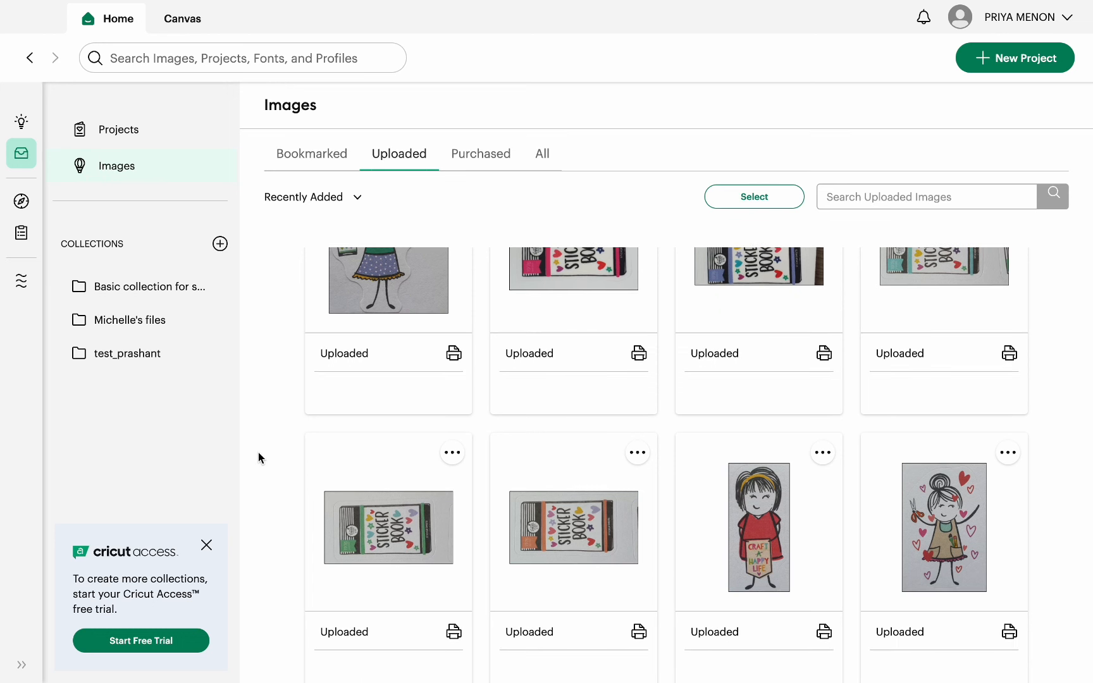
scroll(258, 453, down, 2)
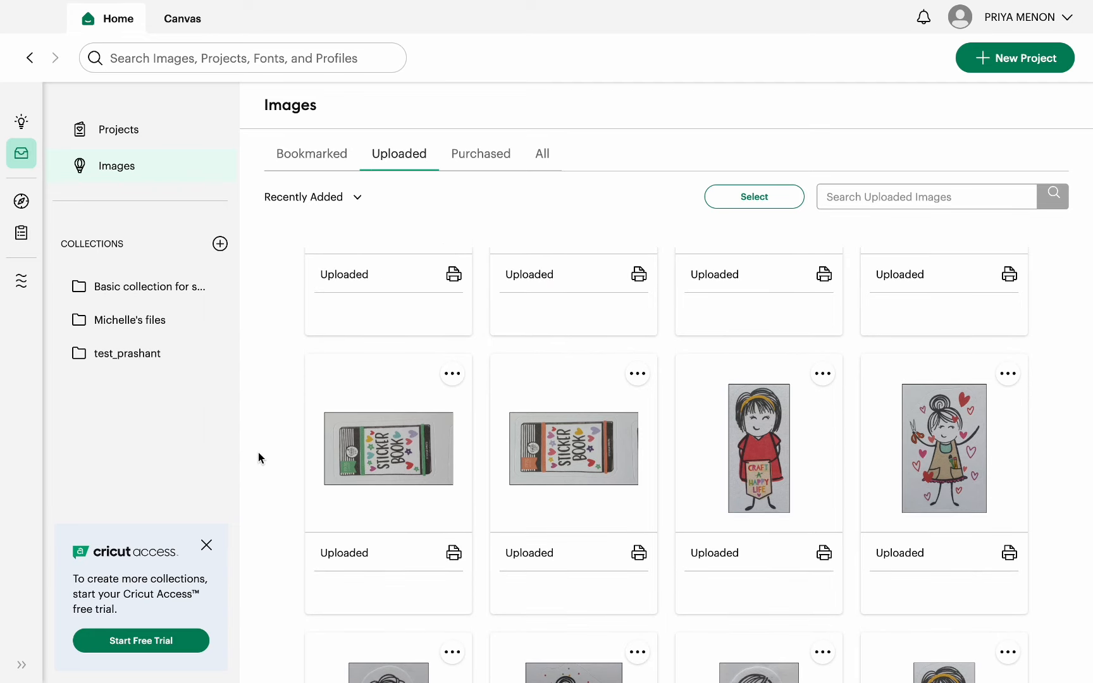
scroll(258, 454, down, 3)
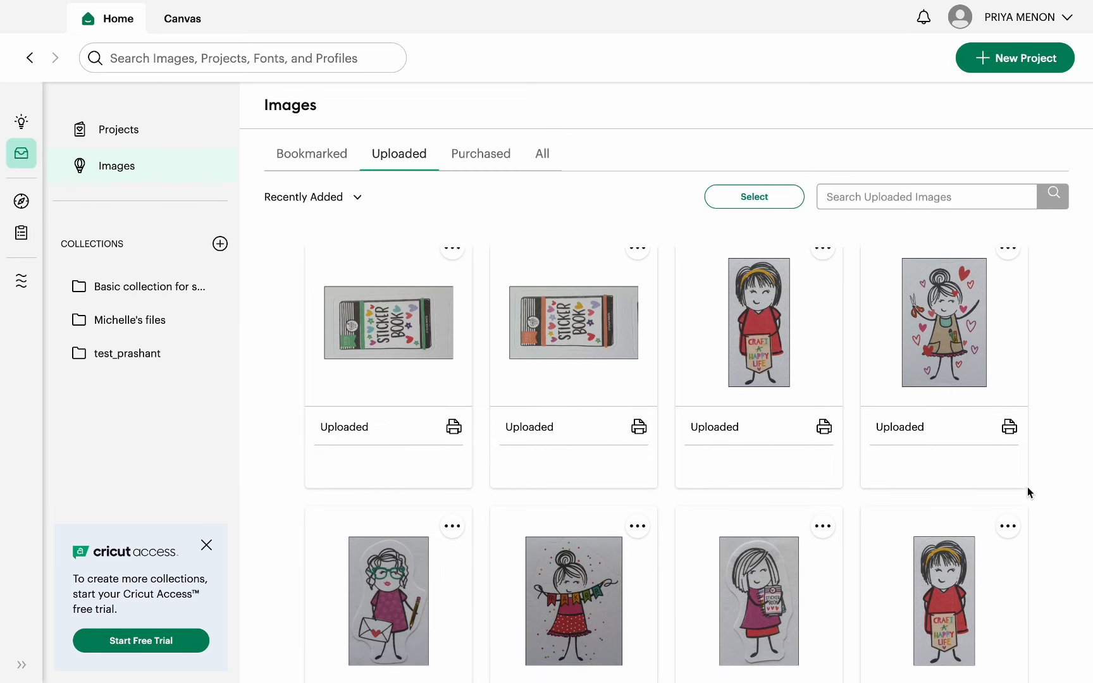
scroll(538, 674, down, 5)
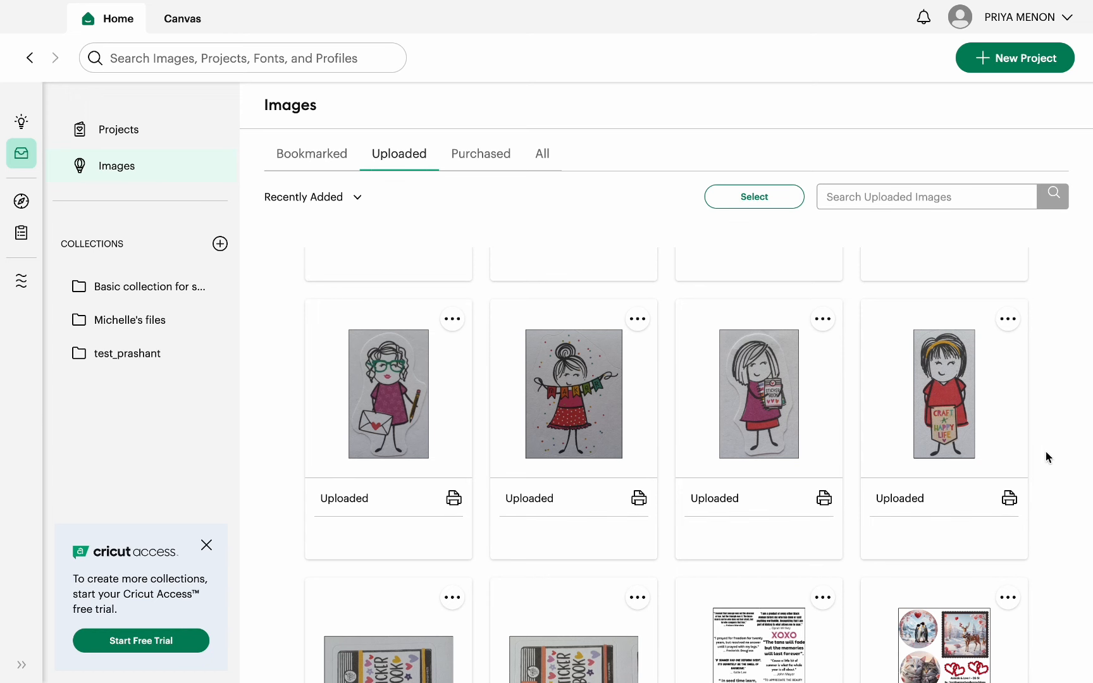
scroll(1050, 457, down, 3)
scroll(1050, 456, up, 3)
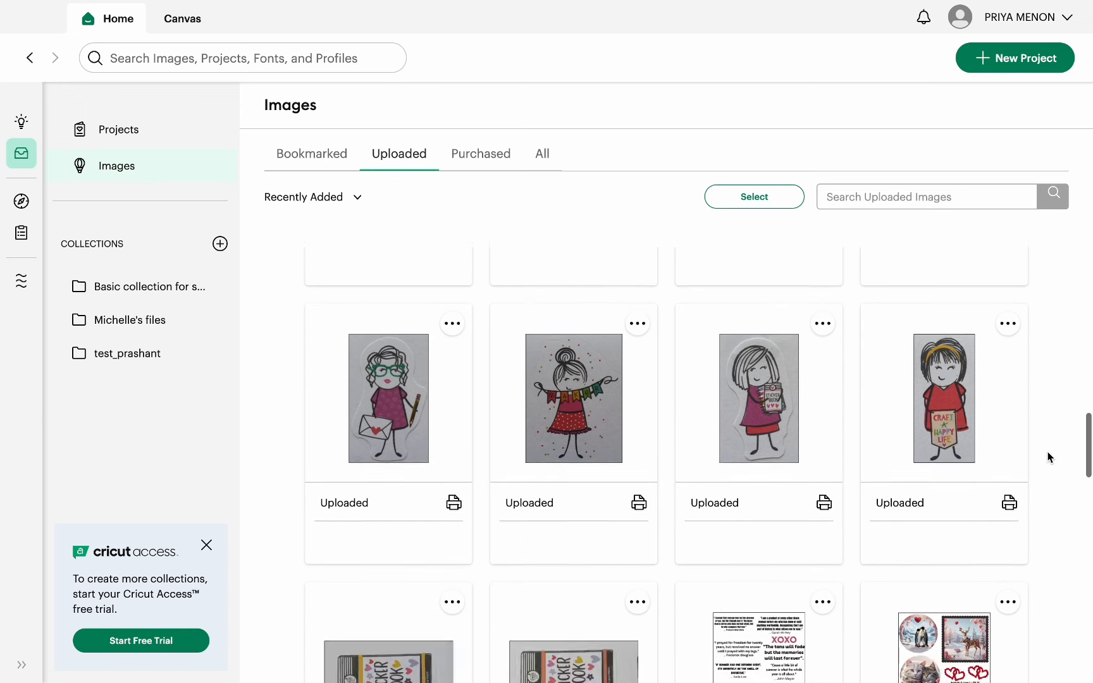
scroll(1050, 457, down, 3)
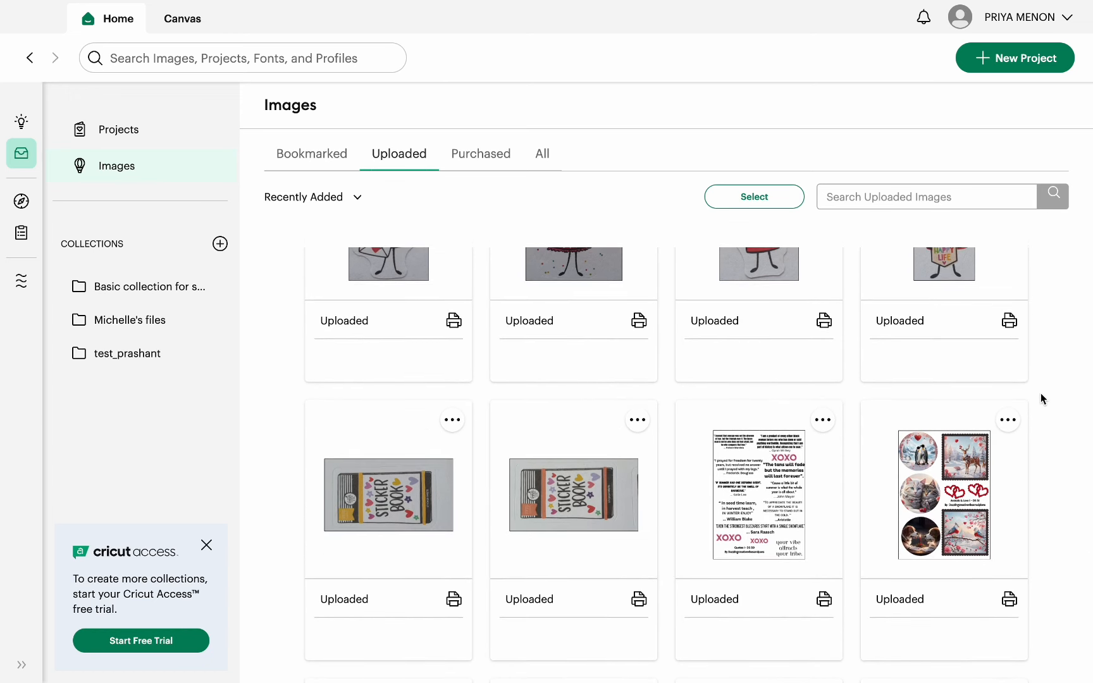
scroll(1040, 393, up, 1)
scroll(1040, 397, up, 5)
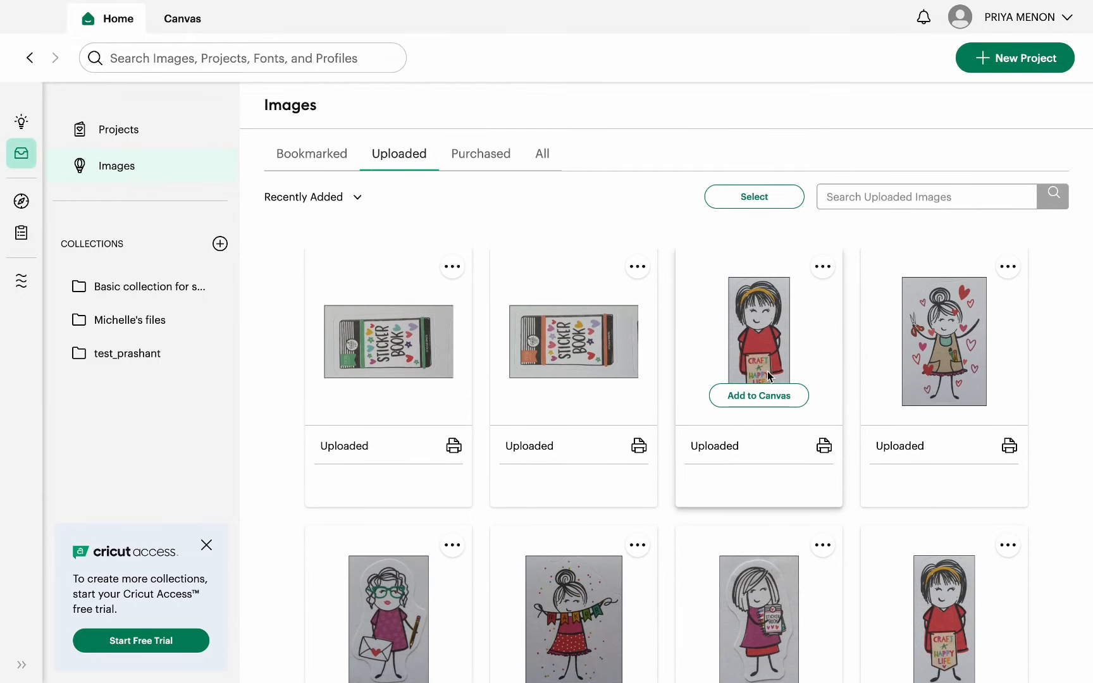
scroll(1026, 430, up, 6)
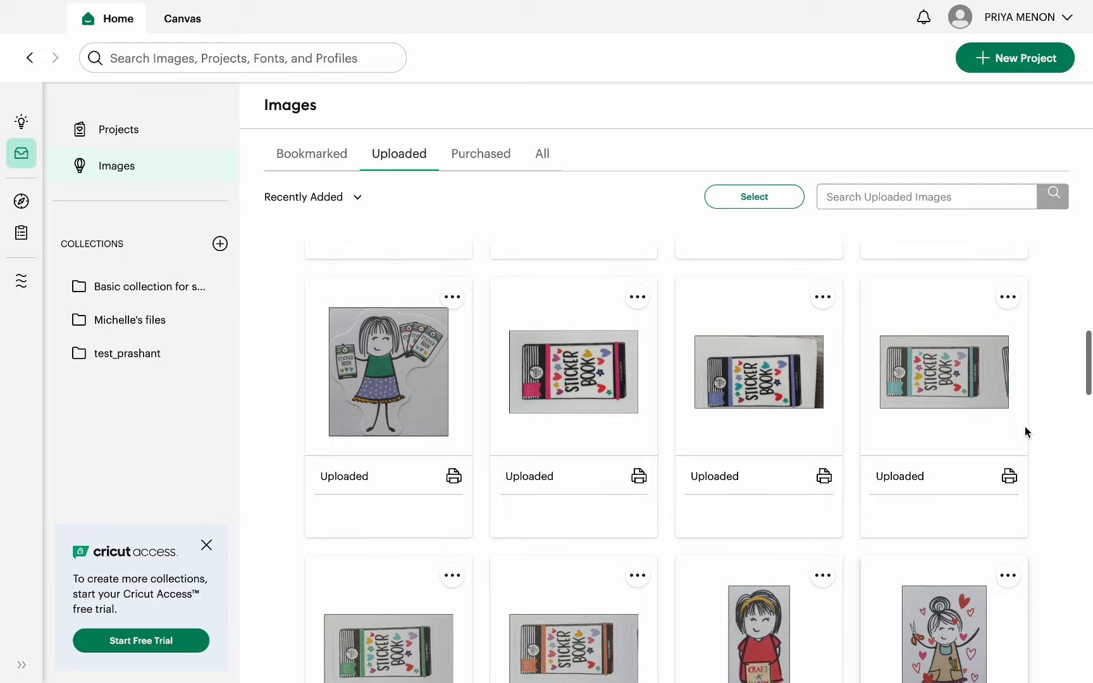
scroll(1025, 428, up, 3)
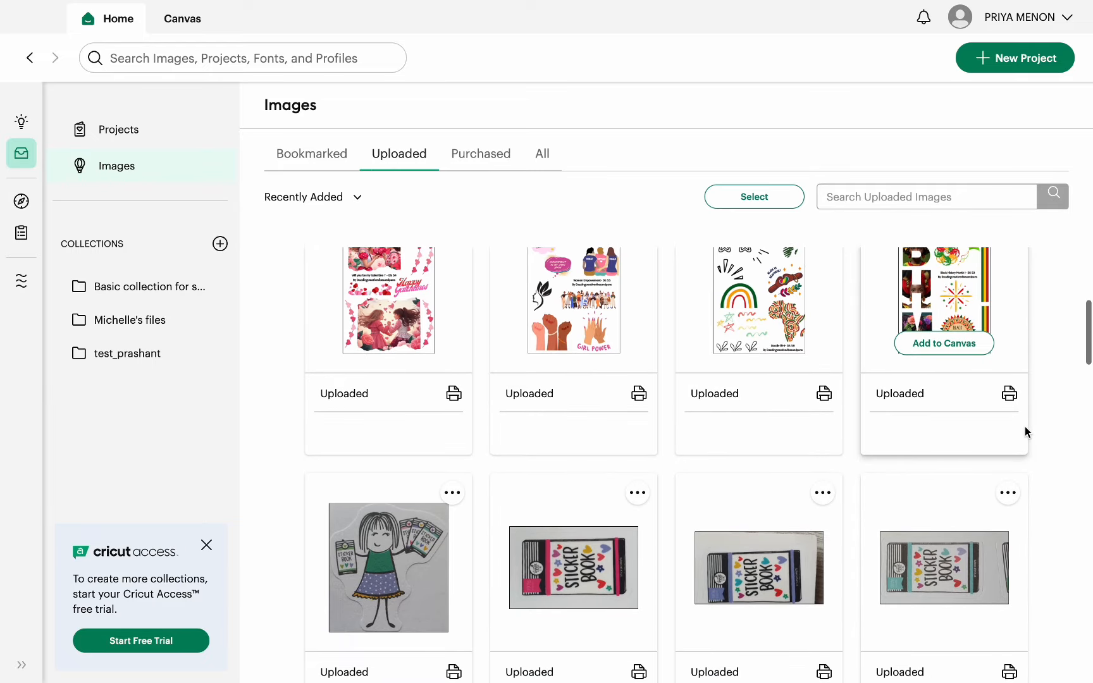
scroll(402, 593, down, 2)
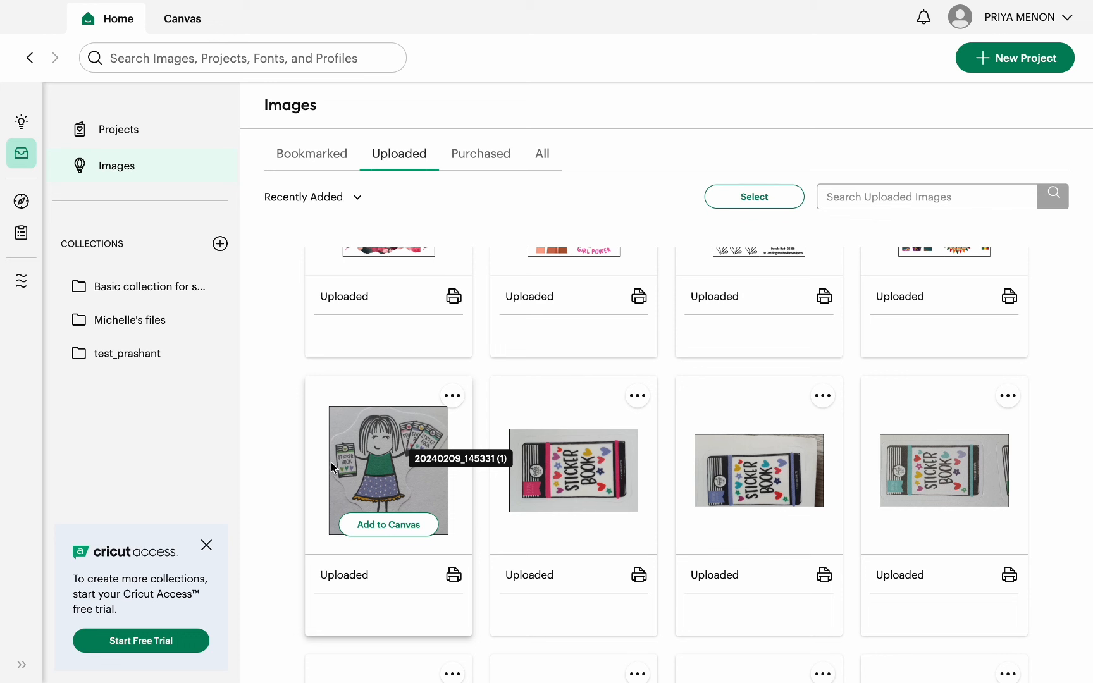
scroll(266, 483, down, 2)
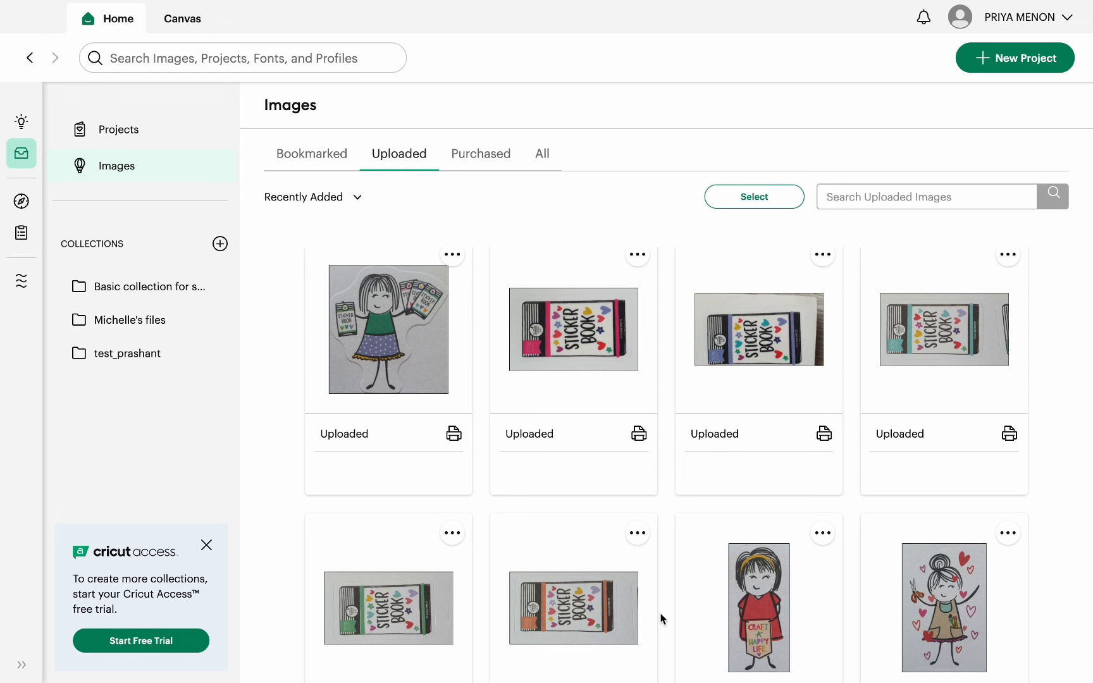
mouse_move(634, 636)
scroll(589, 543, down, 2)
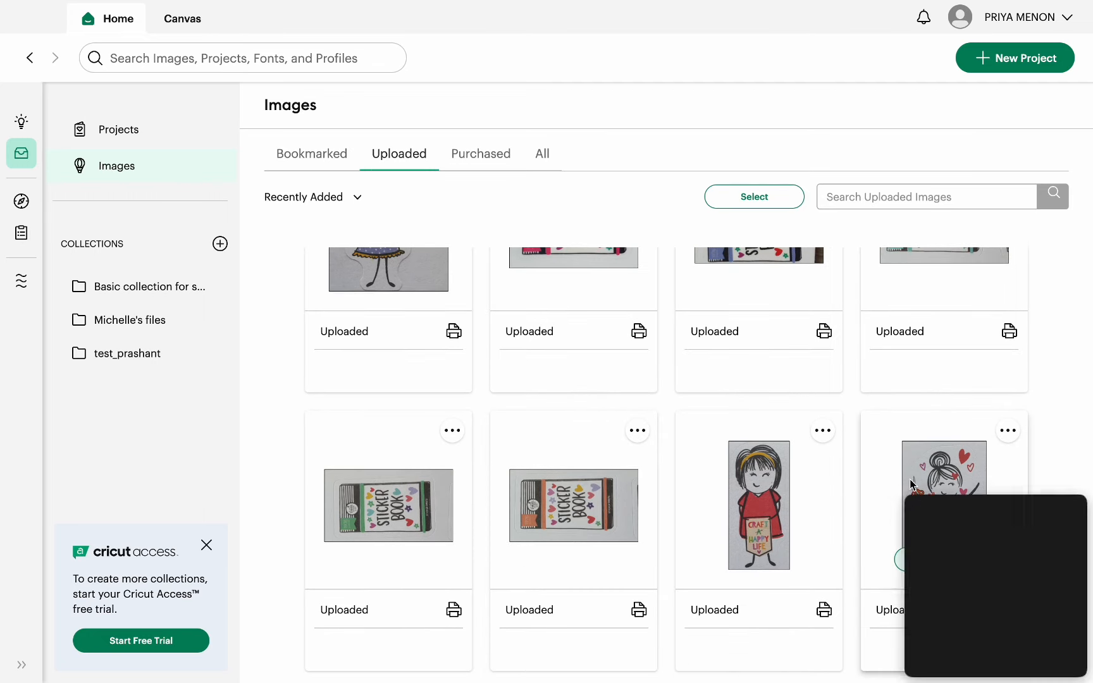
mouse_move(785, 463)
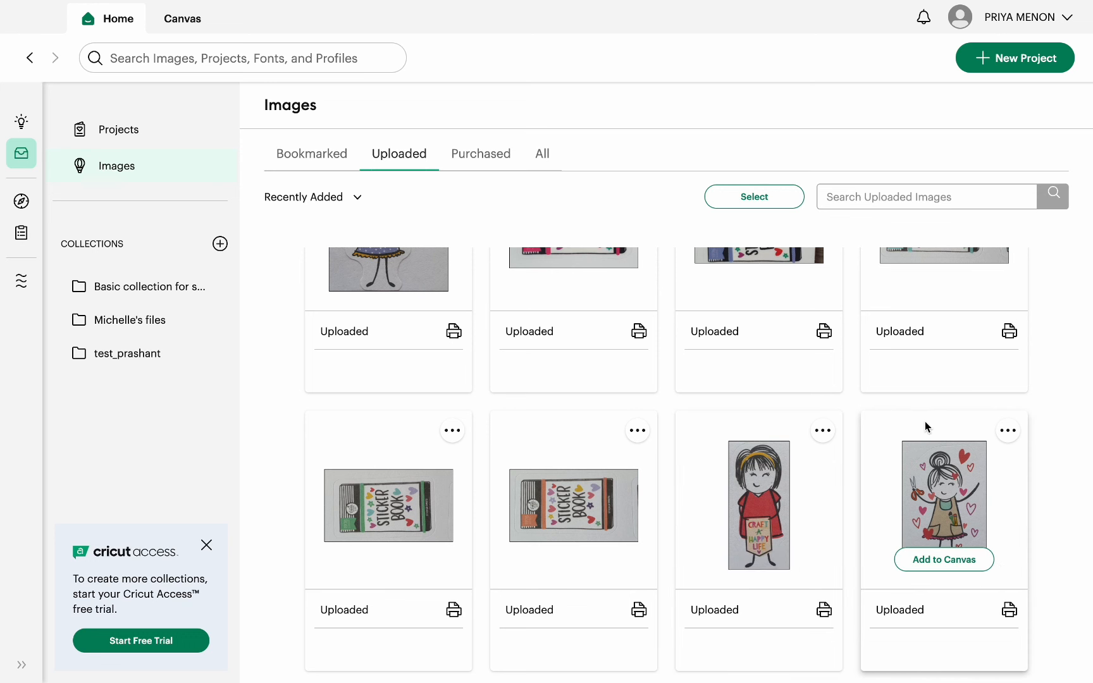
scroll(720, 489, down, 1)
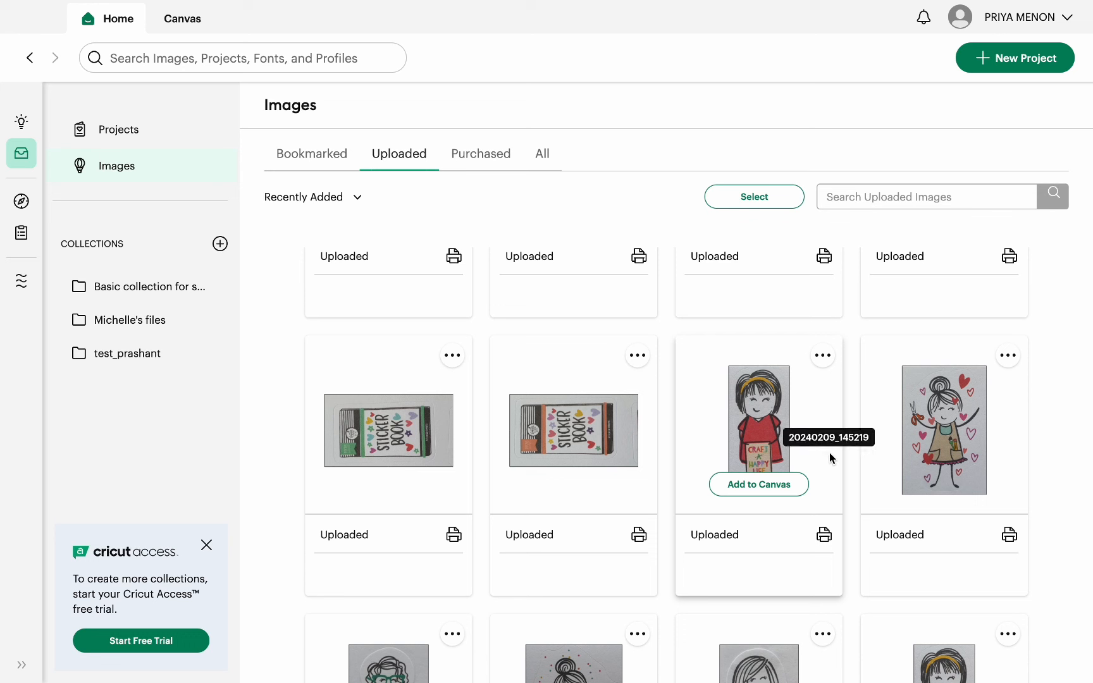
scroll(830, 453, down, 3)
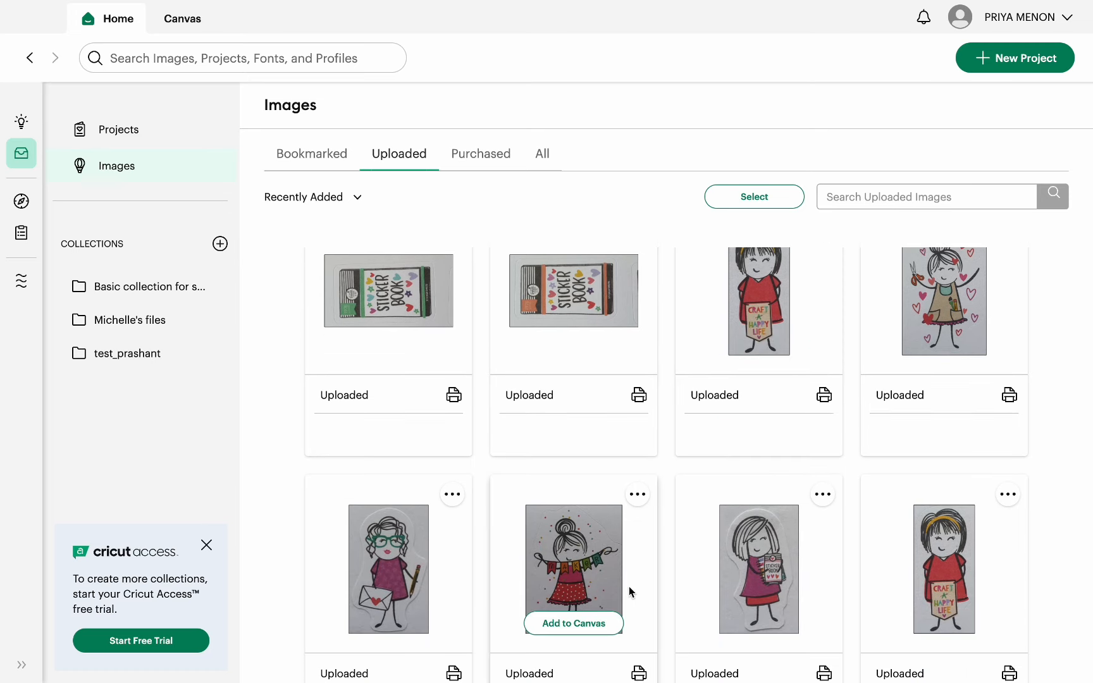
scroll(630, 594, down, 4)
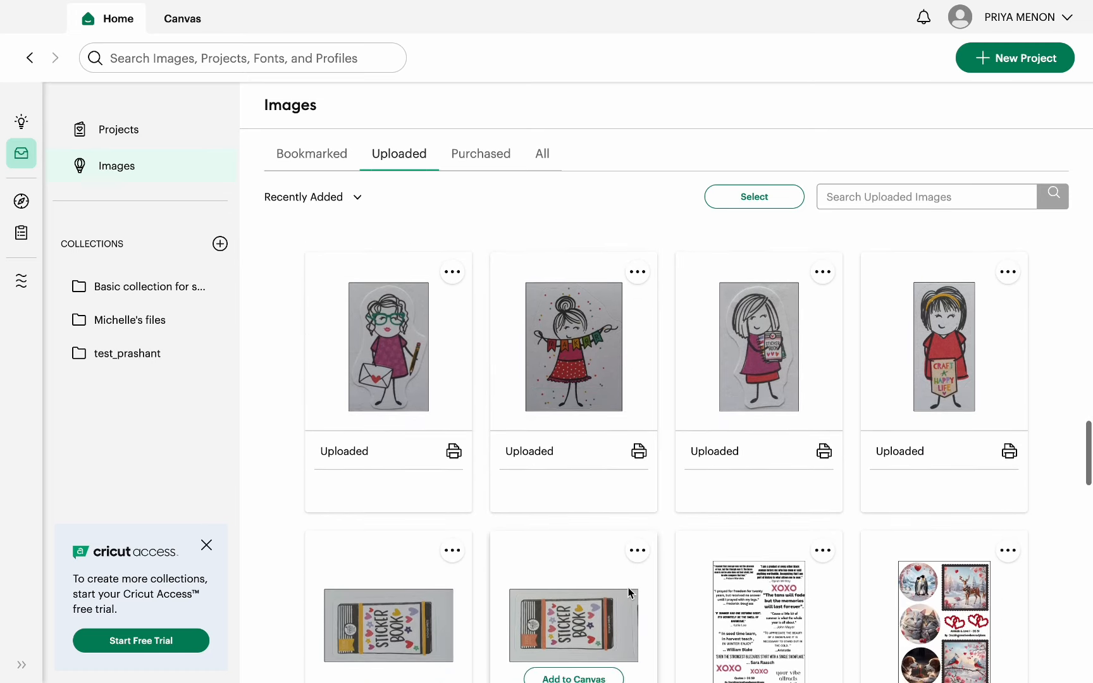
Add the orange and green sticker-book photos, the girl with the craft sign and the girl holding sticker books to the canvas, and view it.
scroll(622, 415, up, 4)
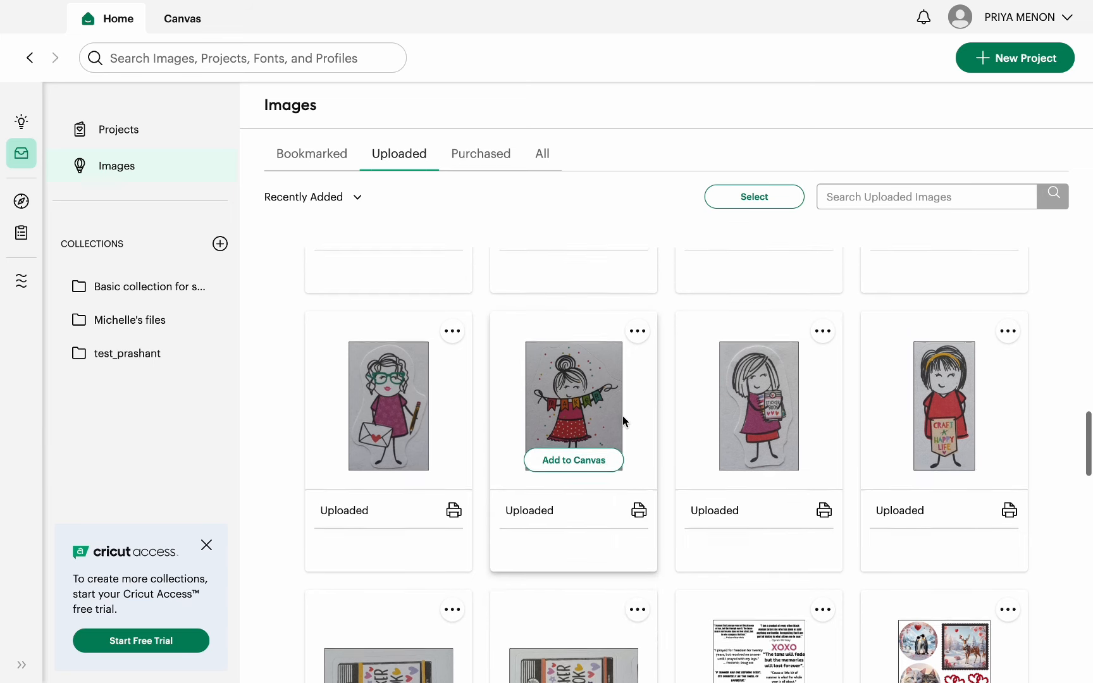
scroll(671, 405, up, 1)
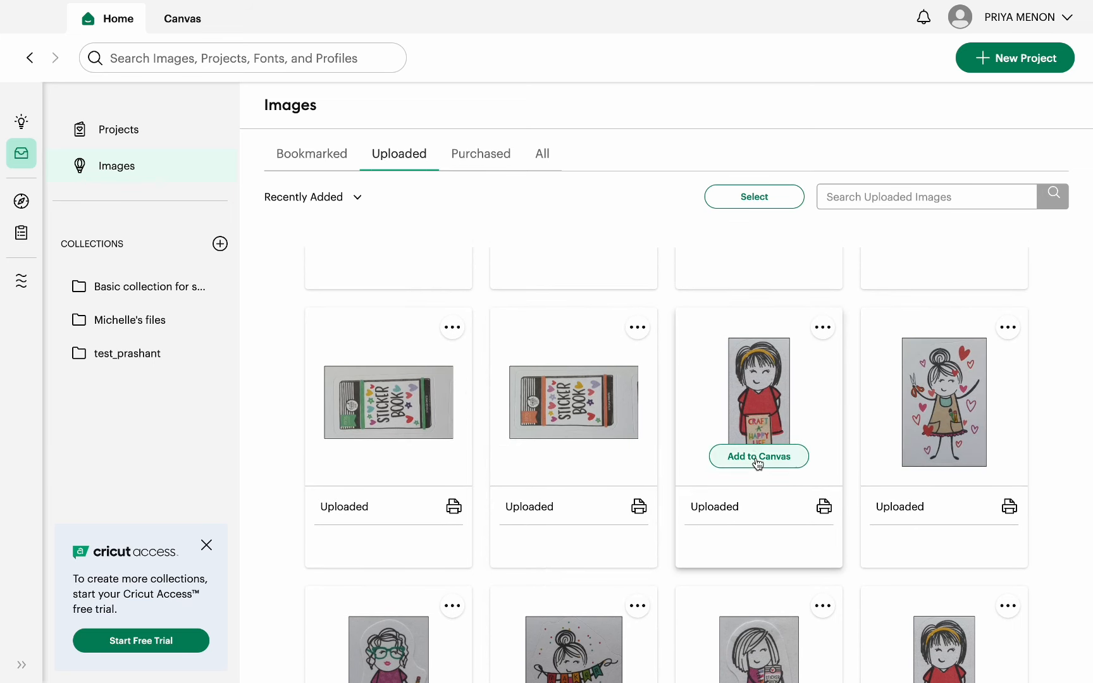
mouse_move(611, 455)
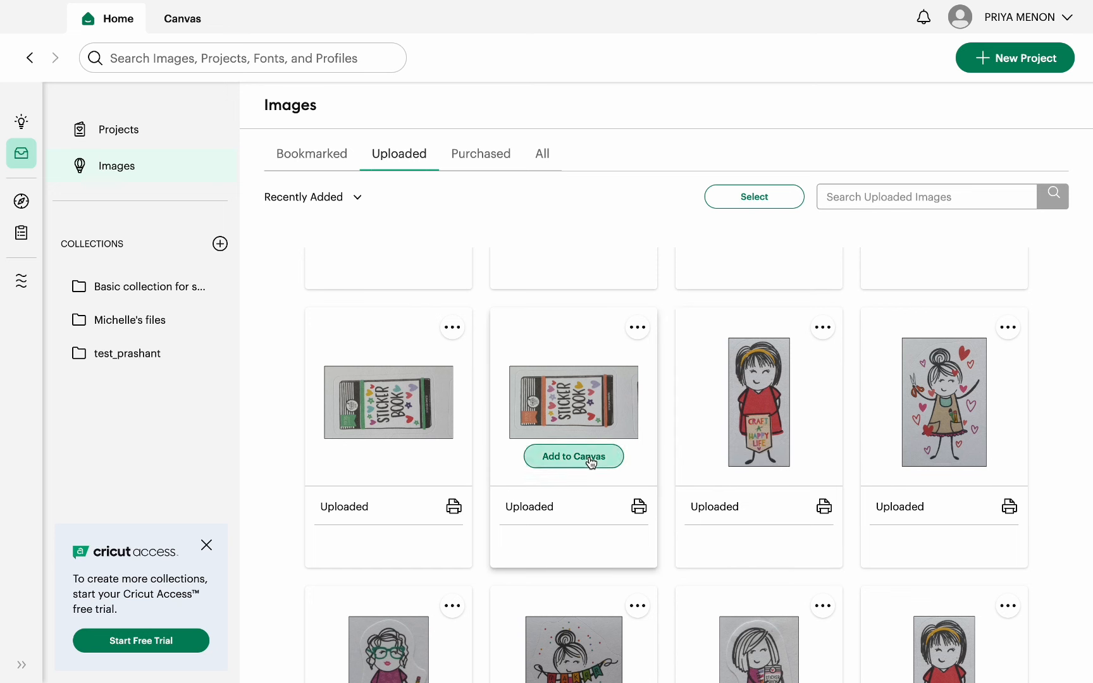
click(415, 465)
scroll(415, 468, up, 3)
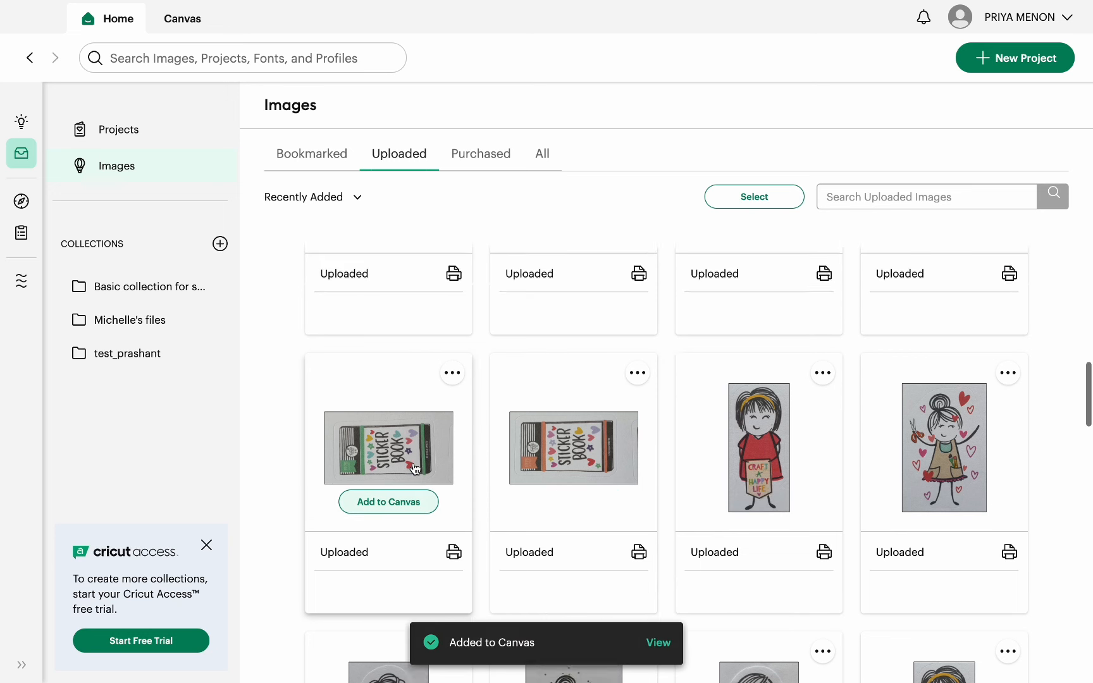
scroll(415, 469, up, 2)
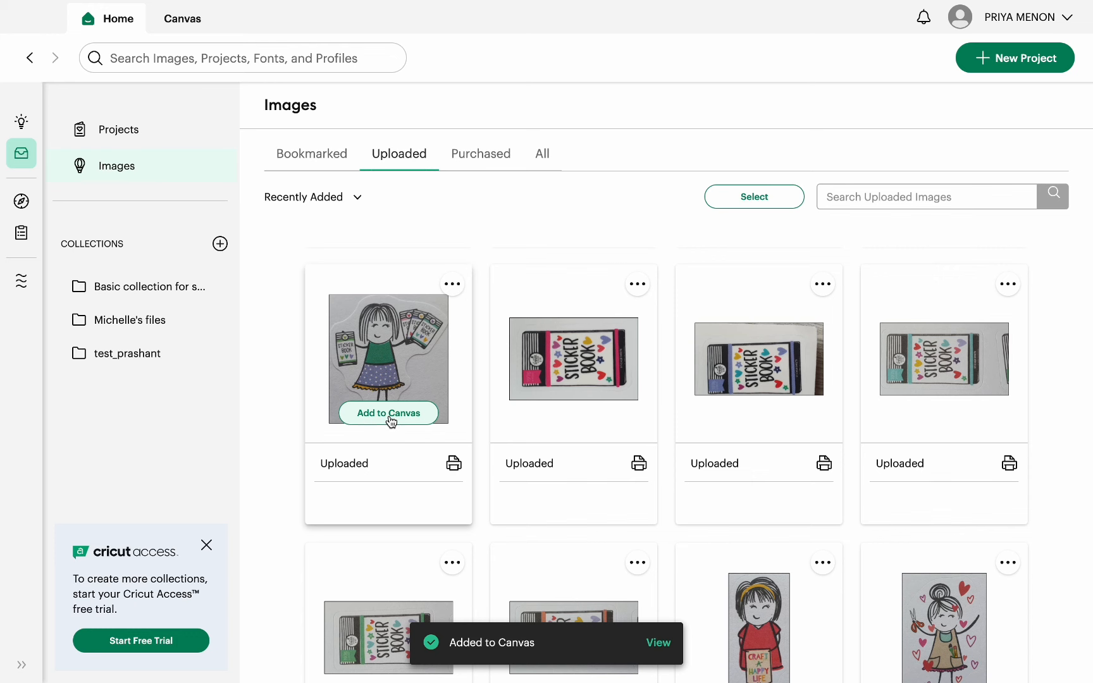
click(658, 643)
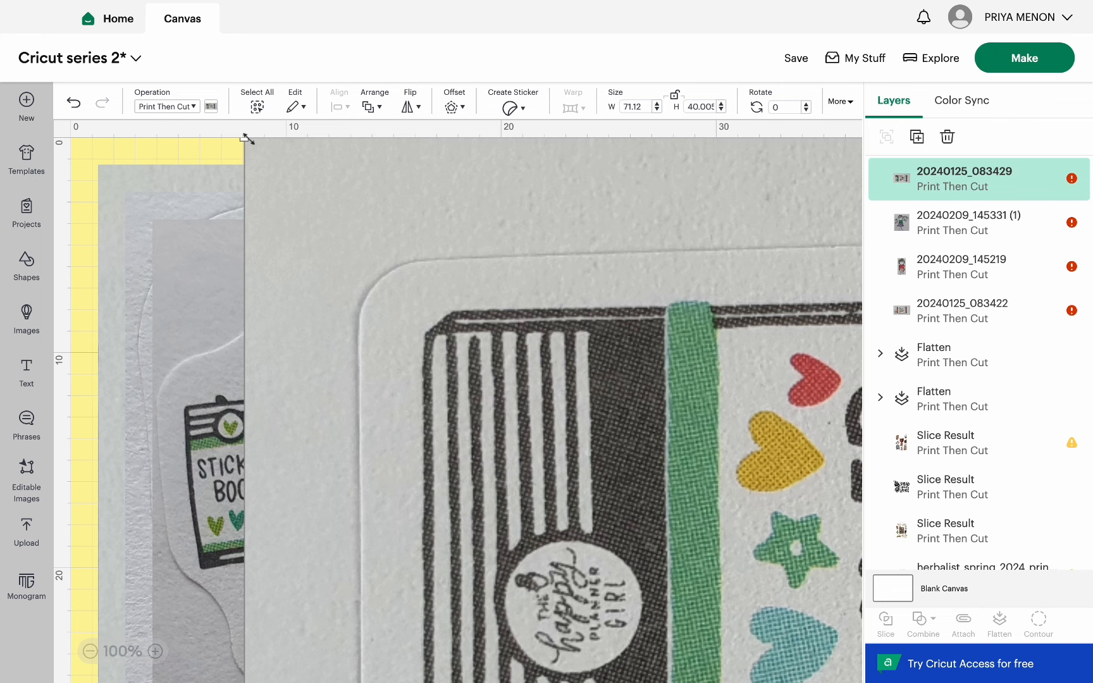
Shrink the green sticker-book image to about 54.6 by 30.7 cm and move the girl holding sticker books down and to the right.
drag(247, 140, 601, 581)
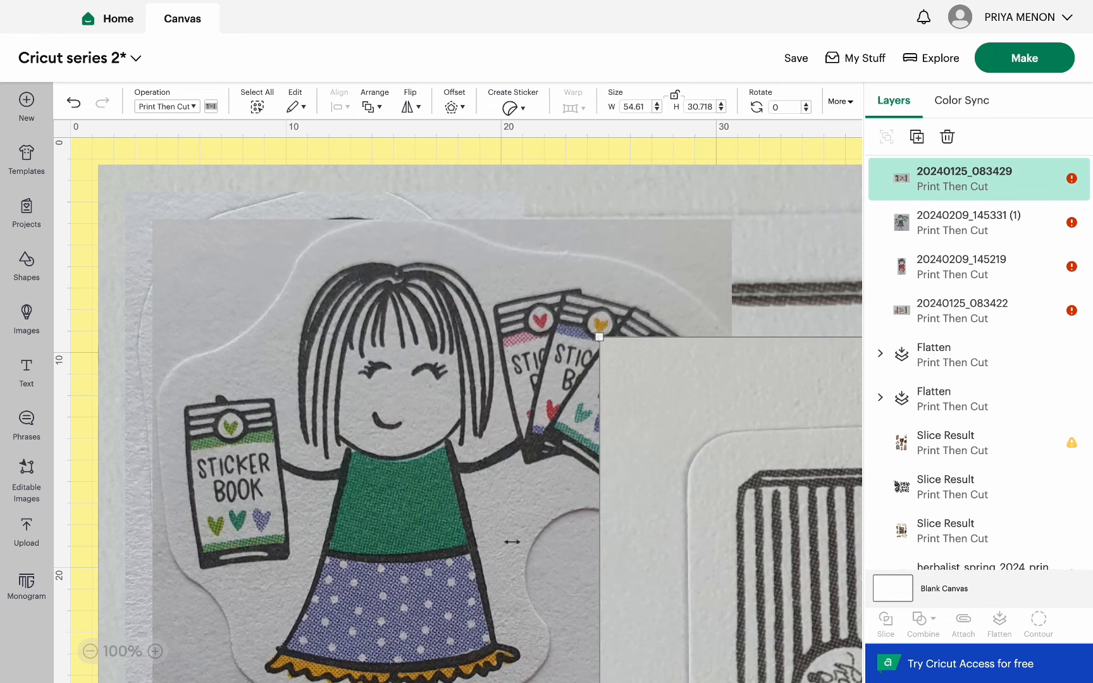
click(248, 479)
drag(248, 479, 338, 581)
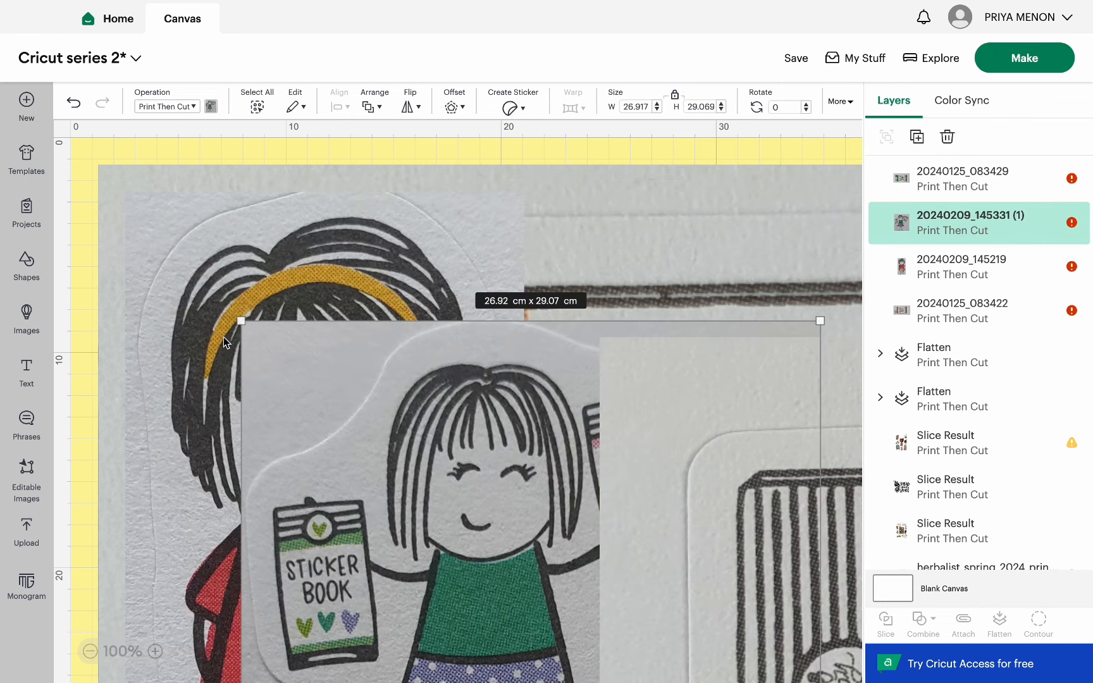
Shrink the girl holding sticker books to about 16 by 17.3 cm and the craft-sign girl to about 10.9 by 23 cm.
drag(241, 321, 478, 573)
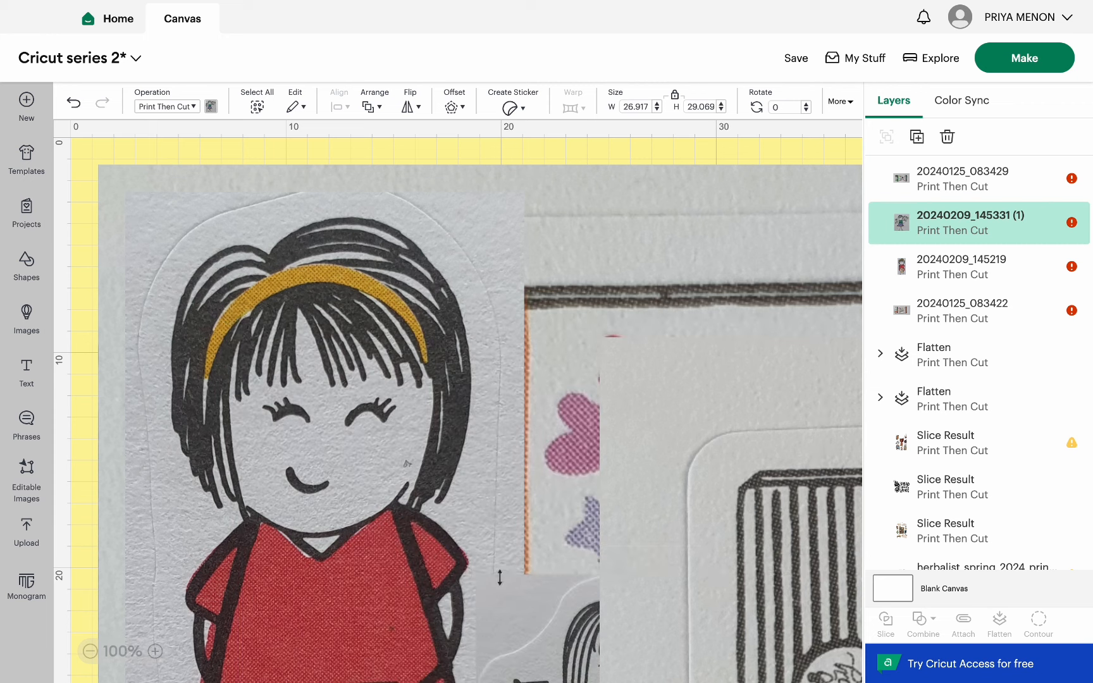
click(198, 213)
drag(117, 188, 290, 541)
click(336, 293)
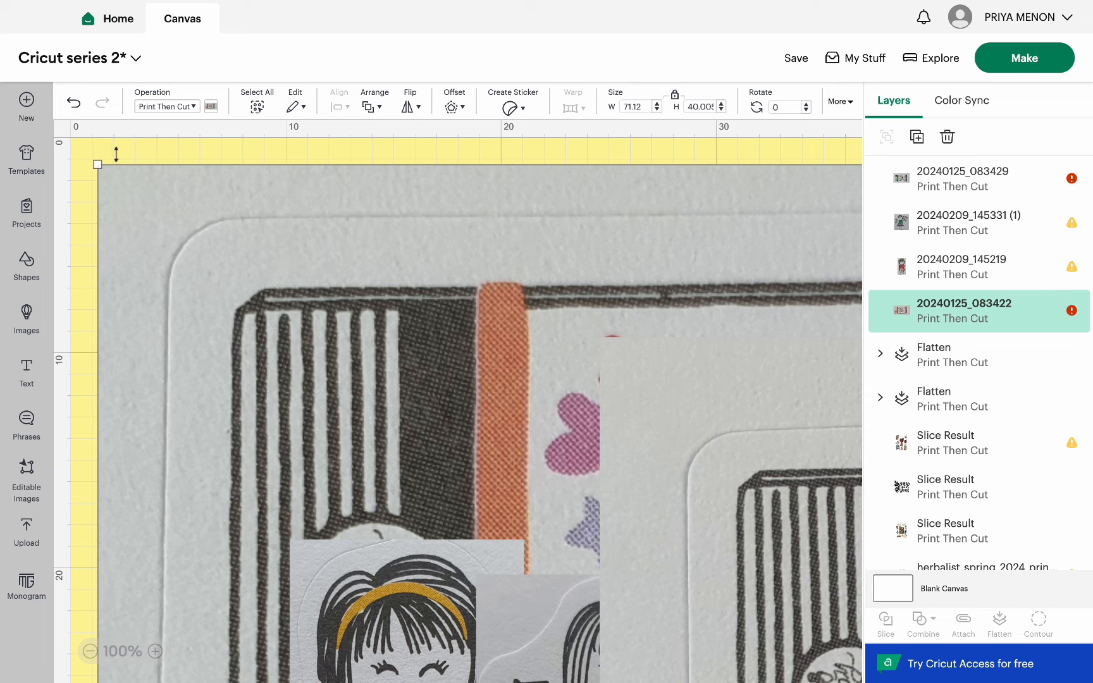
Shrink the orange sticker-book image to about 33.2 by 18.7 cm and move it to the canvas's upper-left corner.
drag(98, 164, 572, 514)
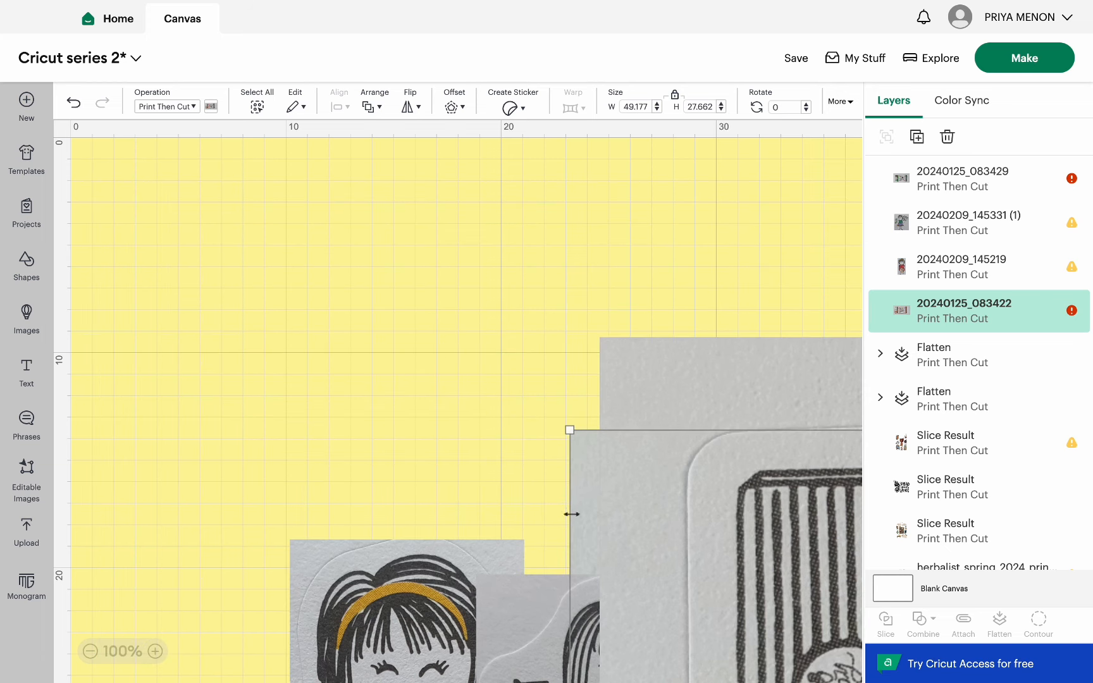
drag(708, 490, 377, 248)
drag(217, 183, 559, 479)
drag(715, 538, 168, 259)
Shrink the green sticker-book image to about 44.5 by 25 cm and the orange one to about 16.1 by 9 cm.
click(835, 389)
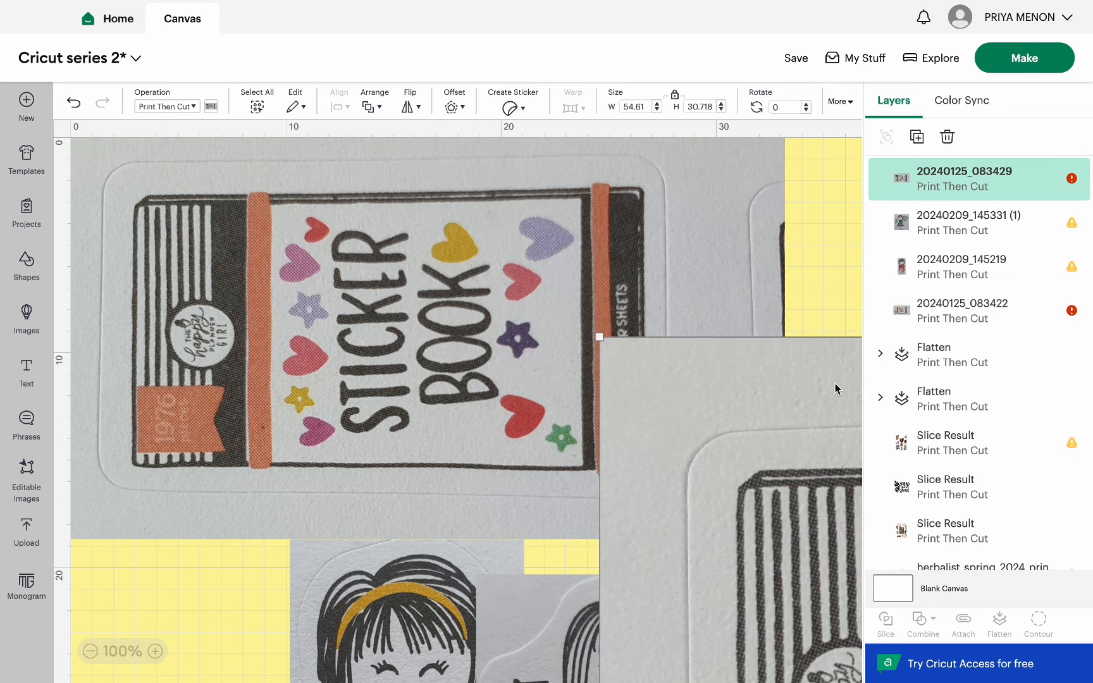
drag(600, 338, 821, 555)
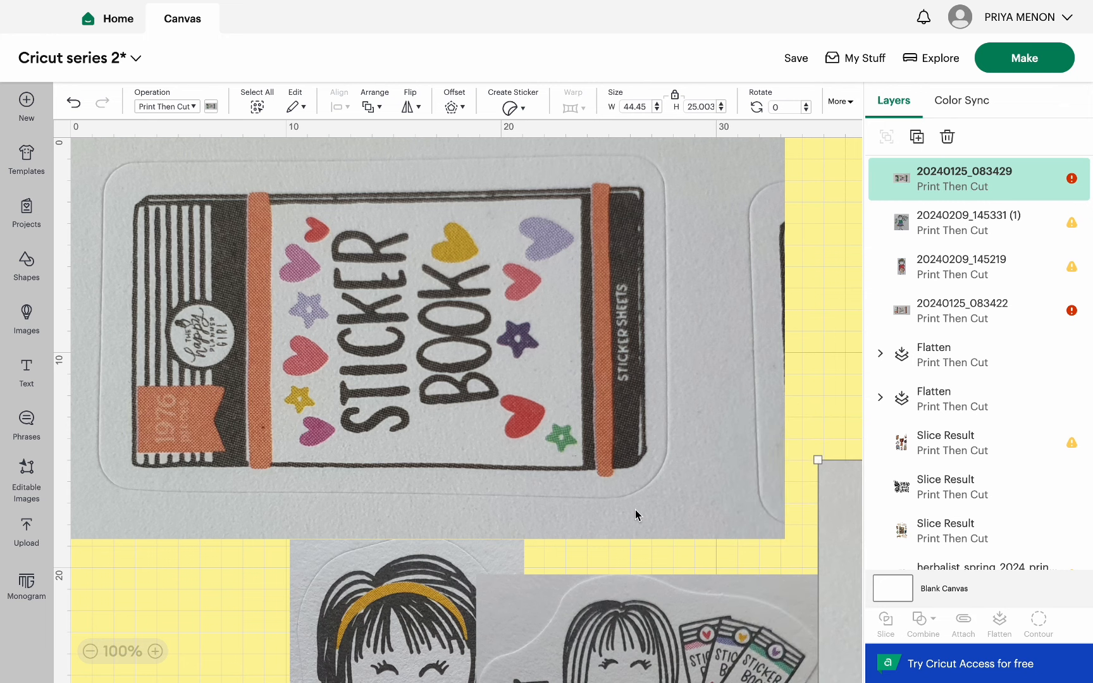
mouse_move(732, 499)
mouse_down()
mouse_move(746, 519)
mouse_move(720, 504)
mouse_up()
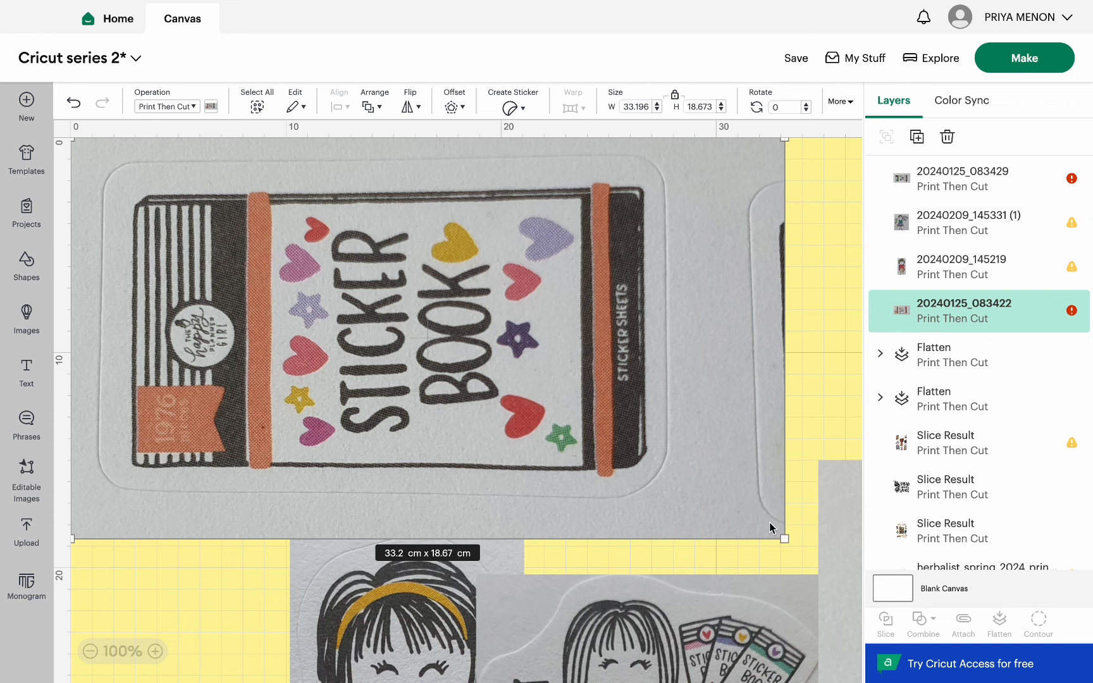
drag(783, 538, 195, 338)
Reposition the craft-sign girl, the orange sticker book and the girl holding sticker books in the upper canvas area, with the two girls side by side.
drag(367, 579, 244, 341)
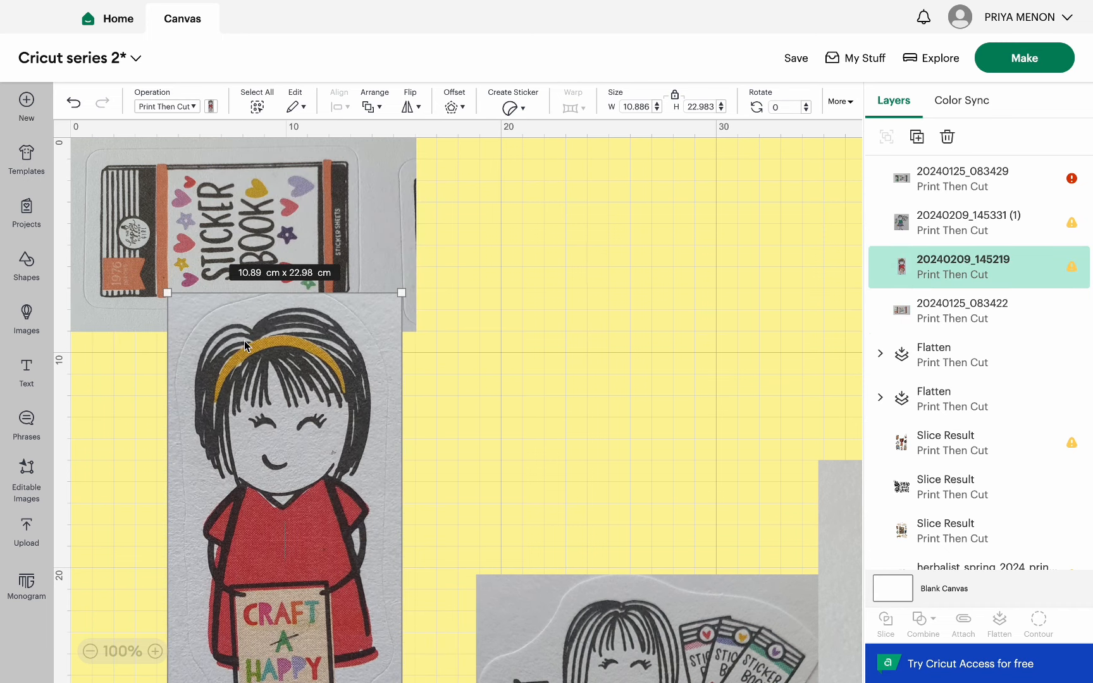
drag(251, 189, 724, 251)
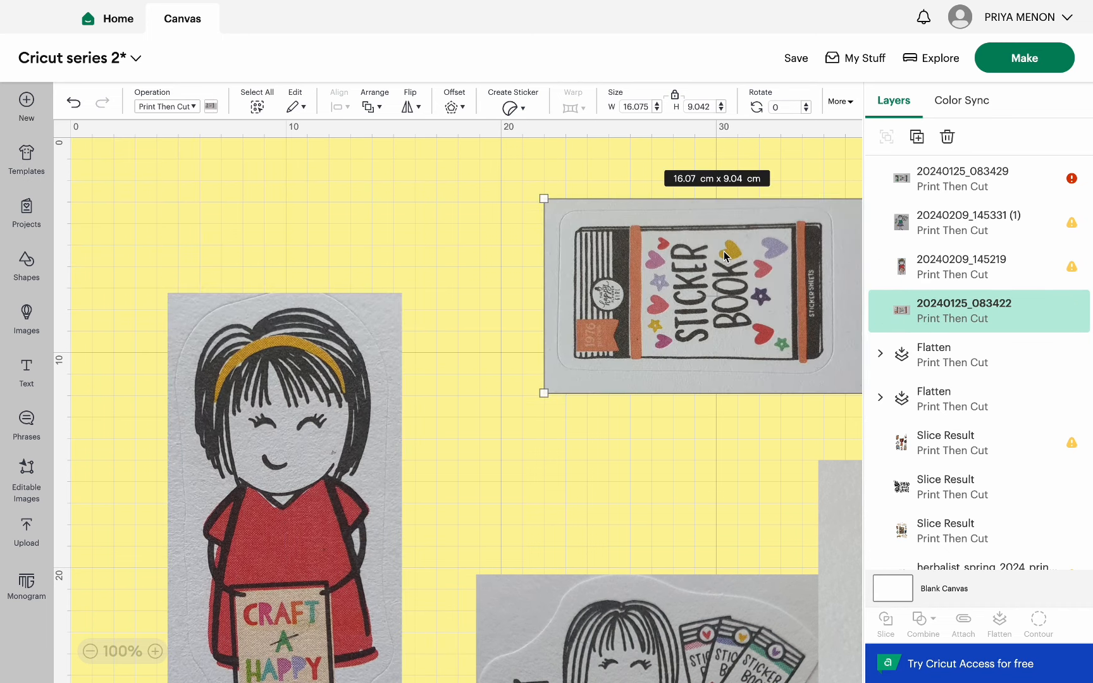
drag(648, 618, 559, 323)
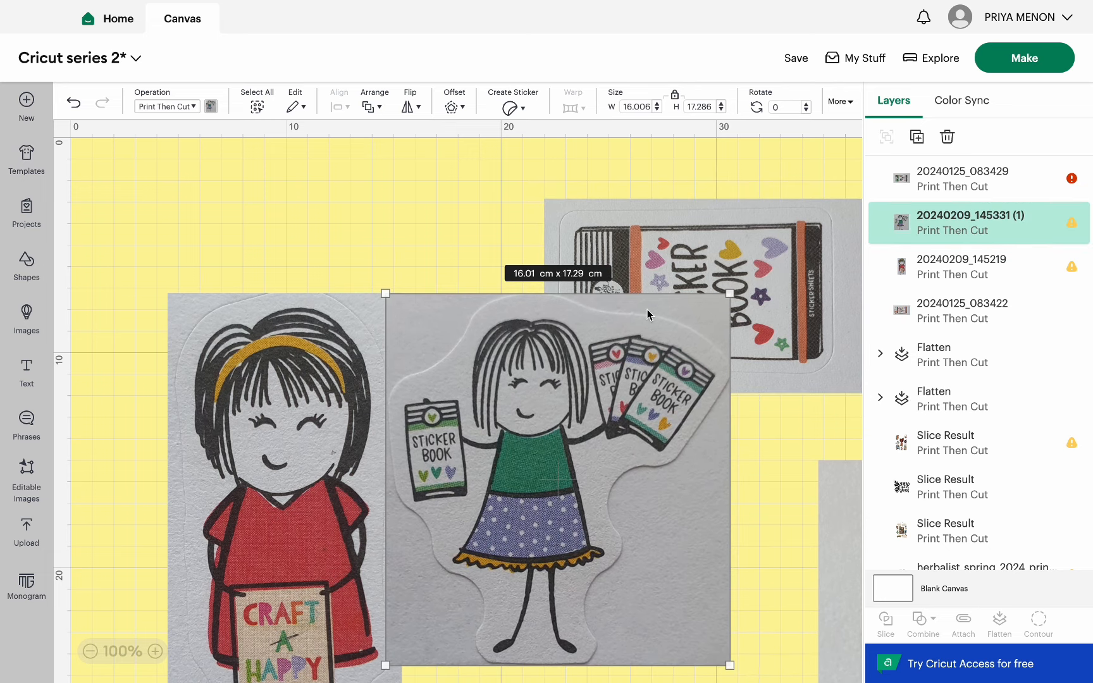
Shrink the girl holding sticker books to about 9.4 by 10.2 cm and the craft-sign girl to about 6.3 by 13.2 cm, spacing them apart.
drag(730, 293, 589, 447)
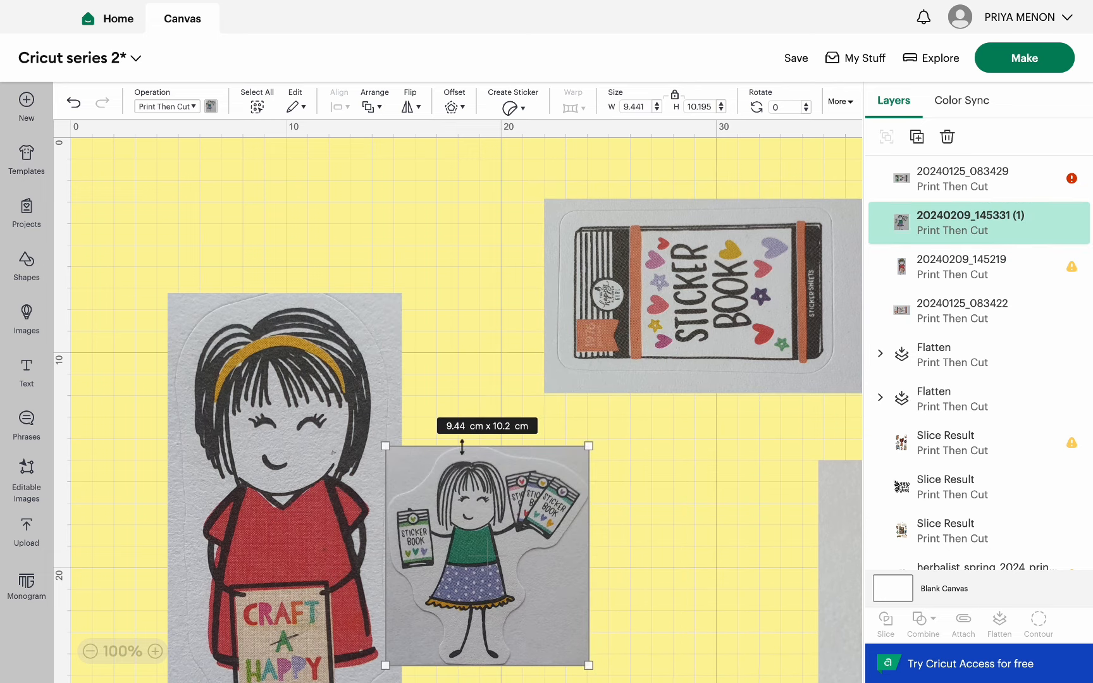
drag(468, 509, 674, 473)
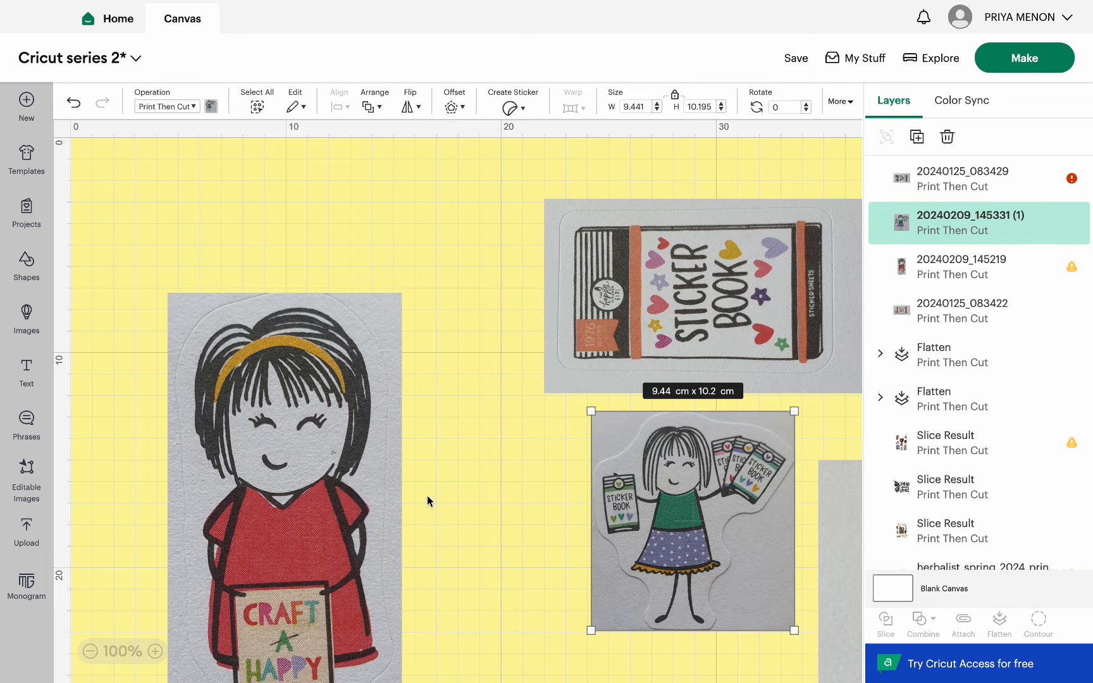
click(369, 507)
drag(397, 303, 302, 503)
drag(277, 554, 307, 312)
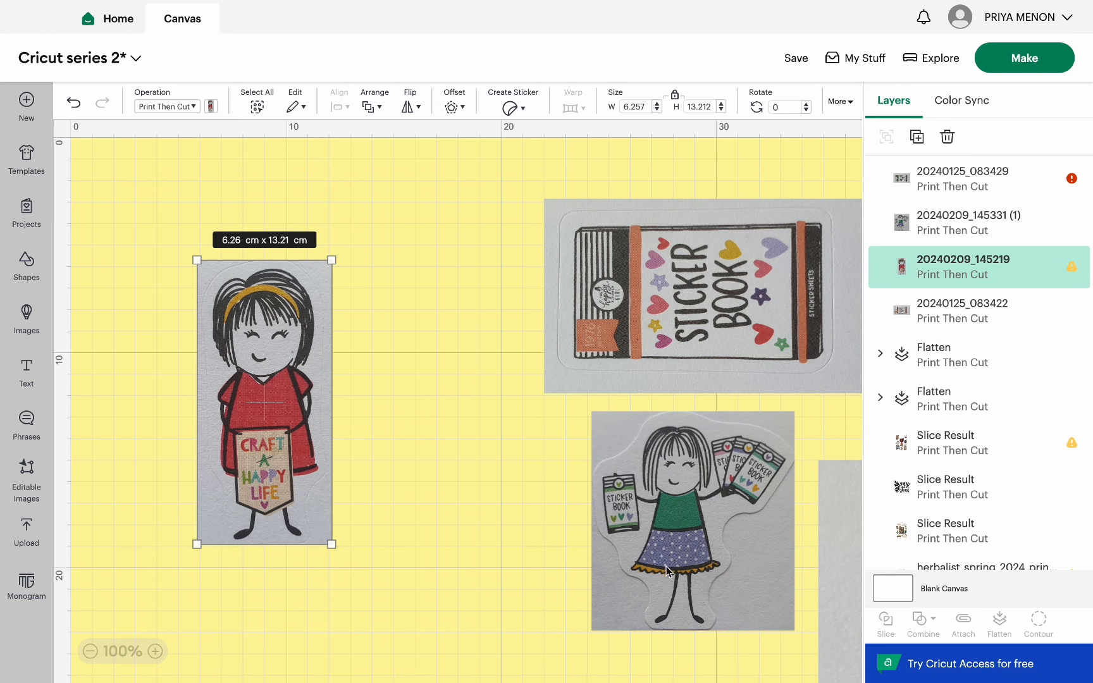
Shrink the green sticker-book image to about 7.8 cm high, placing it below the orange one and clear of the girl holding sticker books.
drag(747, 280, 616, 226)
scroll(637, 367, right, 5)
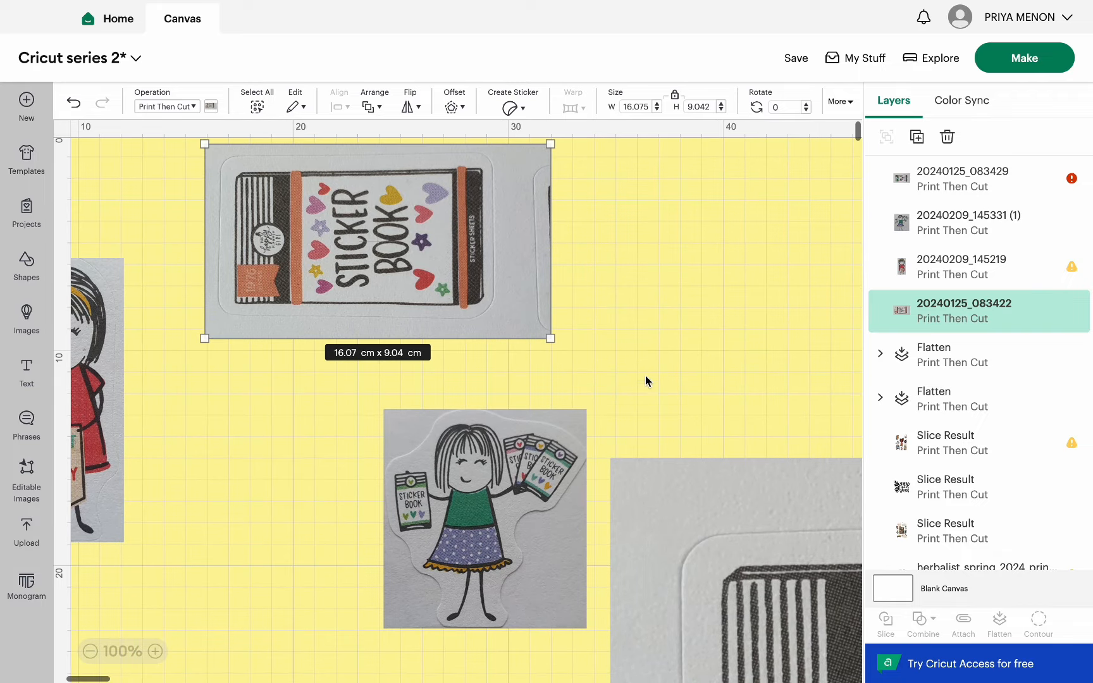
drag(645, 536, 196, 321)
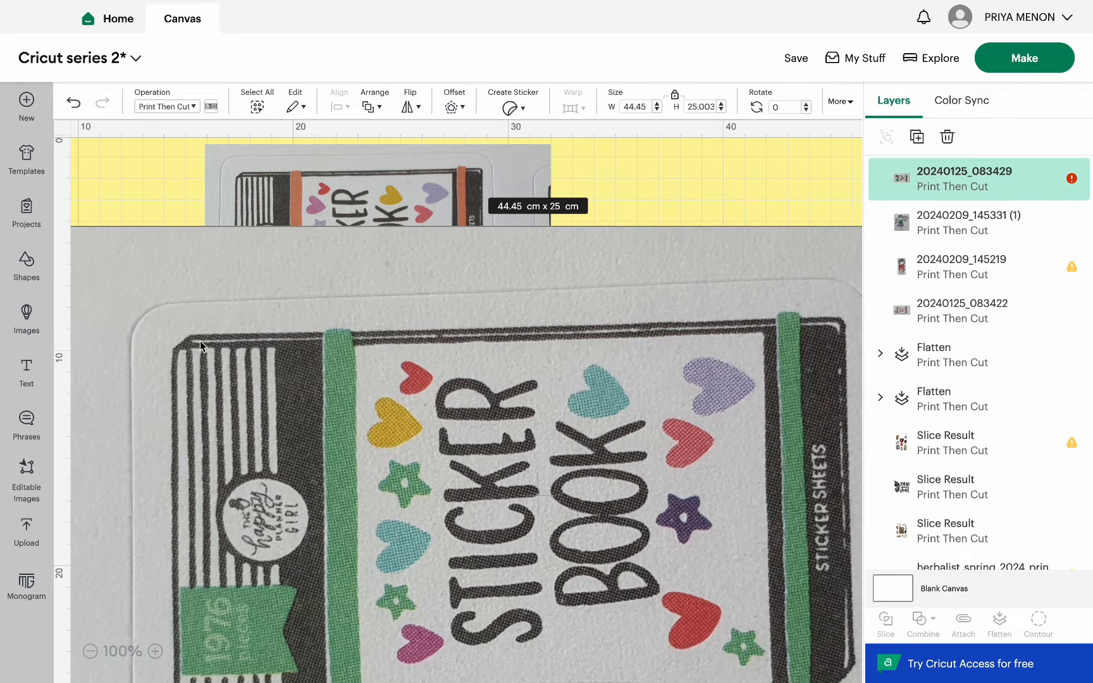
drag(200, 341, 239, 273)
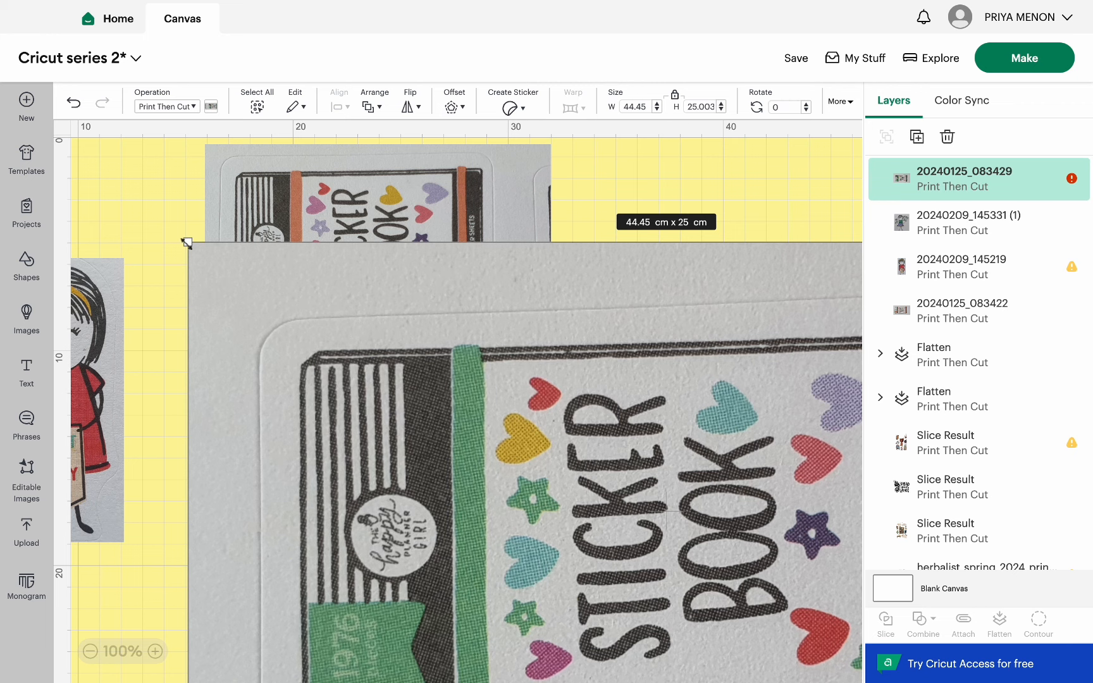
drag(187, 243, 630, 454)
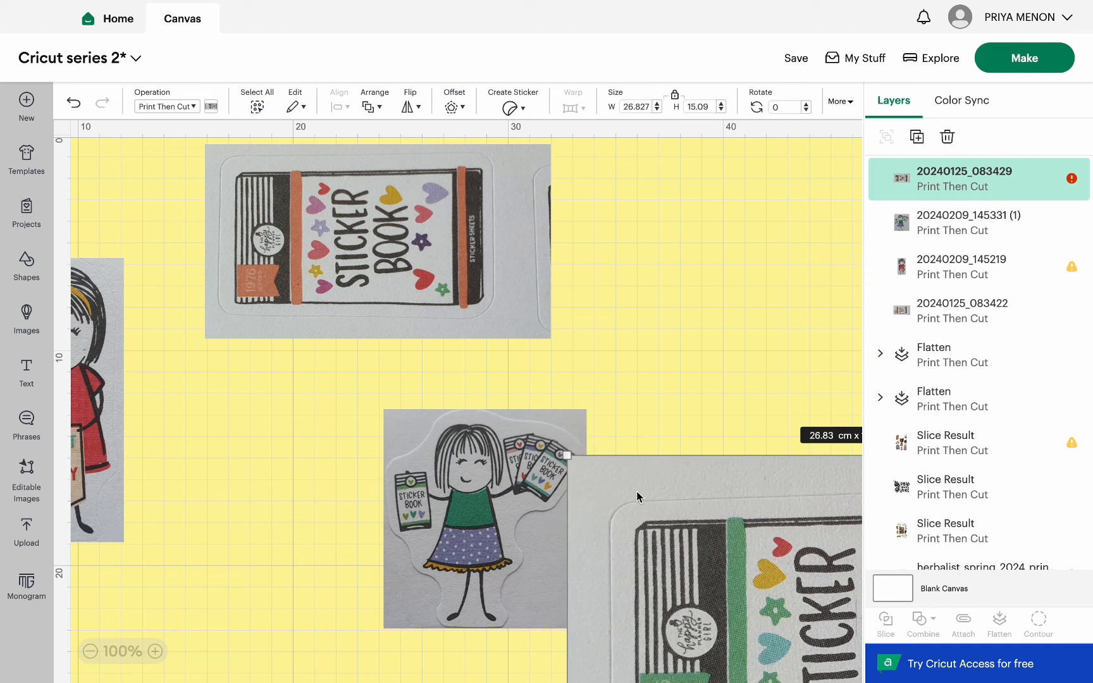
drag(658, 539, 242, 308)
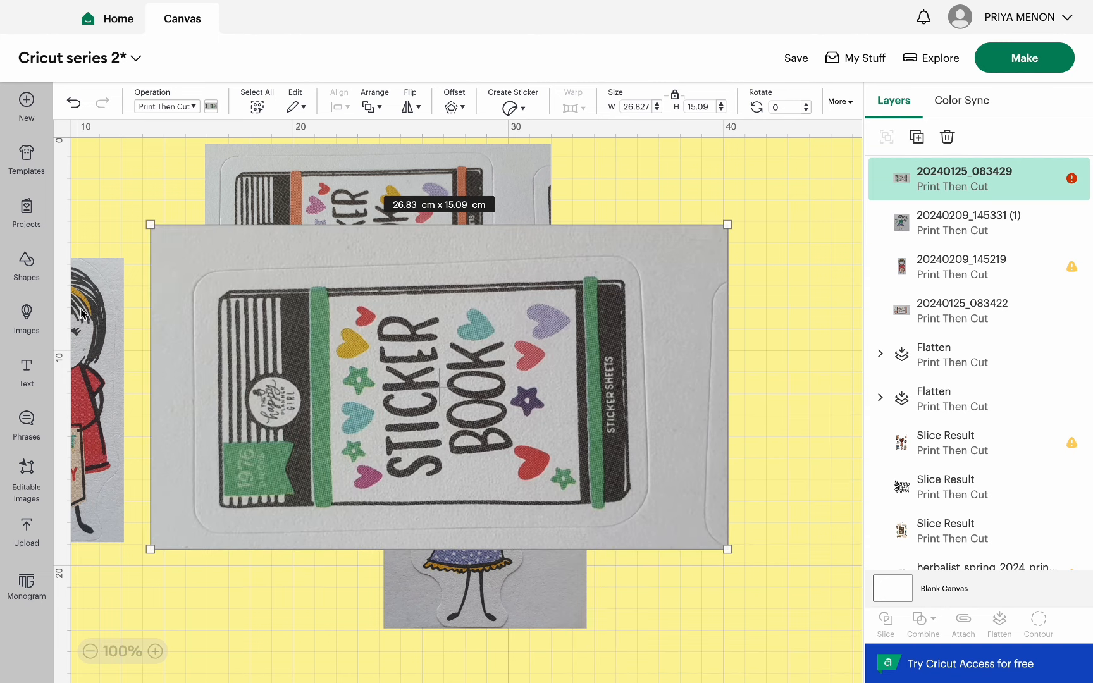
drag(701, 226, 214, 385)
drag(507, 494, 708, 459)
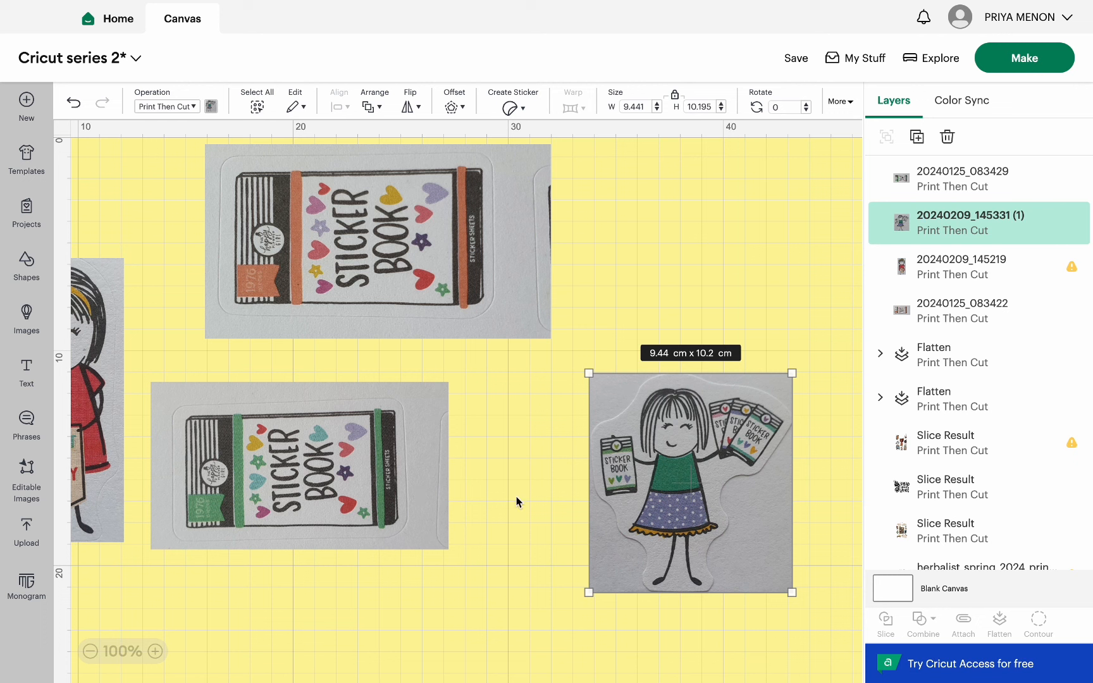
Insert a rectangle and reshape it freely to about 4.2 by 9.2 cm, covering the right margin of the green sticker-book photo.
click(28, 270)
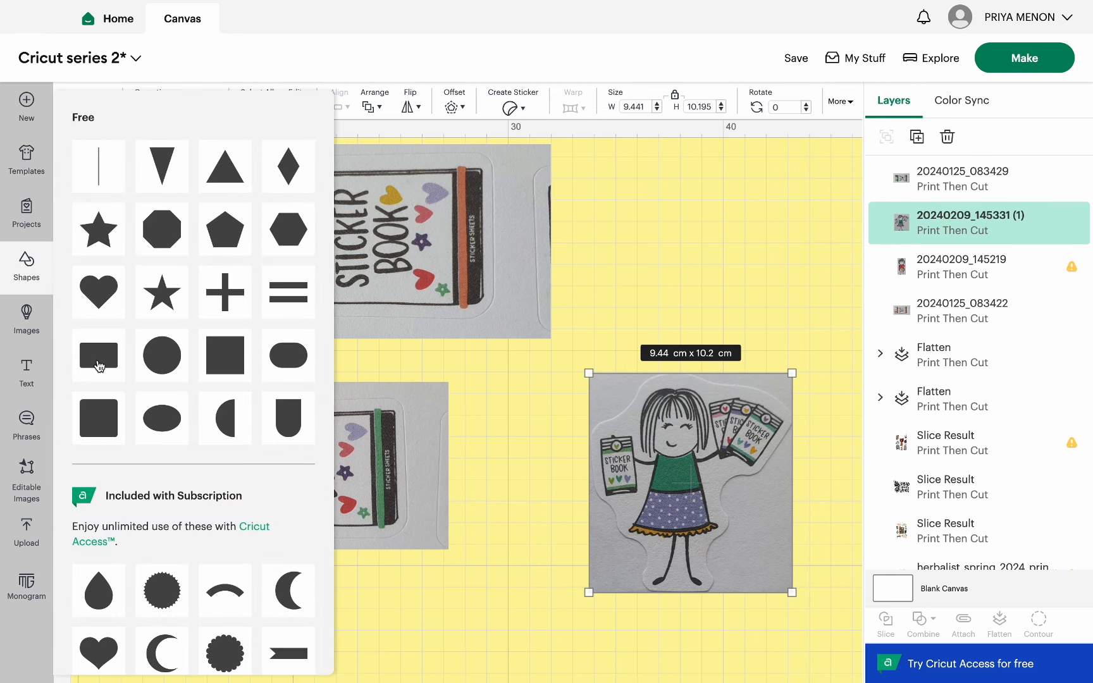
click(98, 361)
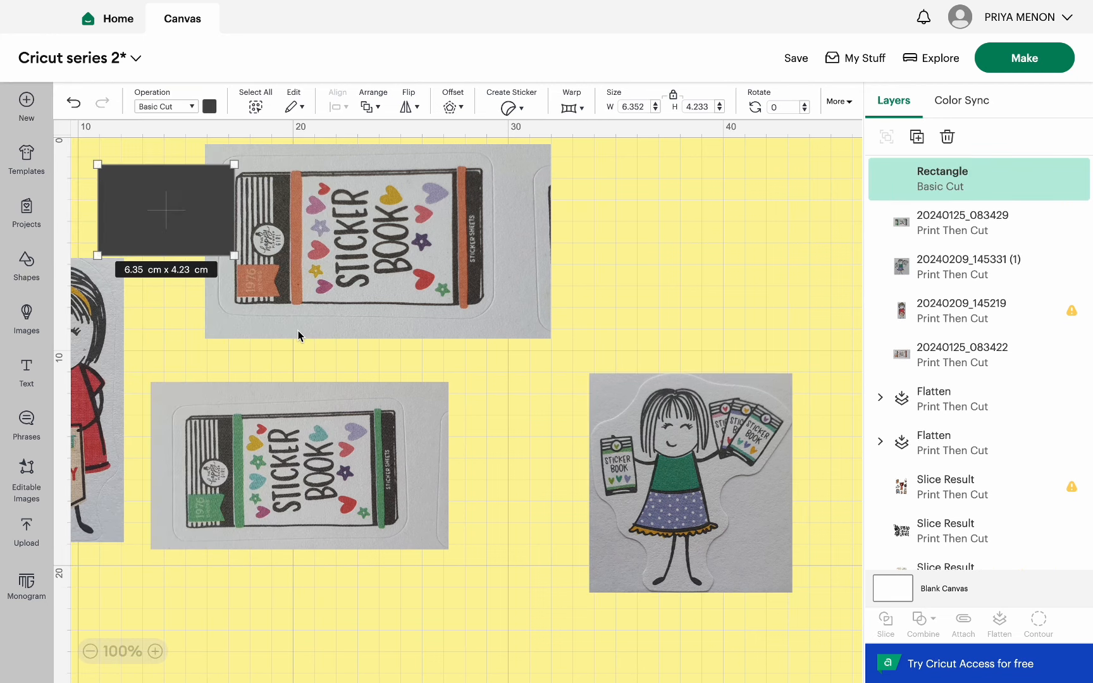
drag(186, 221, 496, 419)
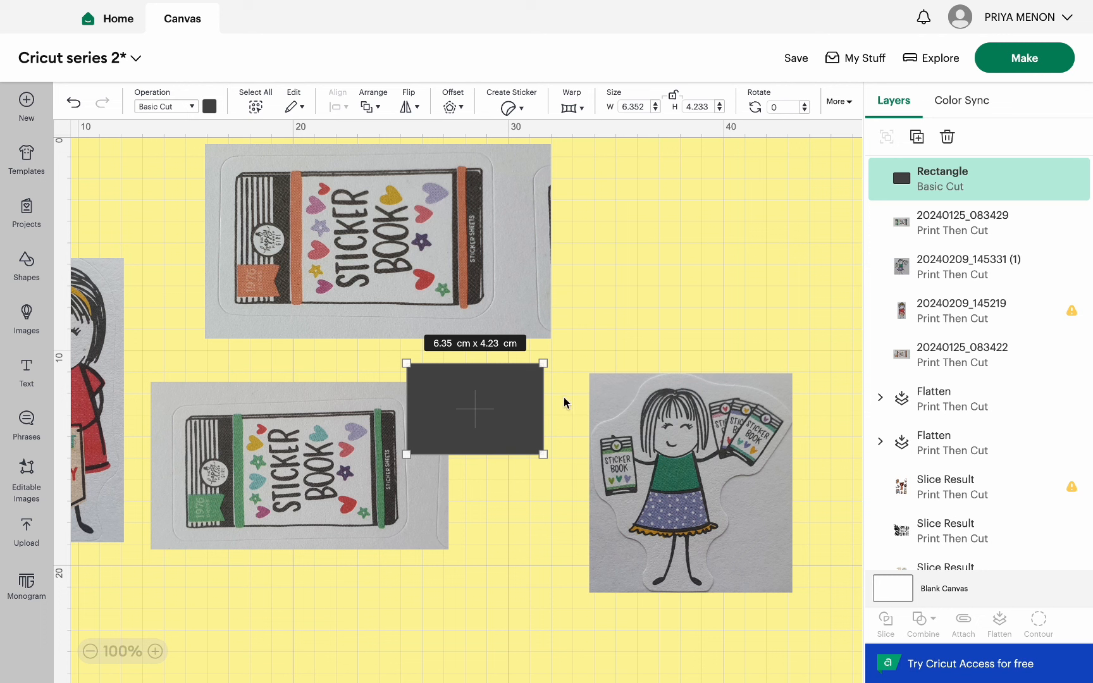
drag(543, 453, 496, 561)
drag(470, 480, 466, 484)
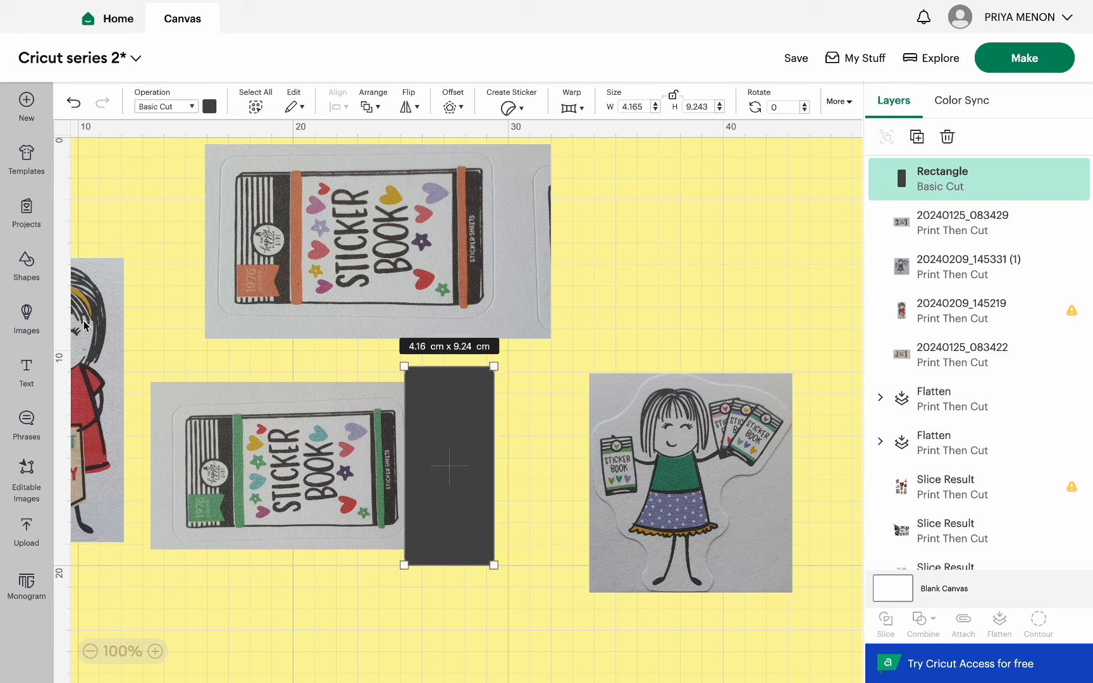
Move the orange sticker book out of the way and slice the green sticker-book photo with the rectangle.
drag(305, 257, 631, 247)
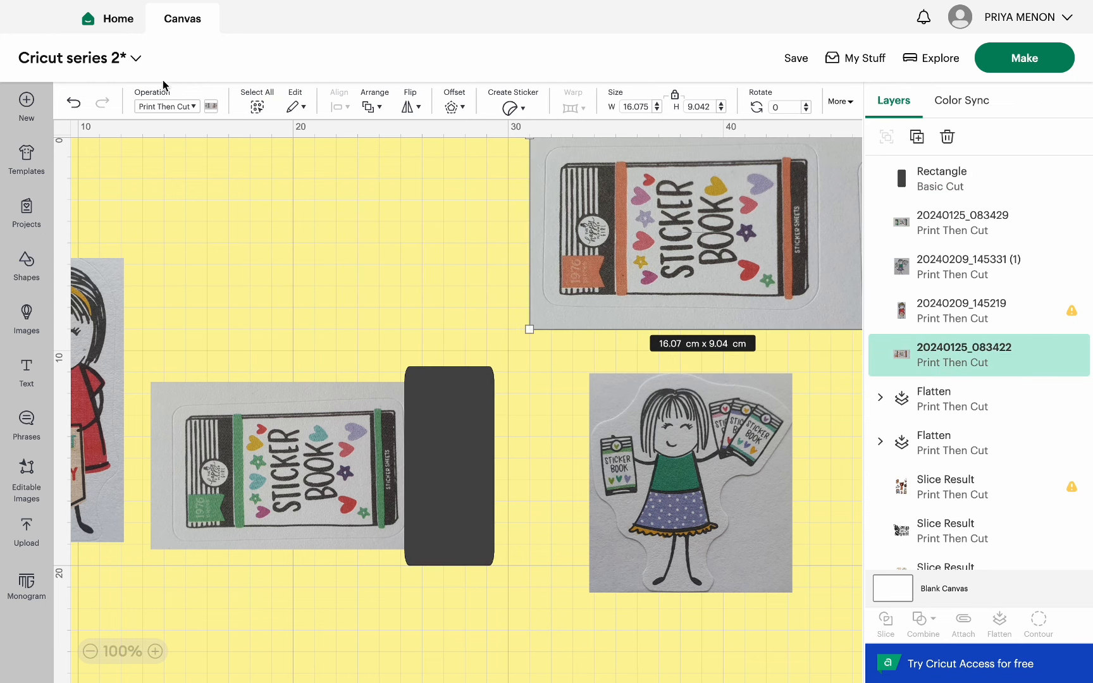
drag(224, 342, 501, 629)
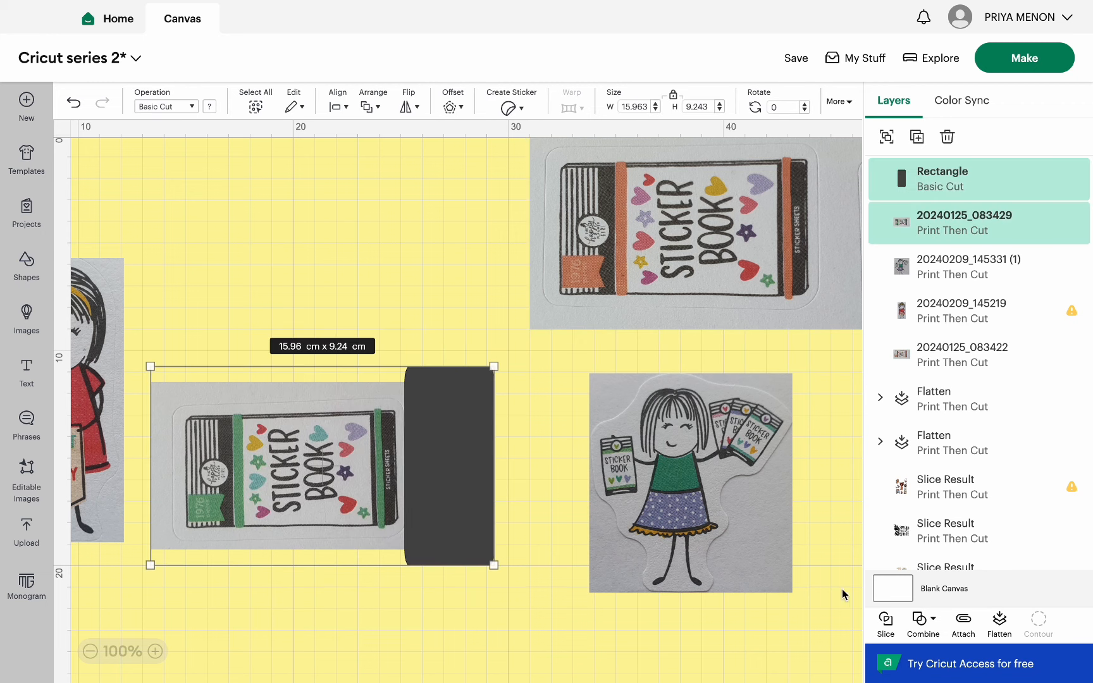
click(885, 633)
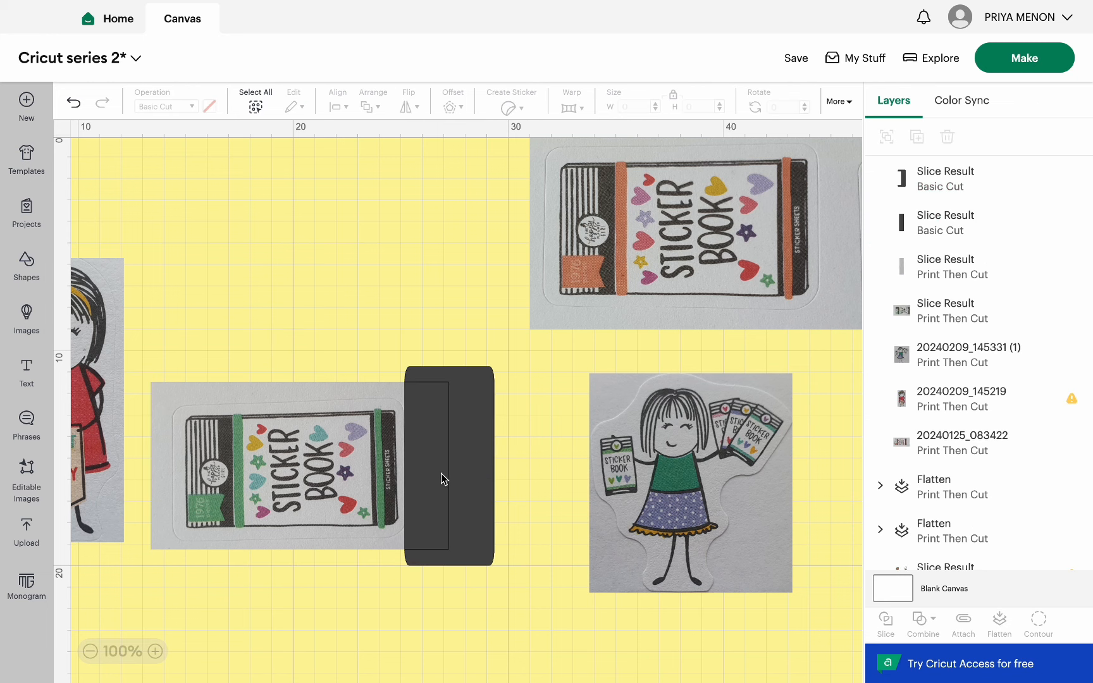
Delete the cut-off photo margin and the bracket-shaped slice piece, and place the remaining dark strip over the green sticker book's left margin.
drag(487, 530, 381, 252)
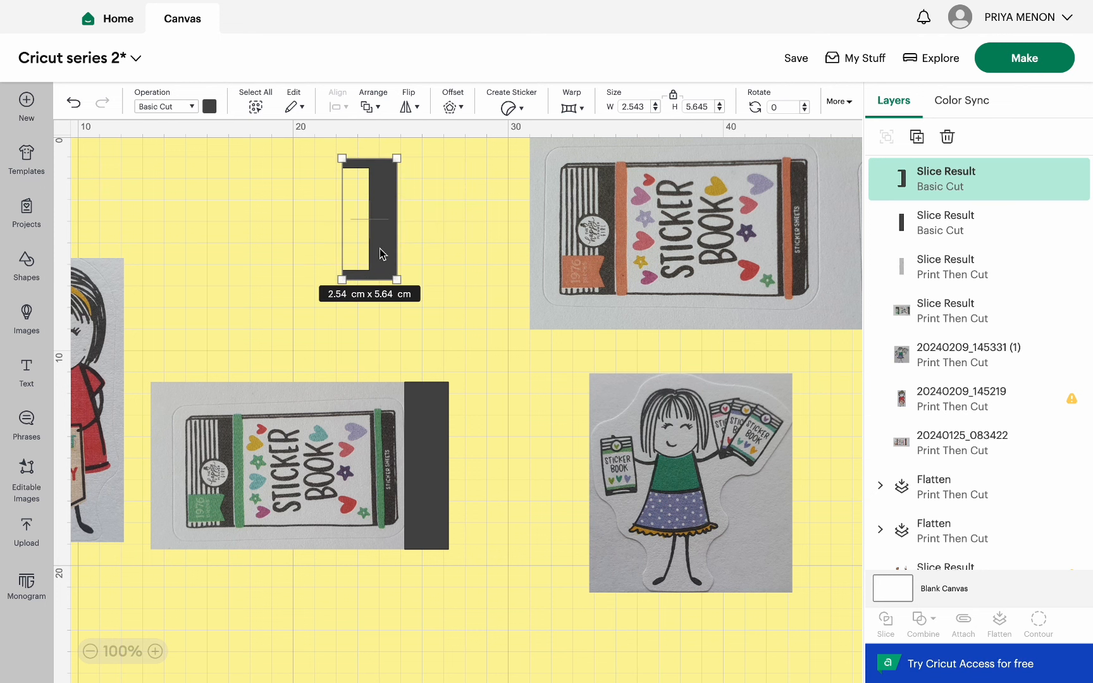
click(436, 454)
drag(437, 454, 369, 241)
drag(437, 345, 262, 253)
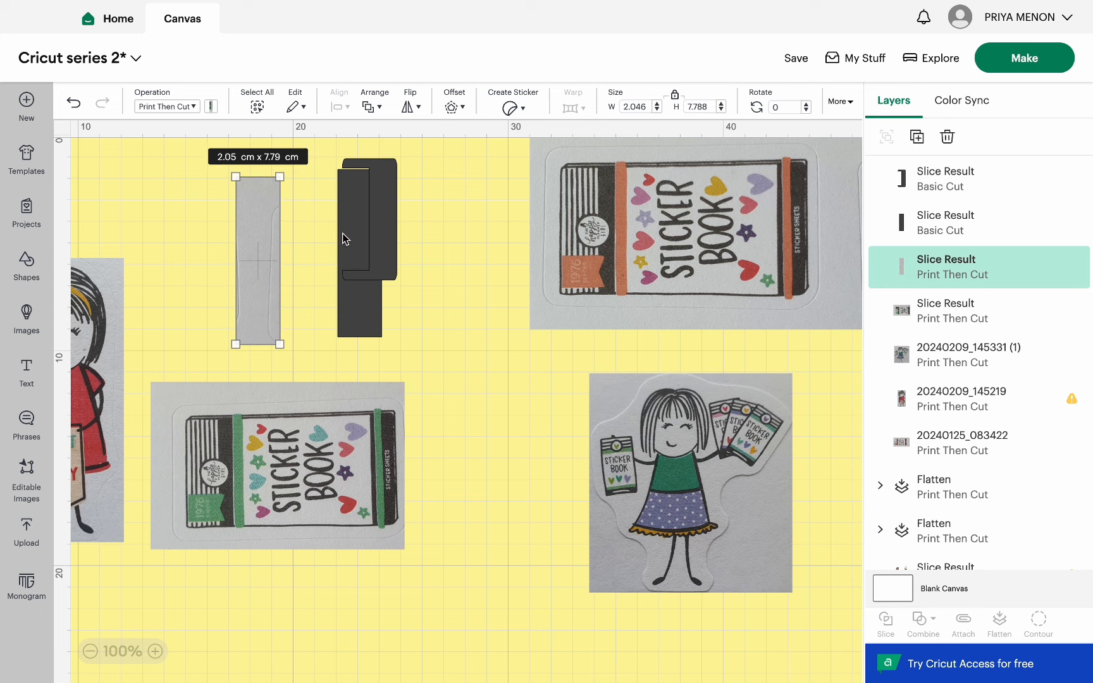
drag(349, 232, 256, 244)
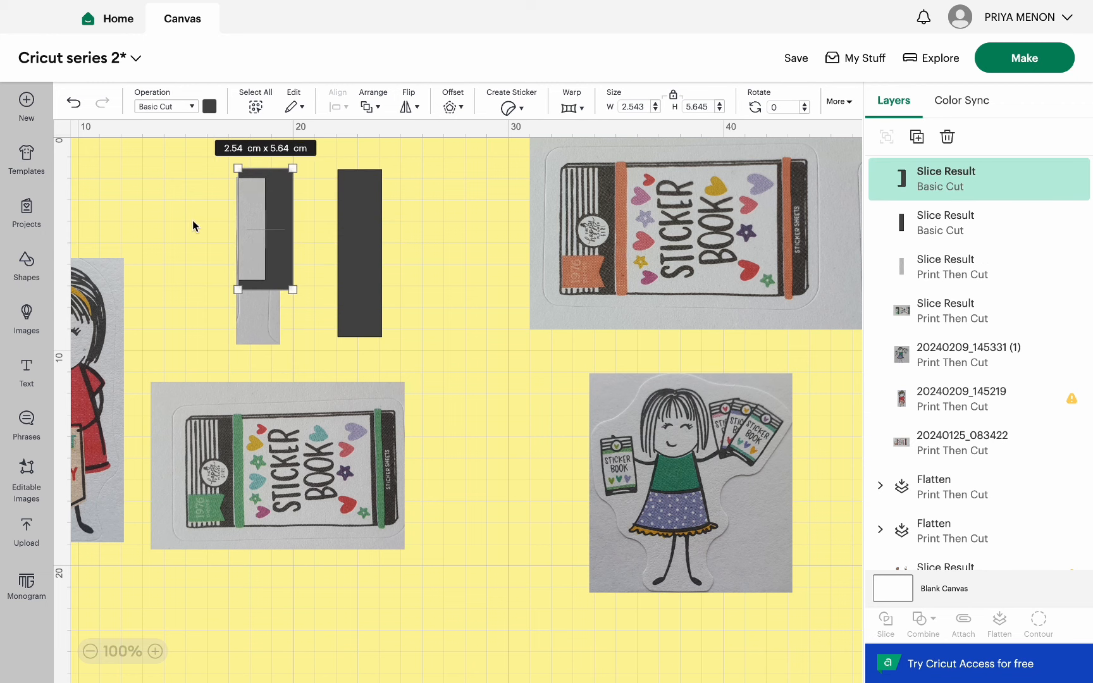
drag(192, 220, 168, 471)
key(Delete)
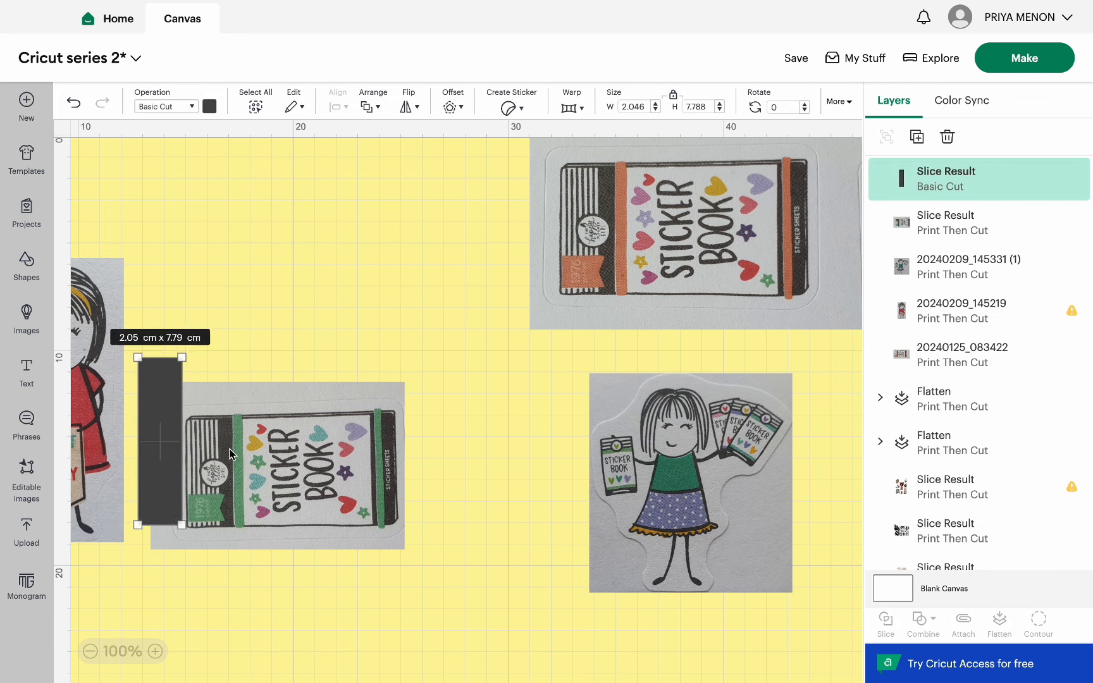
Move the craft-sign girl clear and resize the dark strip to about 2.2 by 9 cm so it spans the photo's left margin.
drag(99, 293, 76, 153)
click(151, 498)
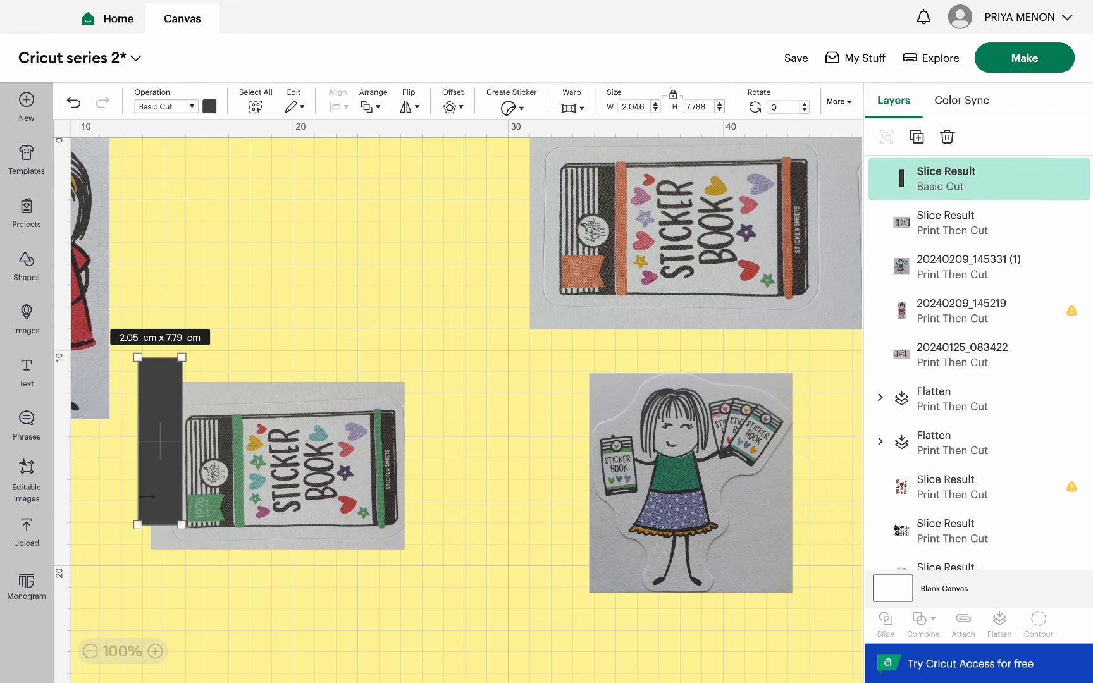
click(674, 96)
drag(134, 524, 134, 563)
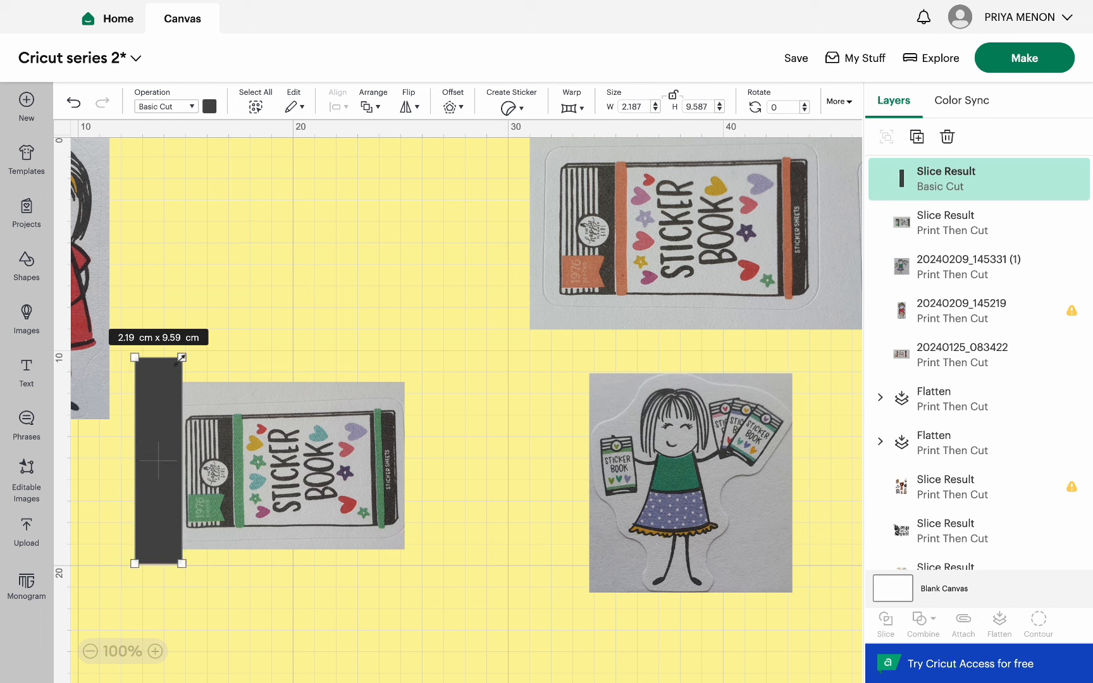
drag(182, 357, 181, 369)
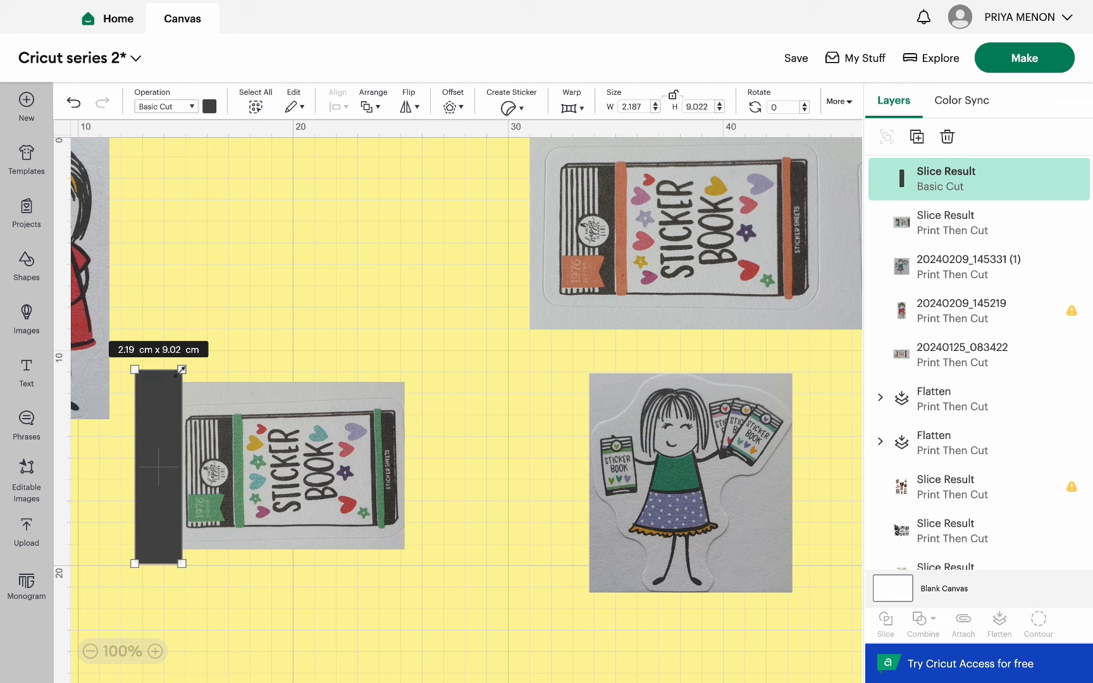
Slice the left margin off the green sticker-book photo with the strip and delete all the leftover pieces.
click(363, 332)
drag(170, 314, 303, 505)
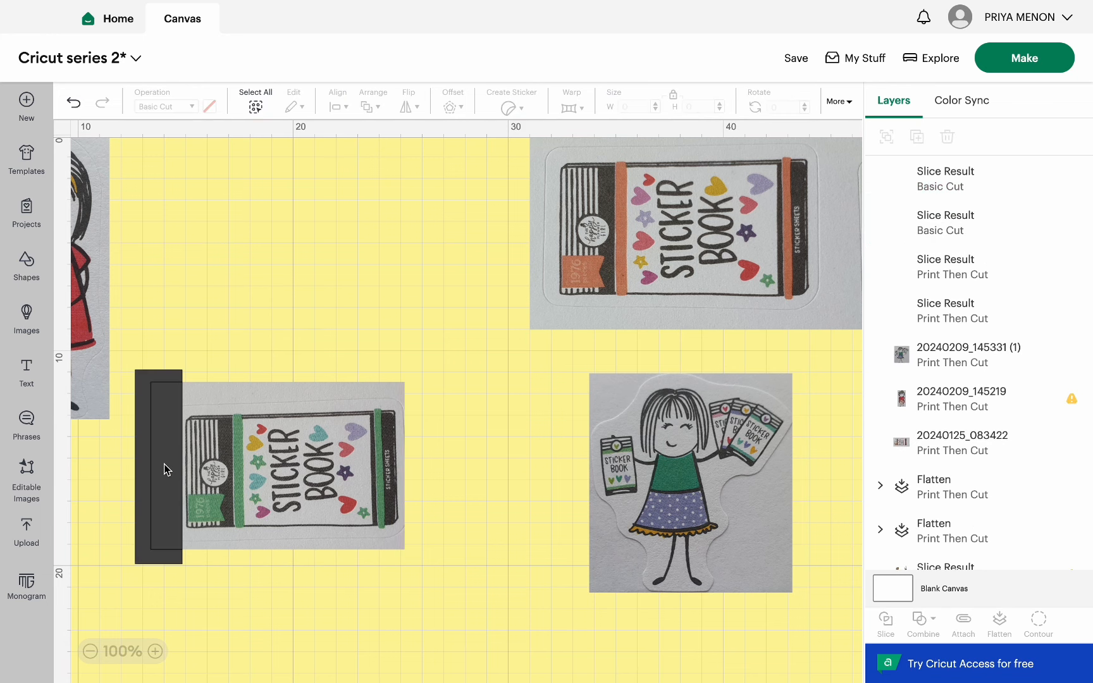
drag(164, 464, 413, 229)
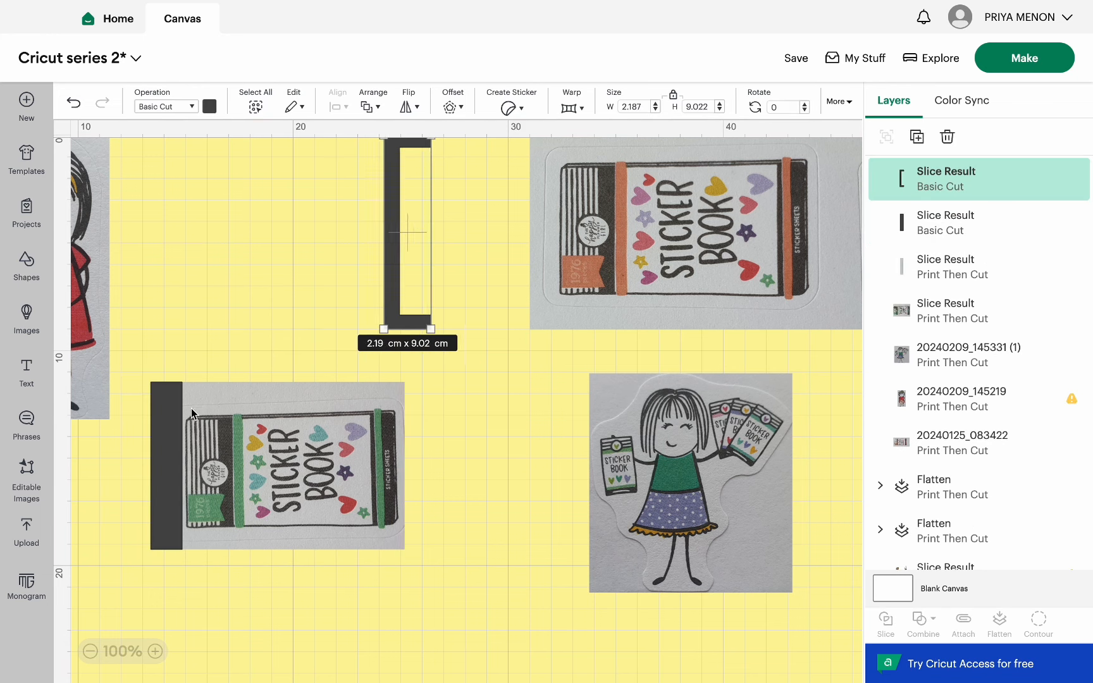
drag(156, 456, 415, 237)
drag(162, 484, 427, 249)
drag(374, 223, 478, 336)
key(Delete)
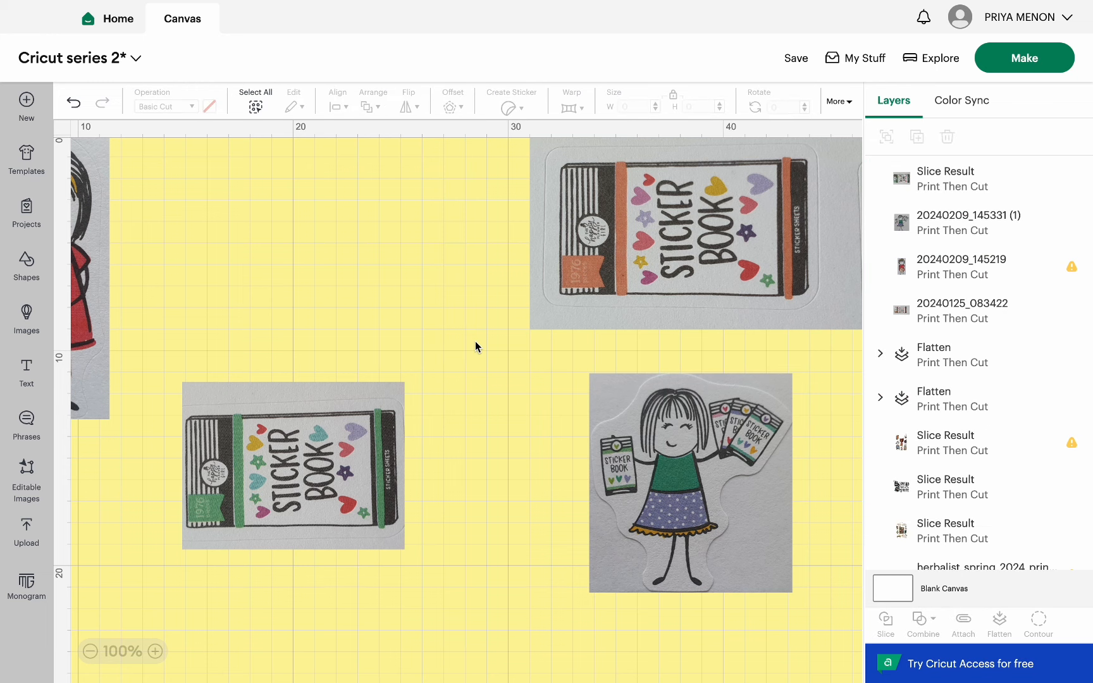
Narrow the green sticker-book photo to about 7.7 cm wide and move the photo of the girl holding books closer to it.
drag(327, 473, 336, 506)
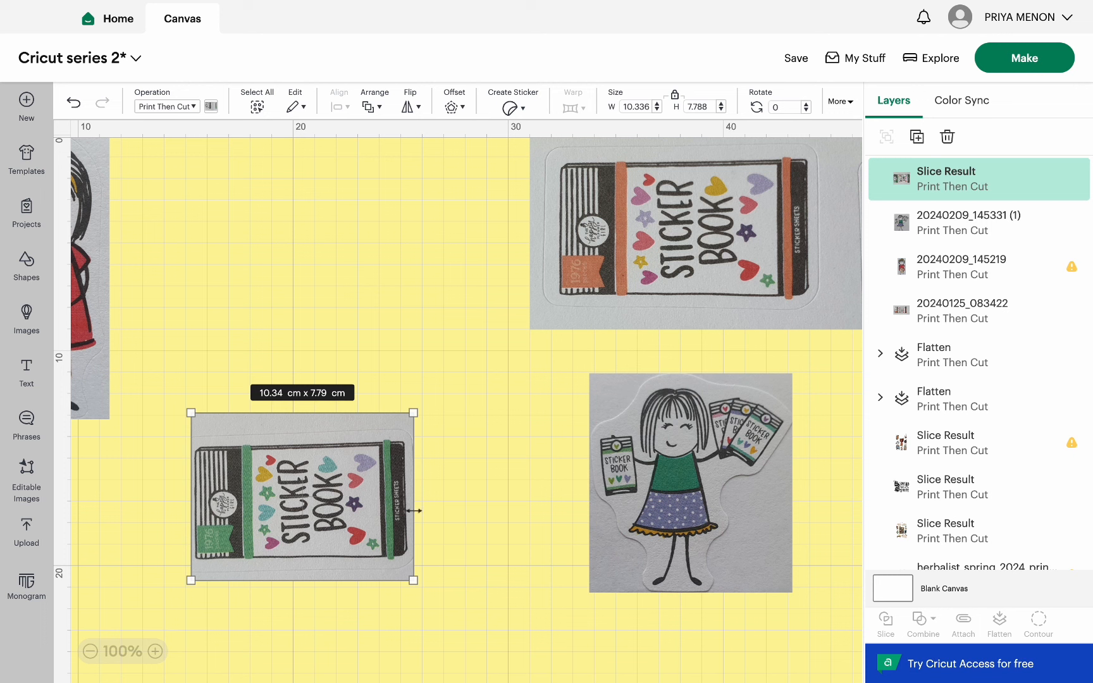
drag(414, 511, 358, 447)
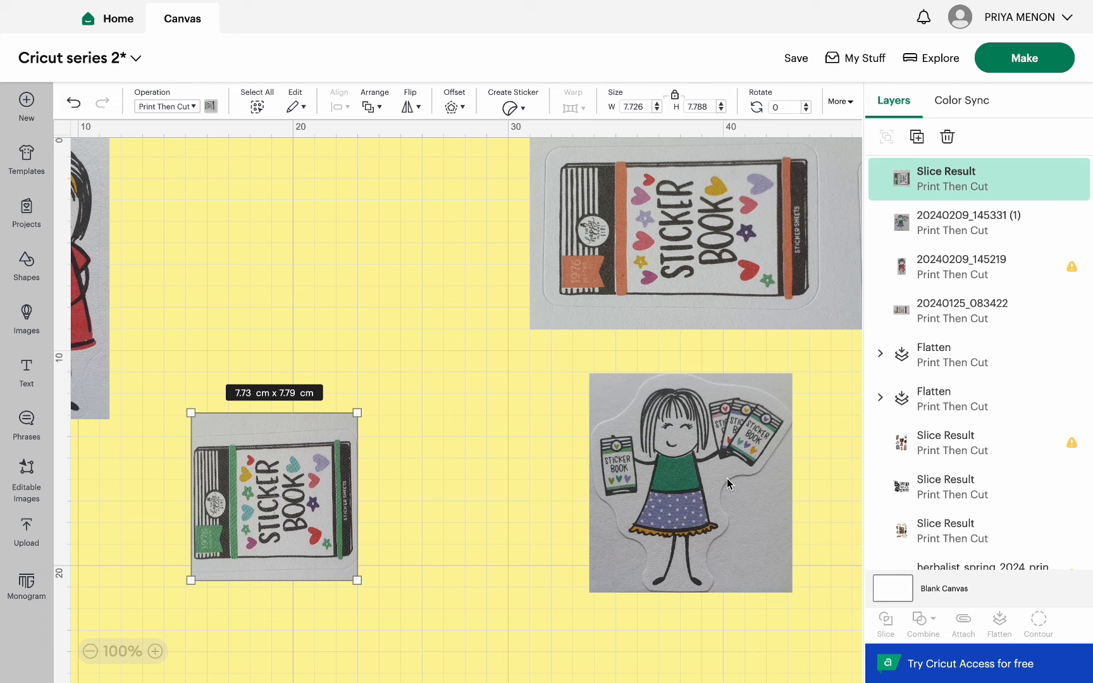
drag(727, 479, 607, 482)
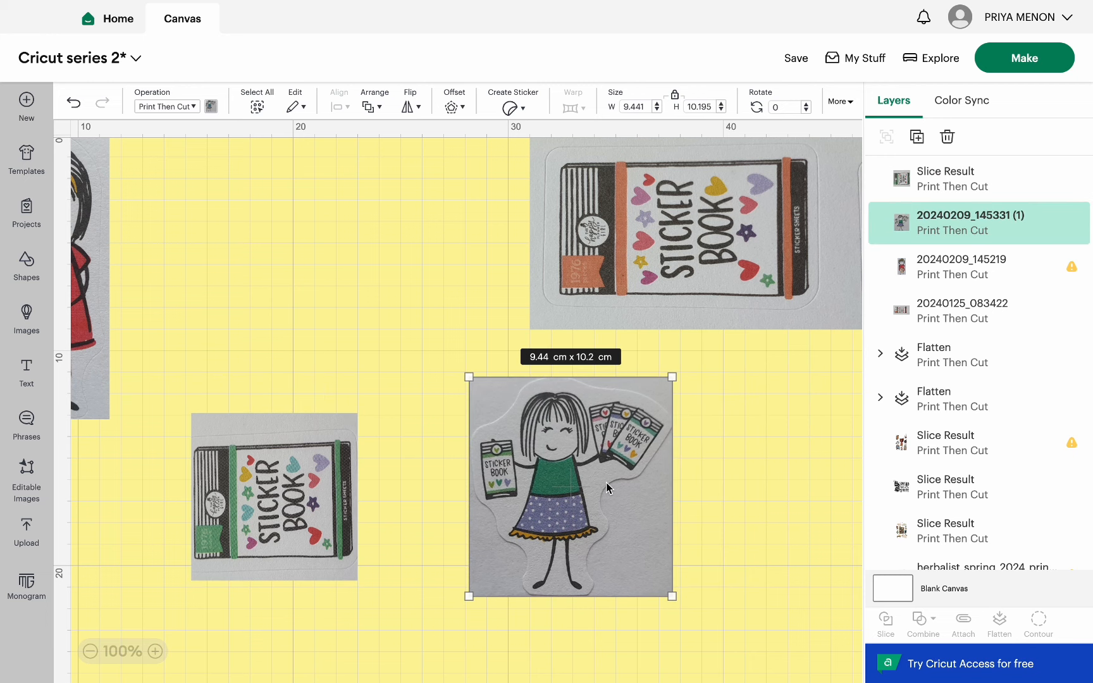
Add a rounded oval shape and place it over the fan of sticker books held by the girl.
click(26, 262)
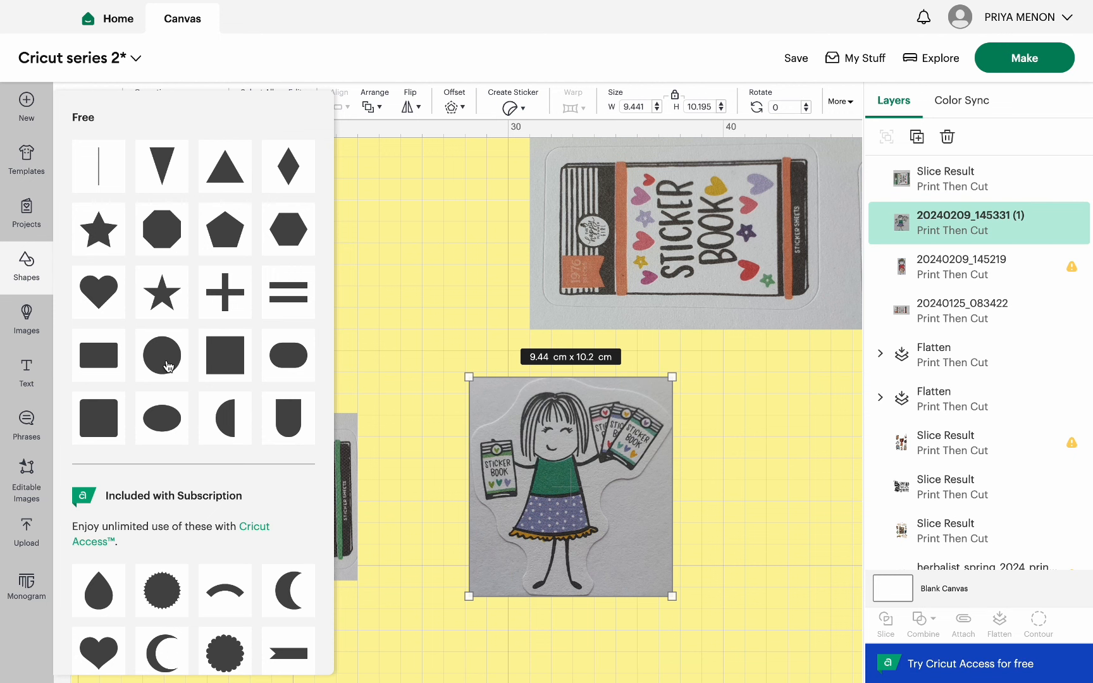
click(278, 359)
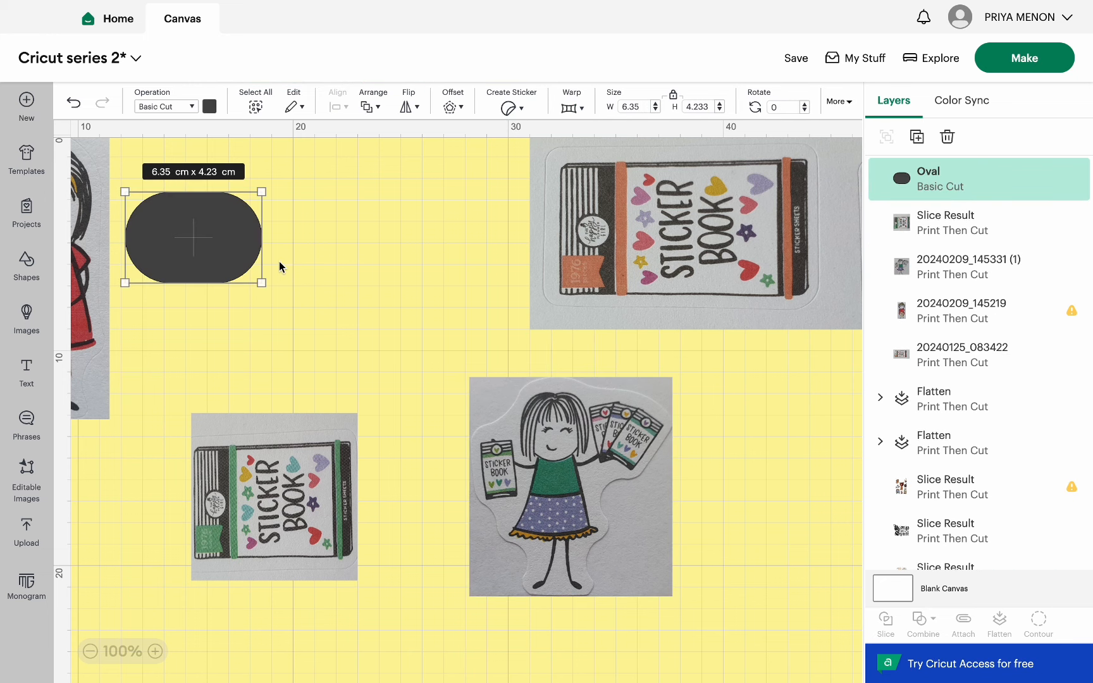
drag(221, 243, 688, 431)
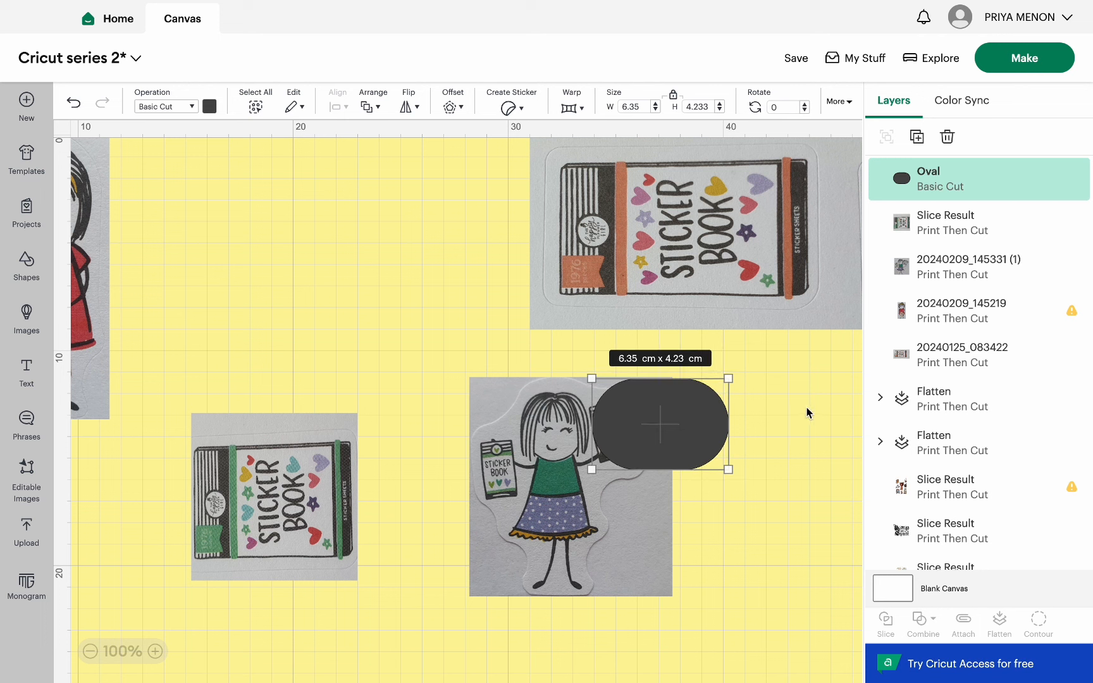
Unlock the oval's proportions and resize it to about 5.3 by 5.5 cm so it covers the whole fan of books.
click(674, 96)
drag(728, 378, 699, 368)
drag(668, 411, 666, 406)
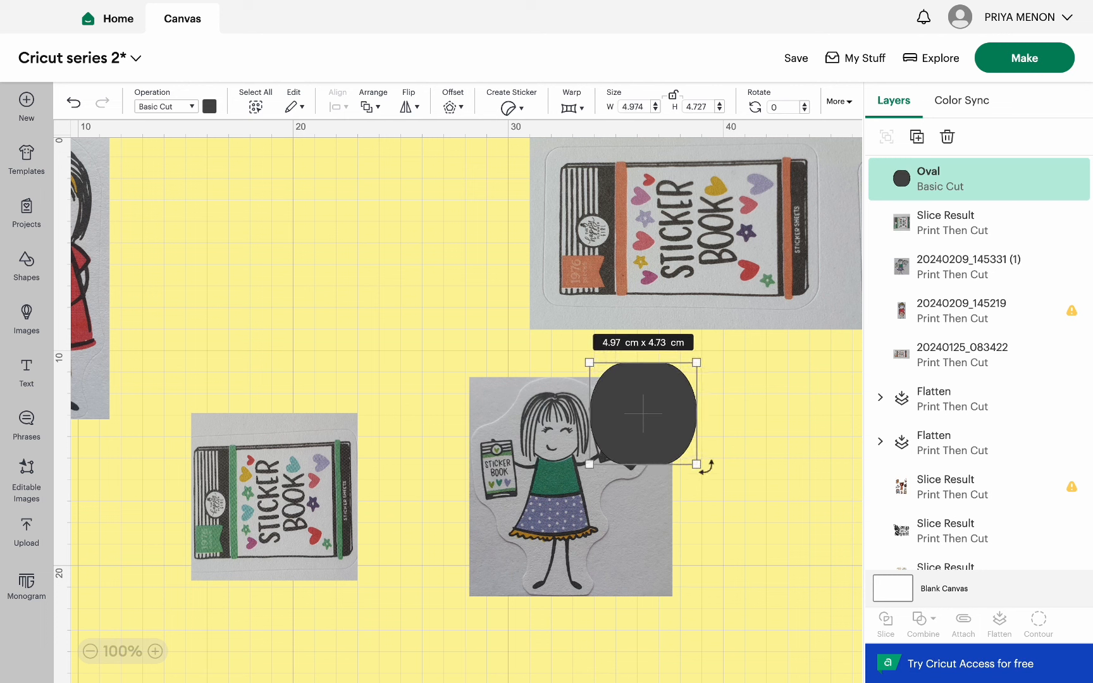
drag(699, 464, 706, 481)
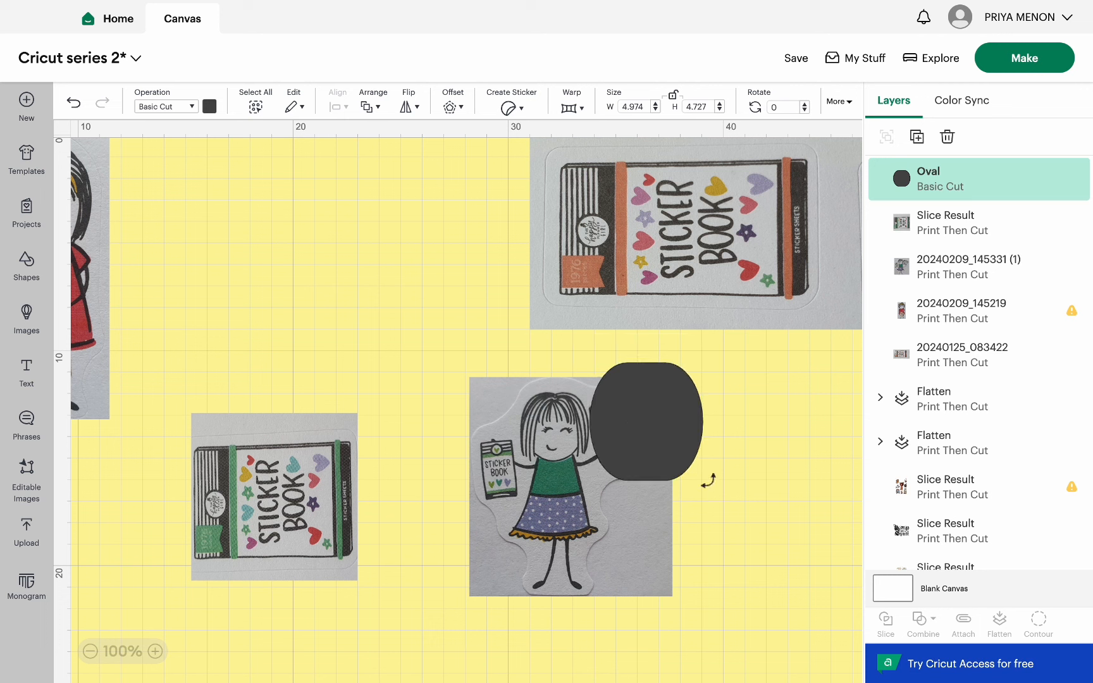
click(788, 430)
drag(686, 405, 684, 403)
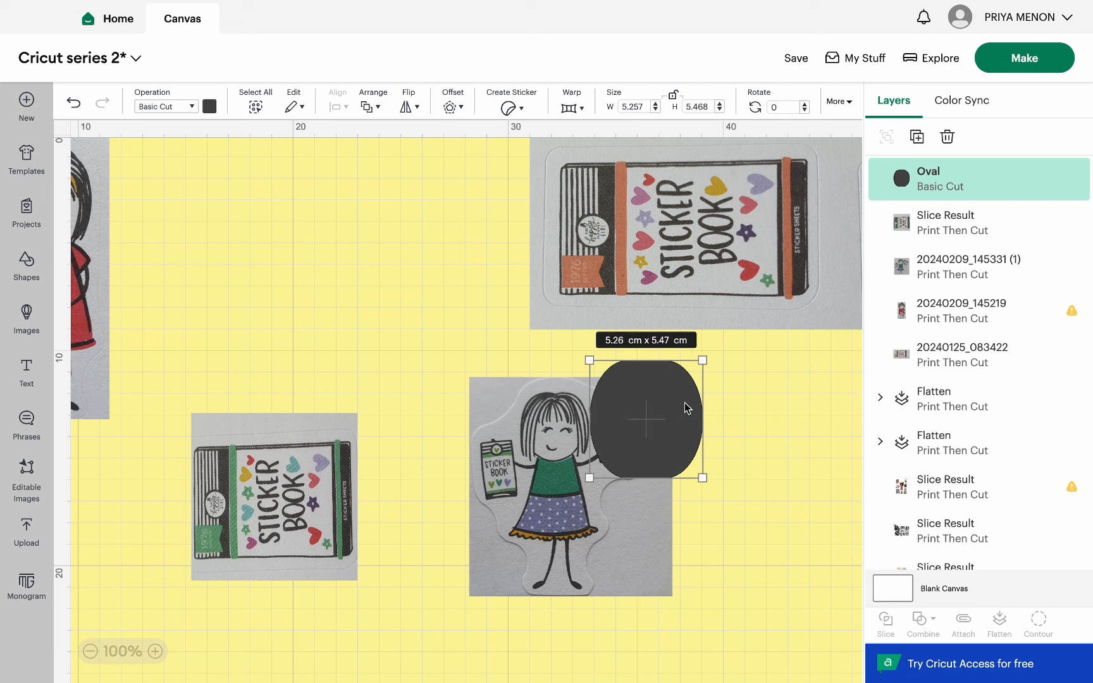
Slice the girl photo with the oval, then move the dark pieces and the cut-out fan of books clear of the girl.
click(775, 396)
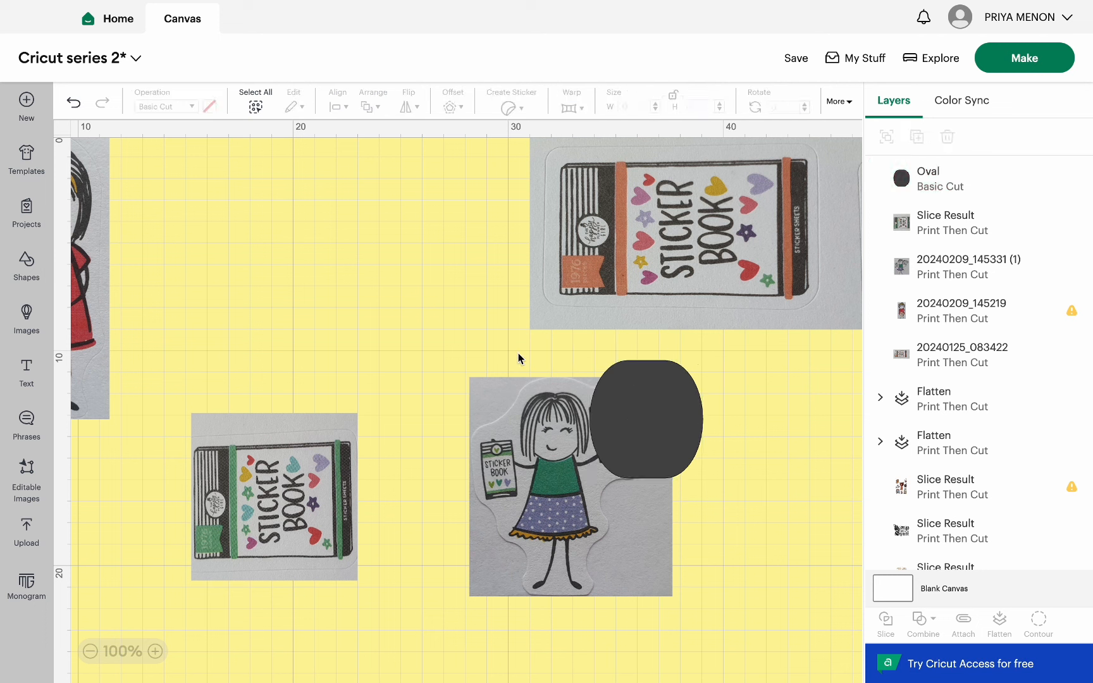
drag(519, 354, 652, 485)
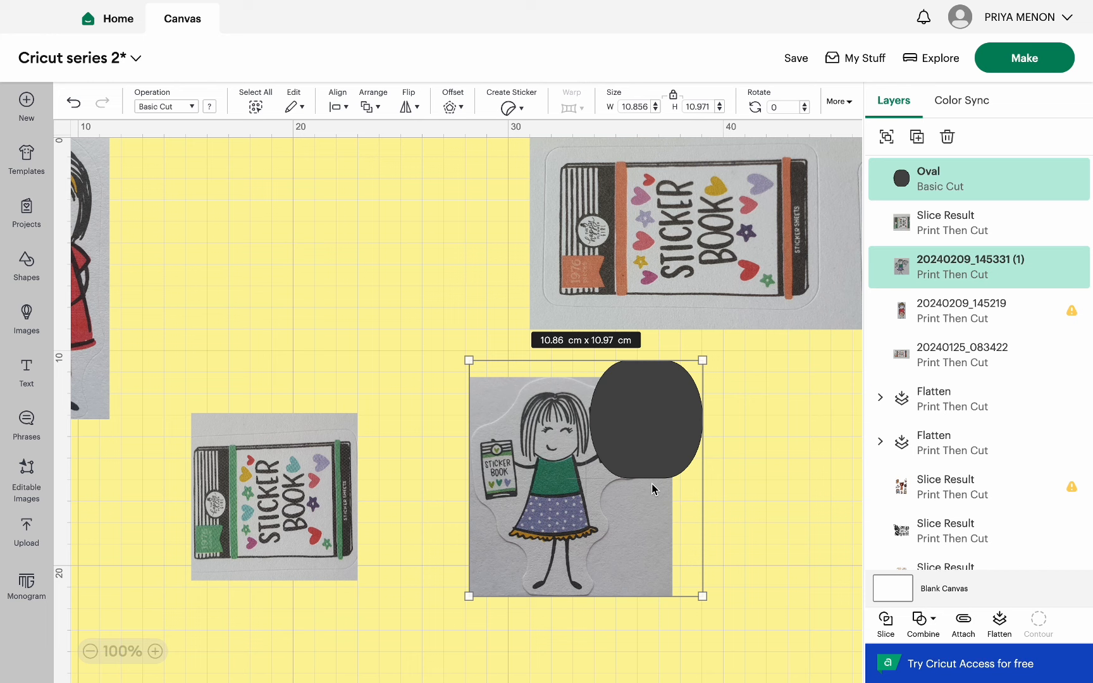
click(886, 619)
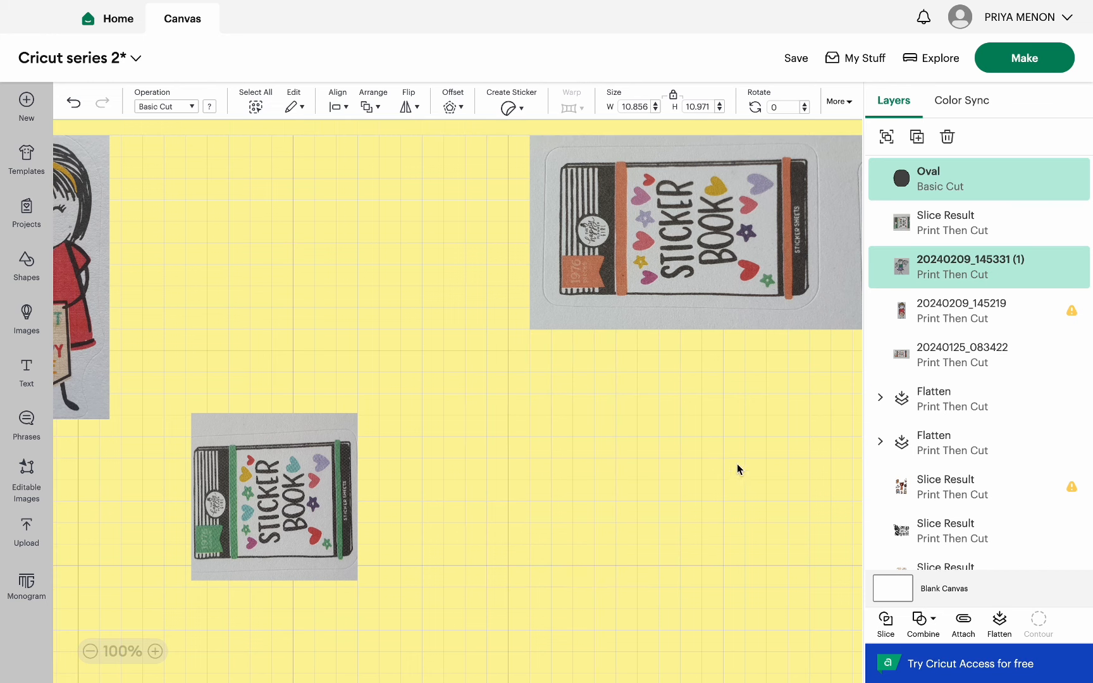
drag(641, 417, 350, 251)
drag(642, 430, 328, 255)
drag(623, 434, 756, 433)
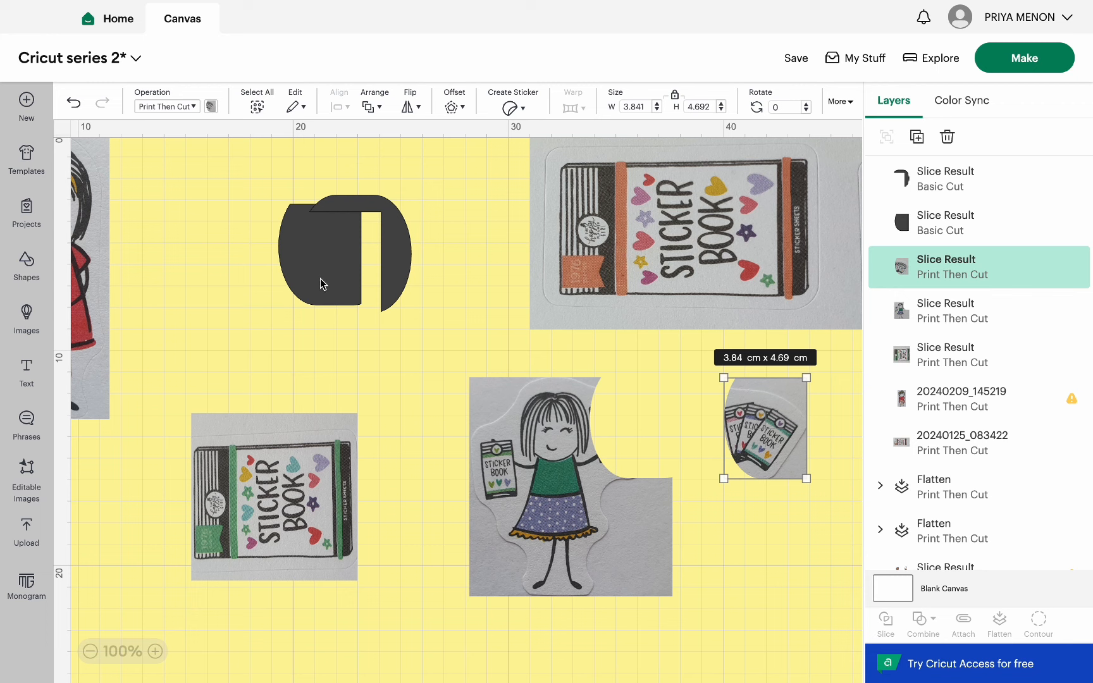
Delete the bracket-shaped dark piece and place the remaining dark piece over the single sticker book in the girl's other hand.
drag(321, 283, 388, 297)
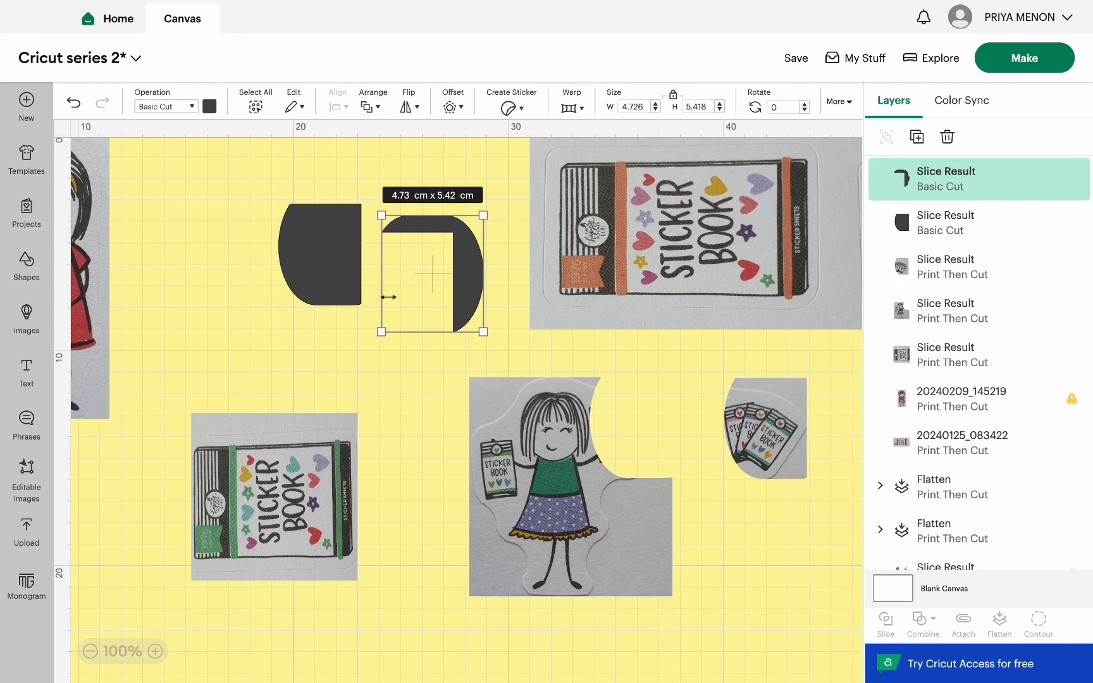
click(395, 305)
drag(318, 279, 470, 482)
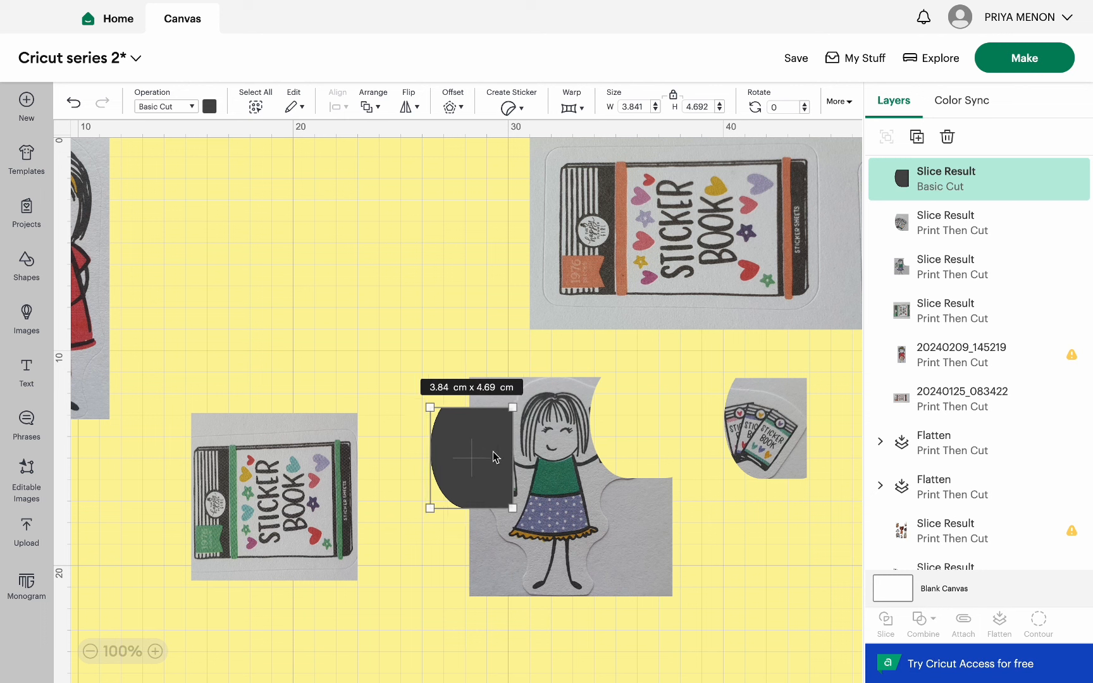
Rotate the dark piece to 353° and nudge the girl photo slightly so the piece covers the single sticker book.
click(805, 104)
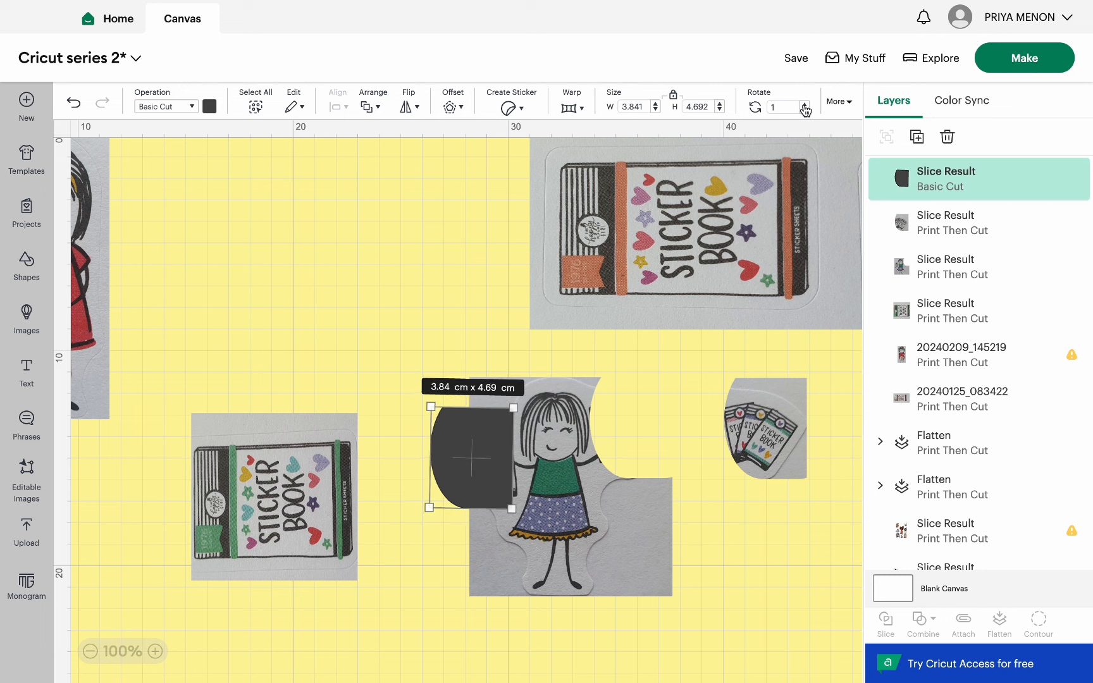
click(805, 111)
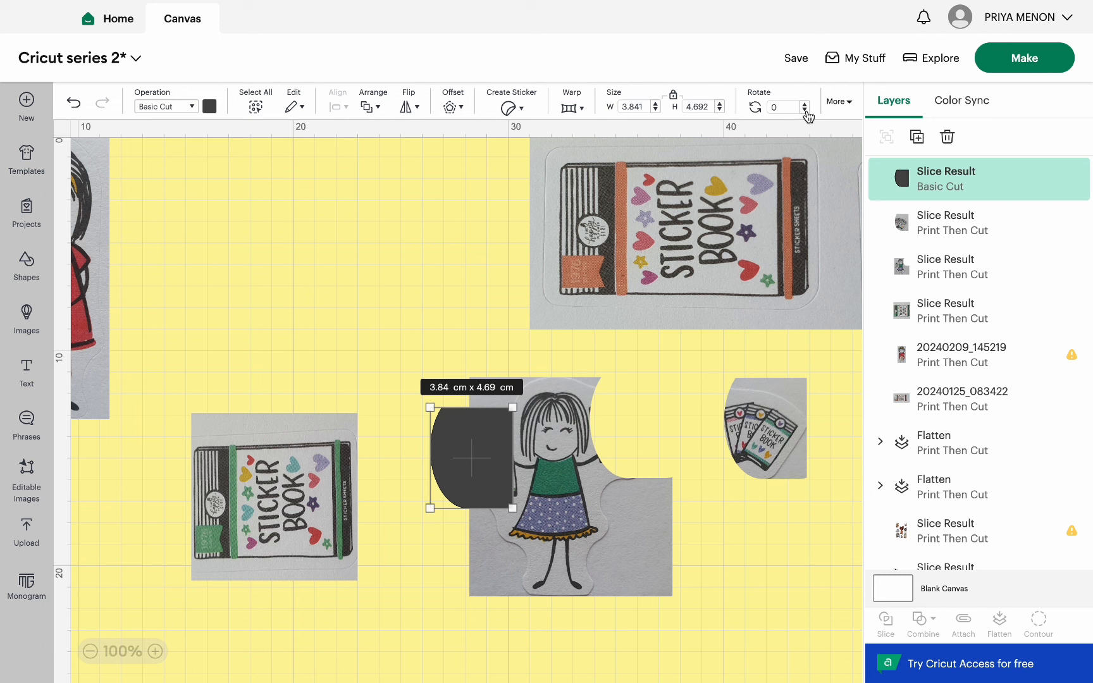
click(805, 110)
click(805, 110)
click(804, 110)
click(805, 110)
click(805, 110)
click(805, 110)
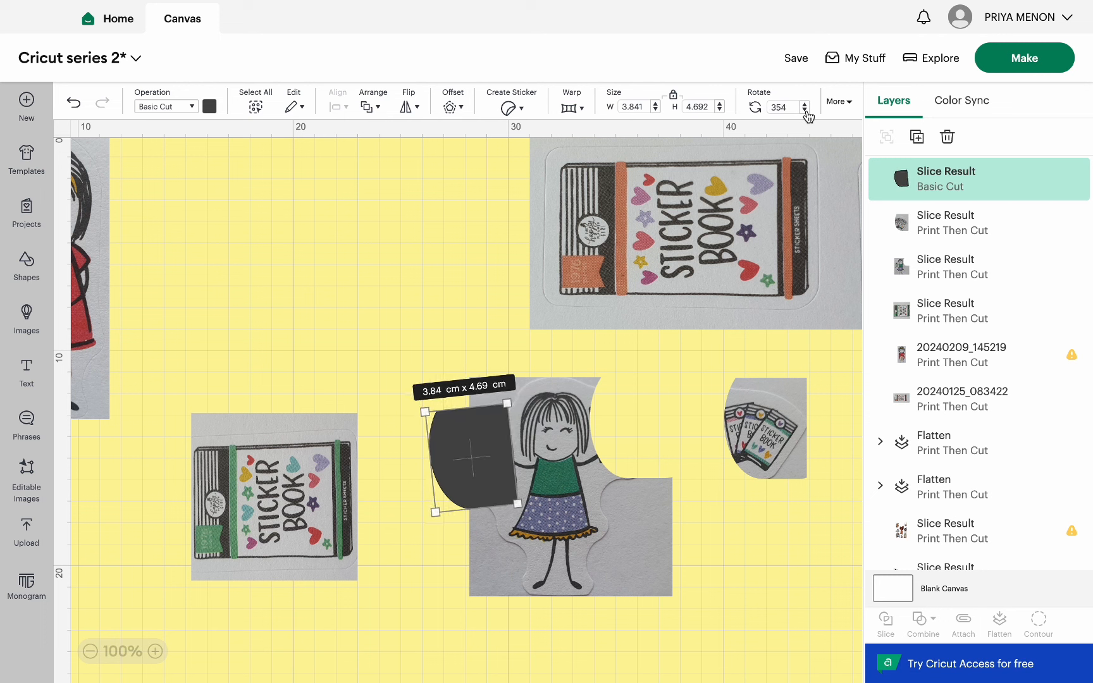
click(805, 110)
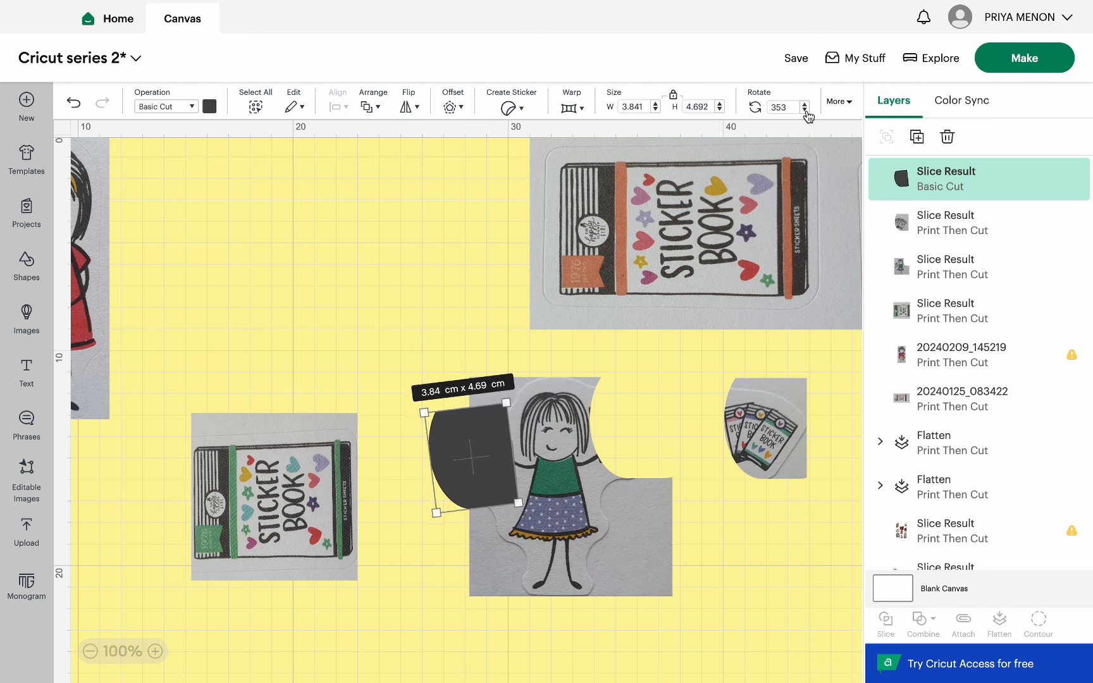
click(735, 553)
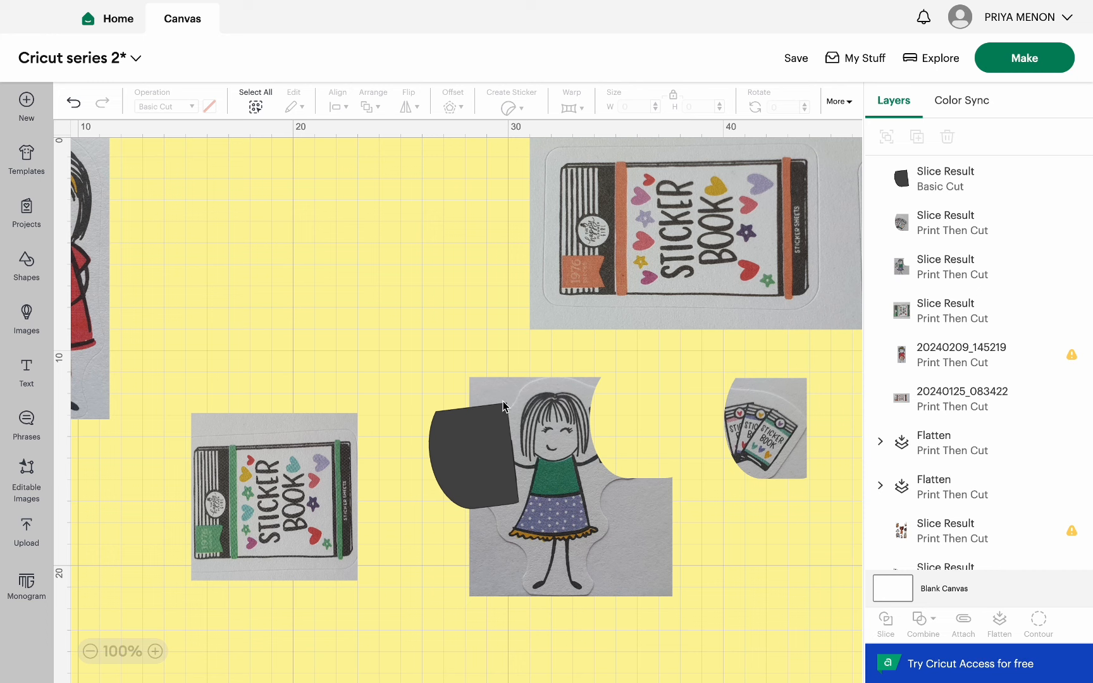
drag(506, 406, 503, 408)
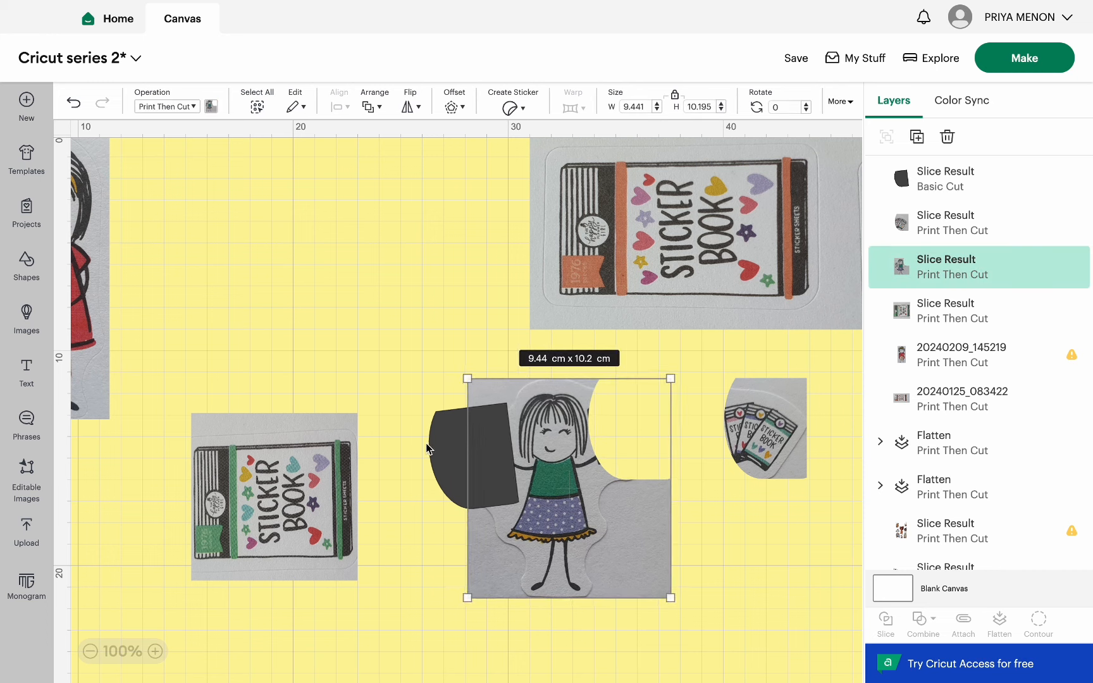
click(431, 447)
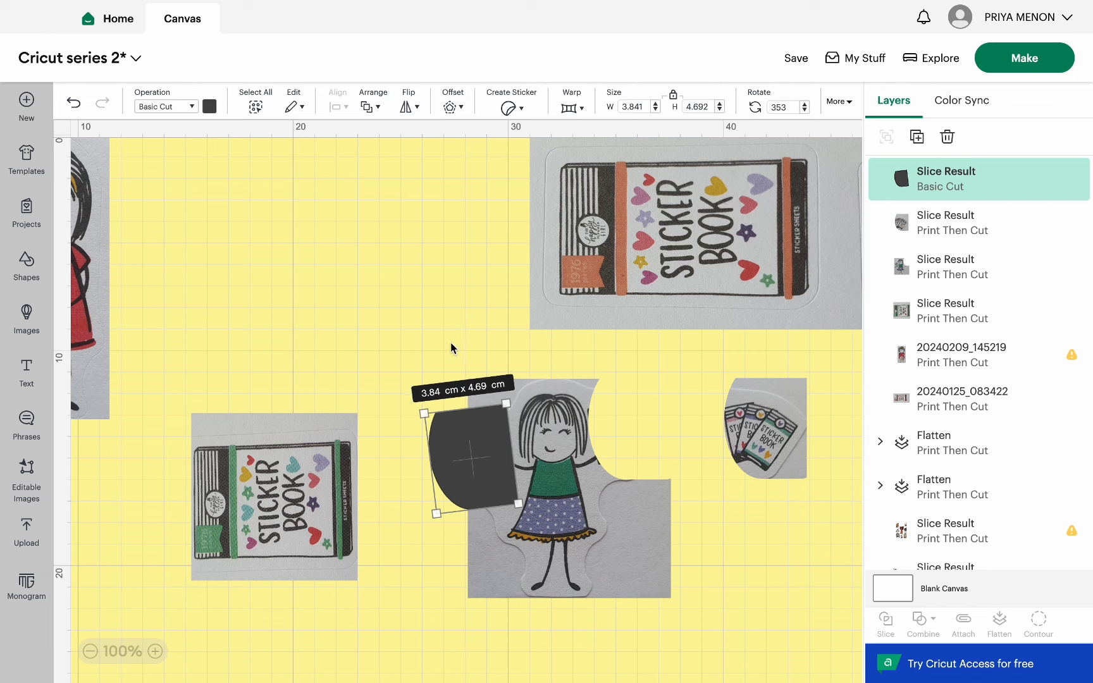
Slice the girl photo with the rotated dark piece and move the dark leftovers and the single-book cut-out away from the girl.
drag(453, 347, 573, 519)
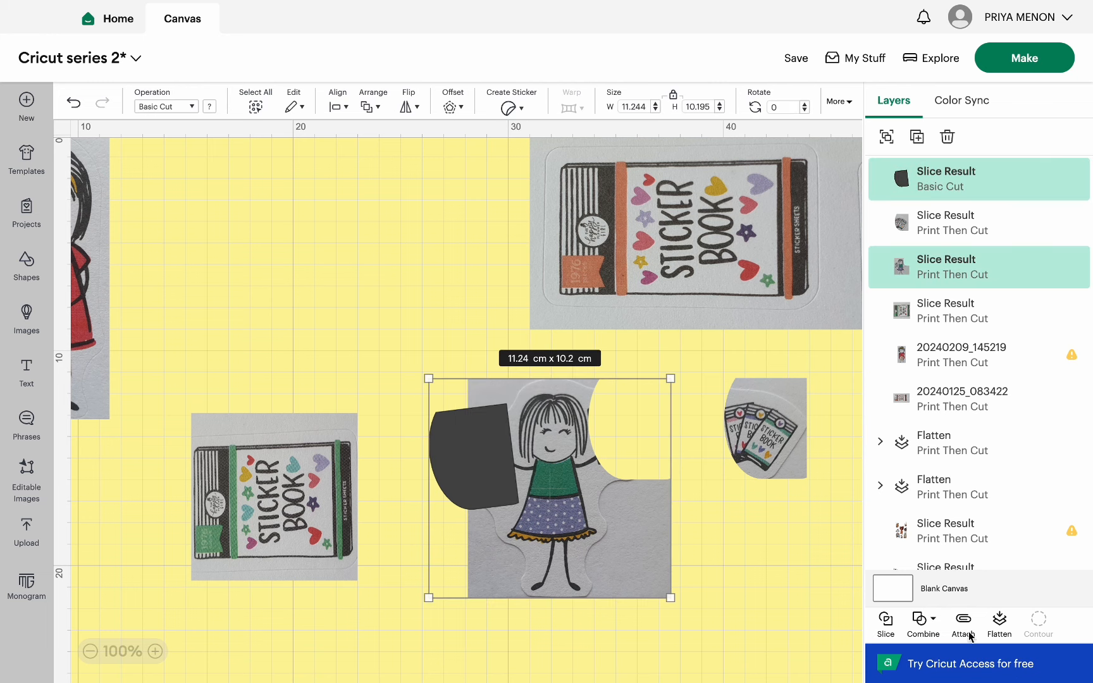
click(888, 623)
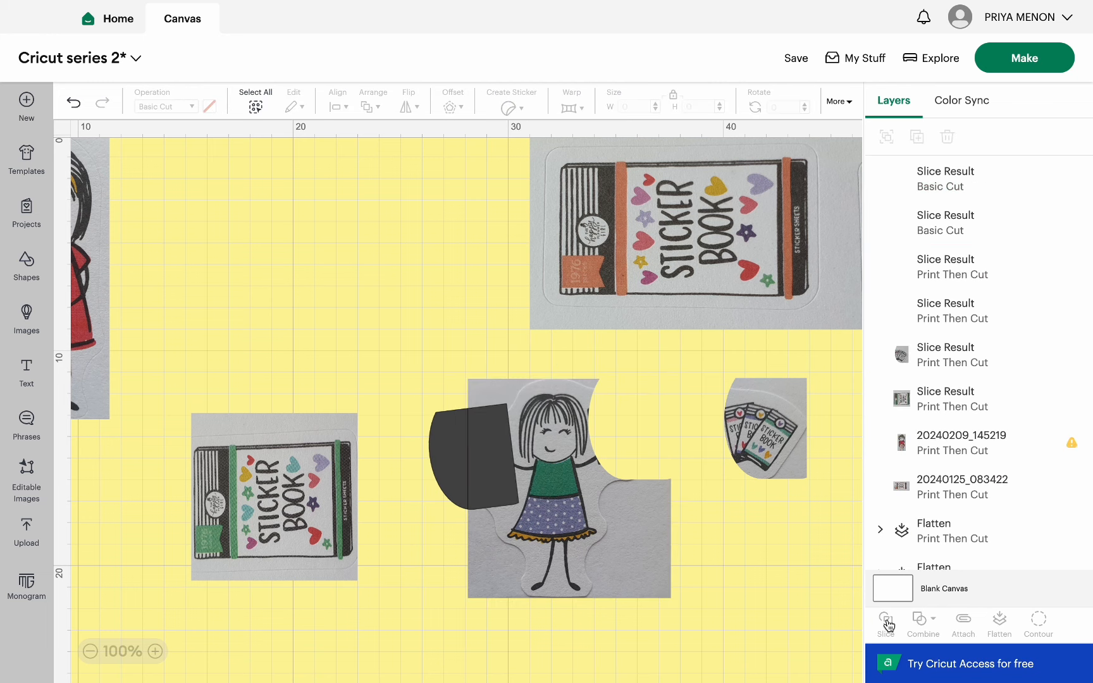
drag(488, 484, 385, 310)
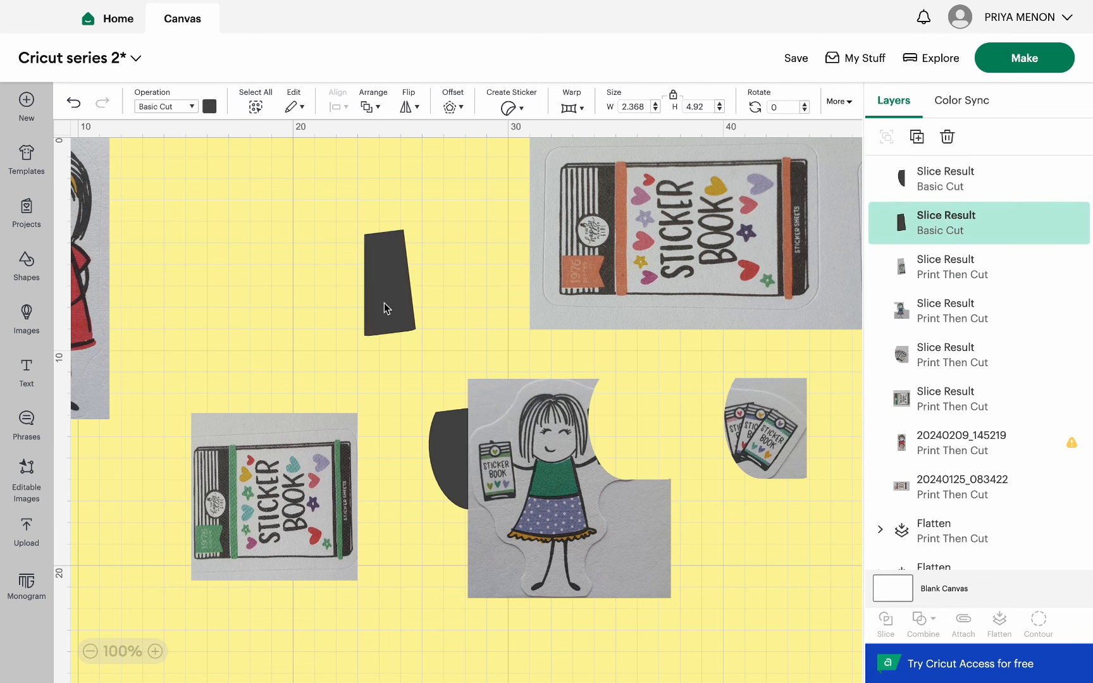
drag(458, 465, 399, 300)
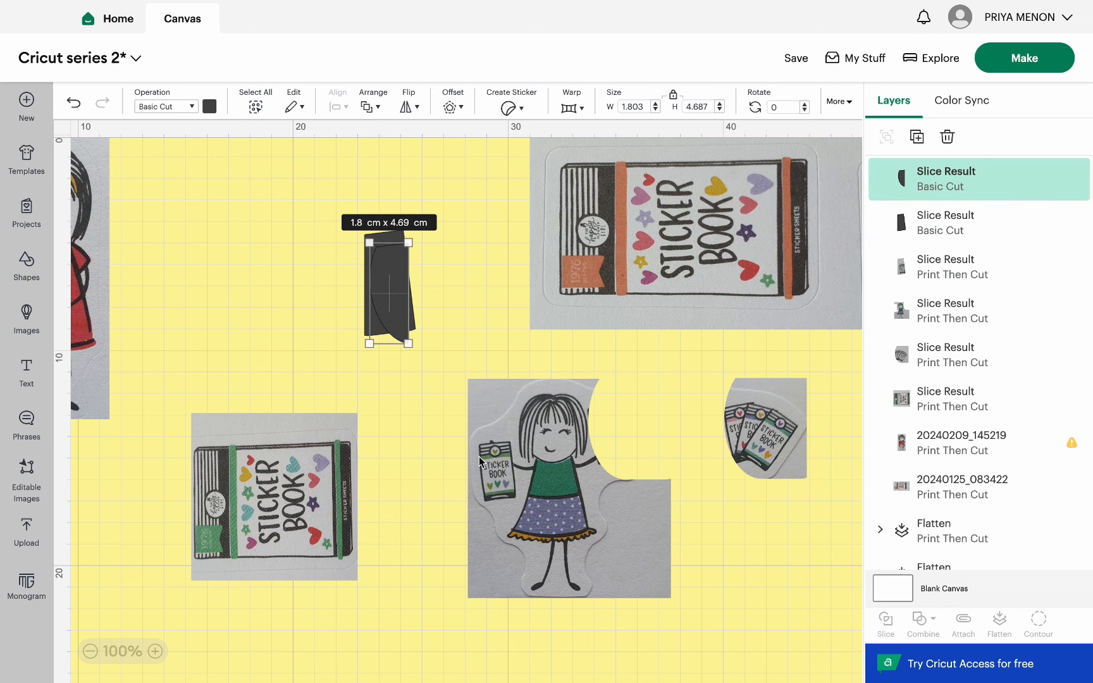
drag(497, 471, 810, 571)
Delete both dark leftover pieces and place the single-book cut-out beneath the cut-out fan of books.
drag(327, 226, 464, 355)
key(Delete)
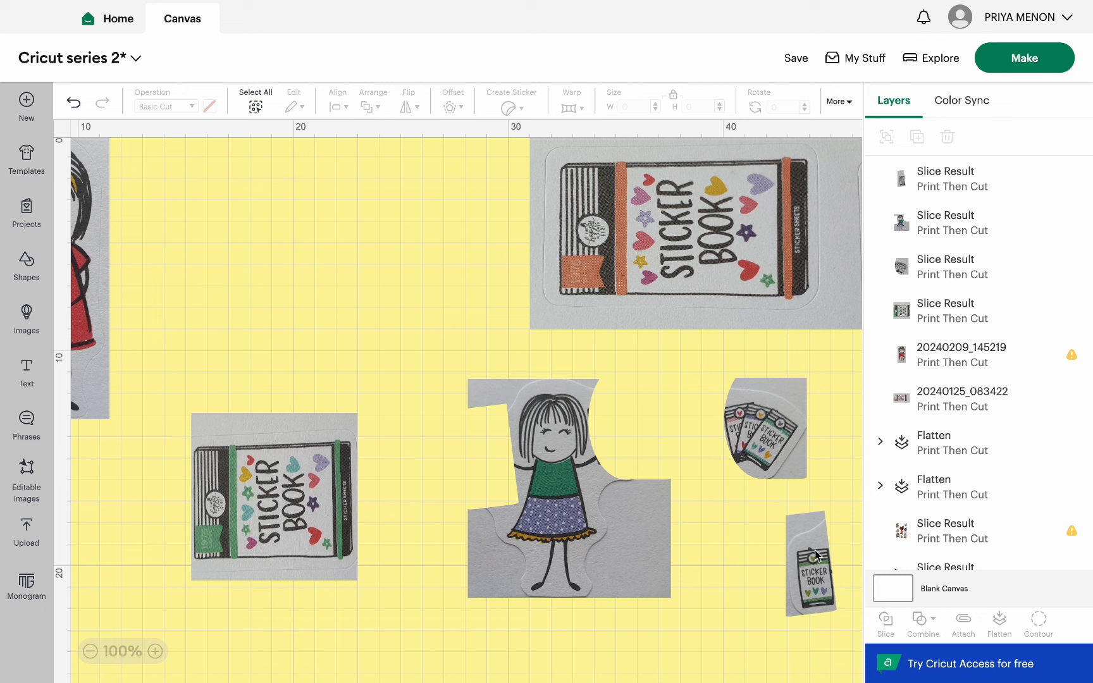
drag(817, 559, 776, 552)
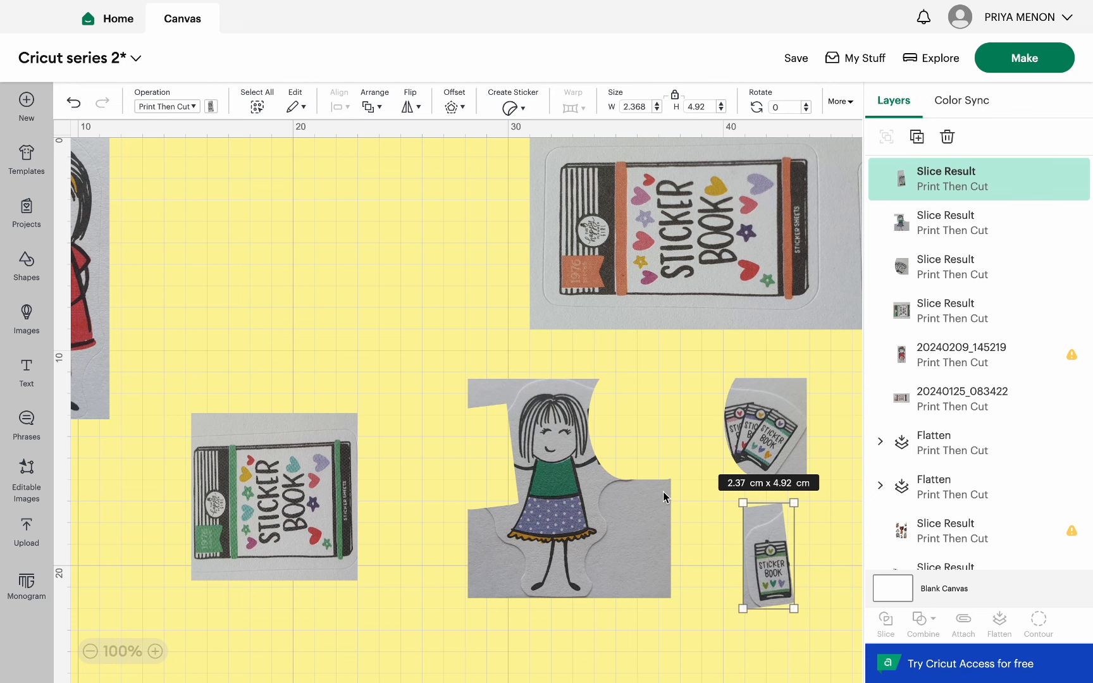
Separate the two overlapping flattened sticker sheets, placing one beside the working photos and moving the other well clear of it.
scroll(664, 497, up, 1)
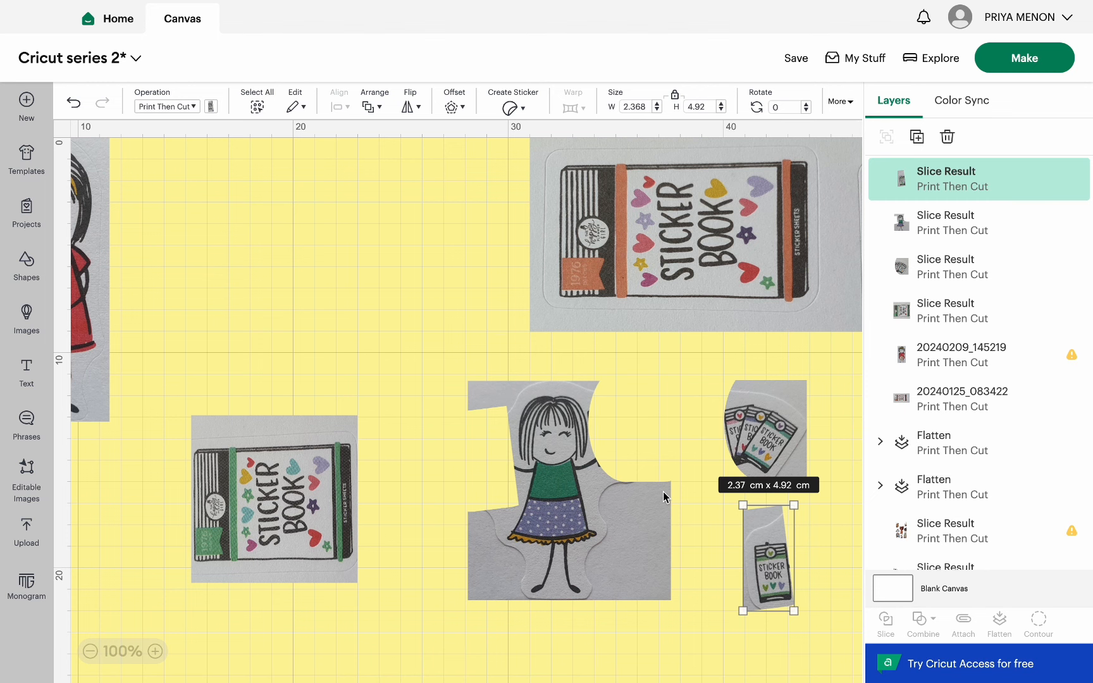
scroll(796, 431, right, 5)
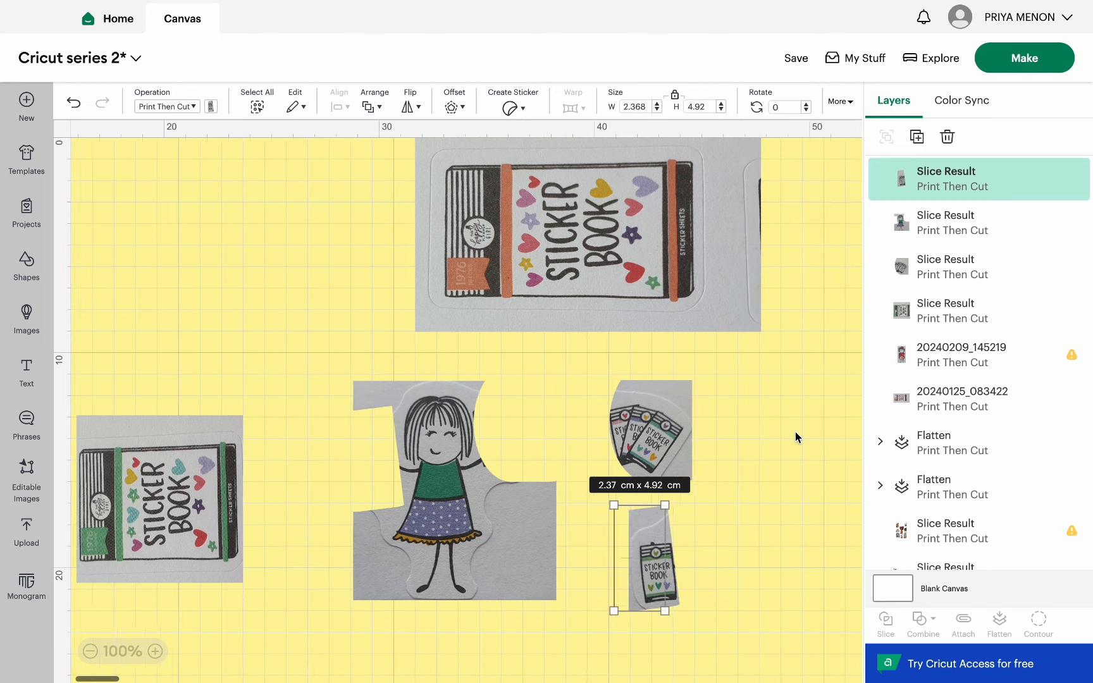
scroll(796, 431, left, 2)
scroll(795, 432, right, 2)
scroll(796, 432, right, 10)
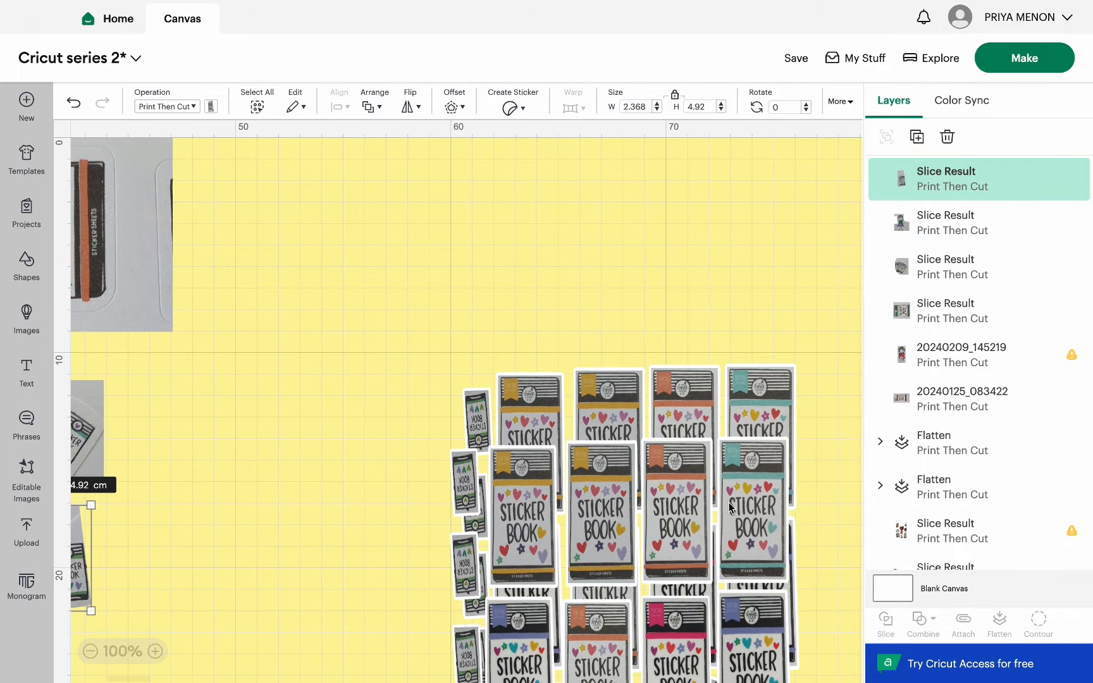
drag(729, 504, 544, 356)
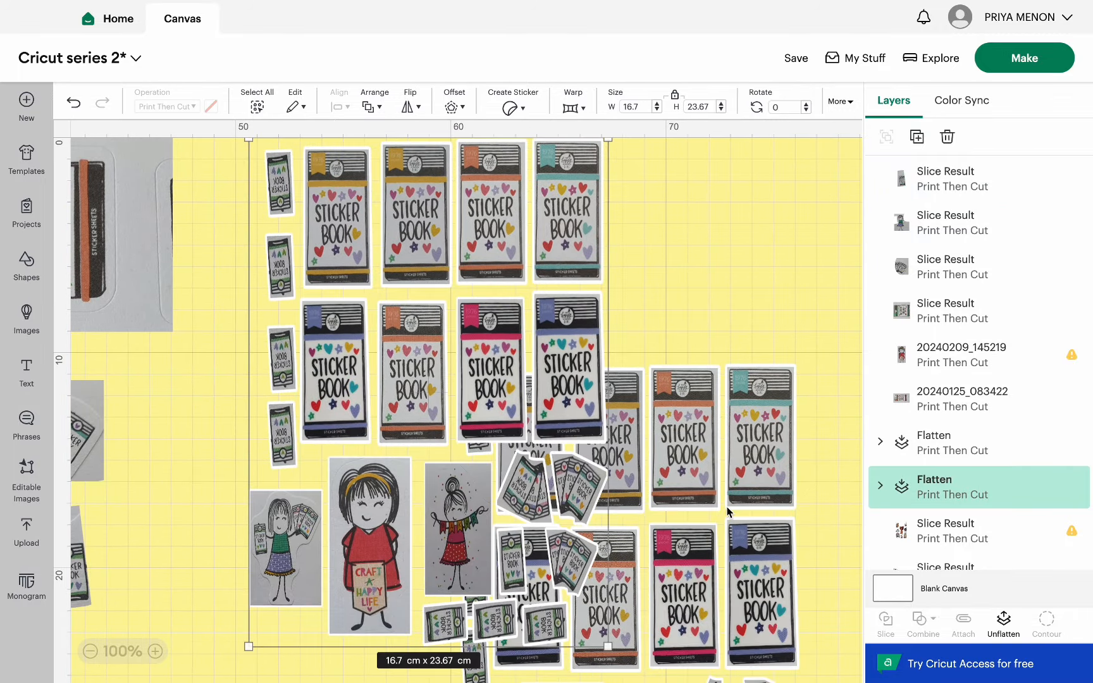
drag(728, 509, 967, 583)
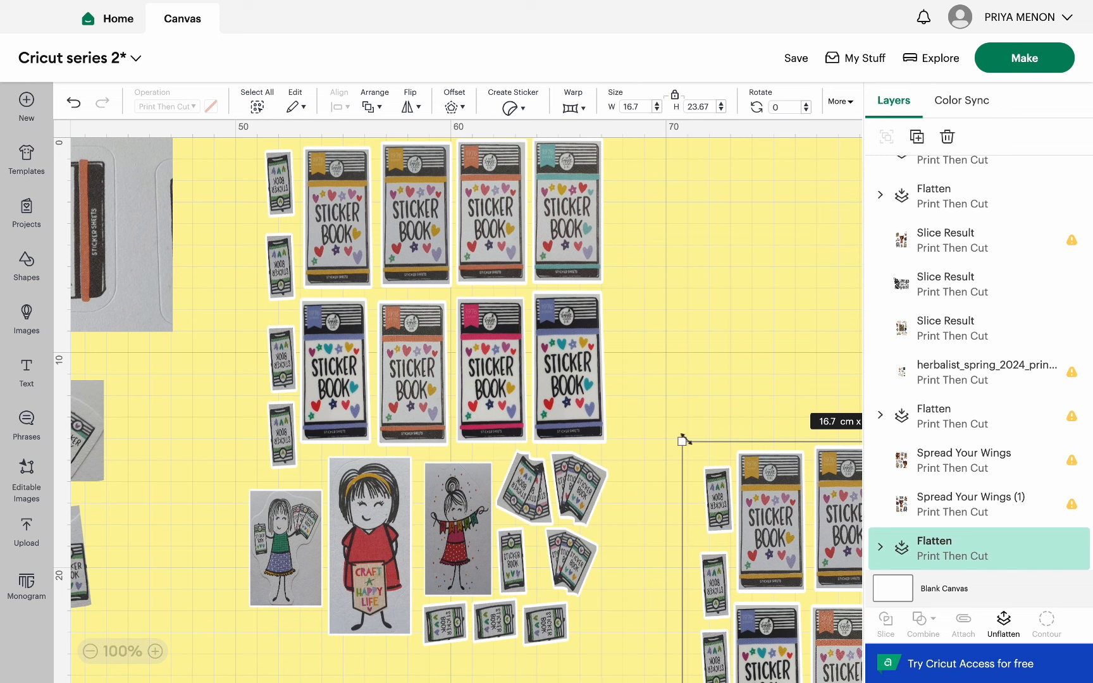
drag(561, 437, 558, 450)
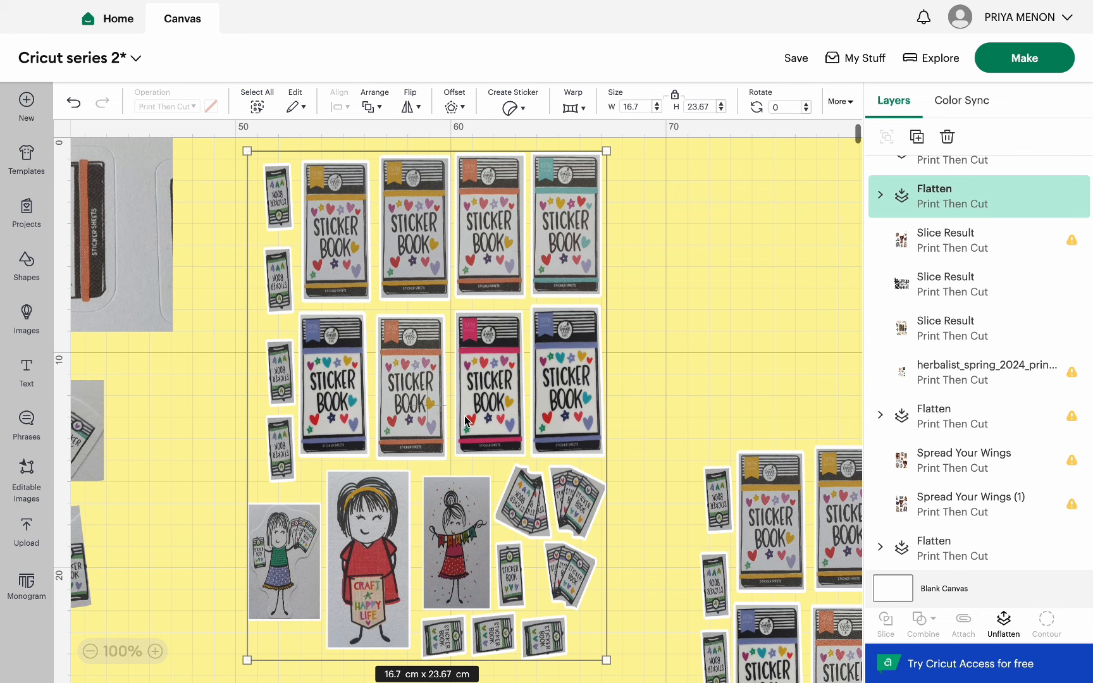
scroll(465, 419, down, 3)
scroll(466, 420, up, 2)
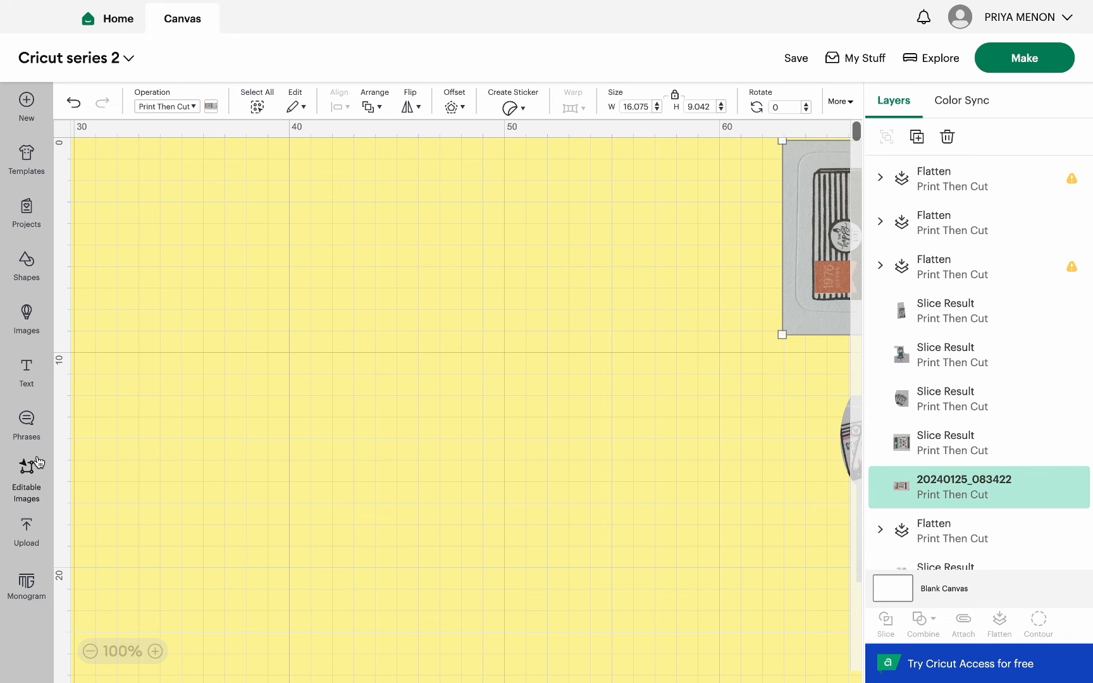
Add the uploaded "BE YOUR ELF...Creatively" elf sticker sheet to the canvas.
click(26, 531)
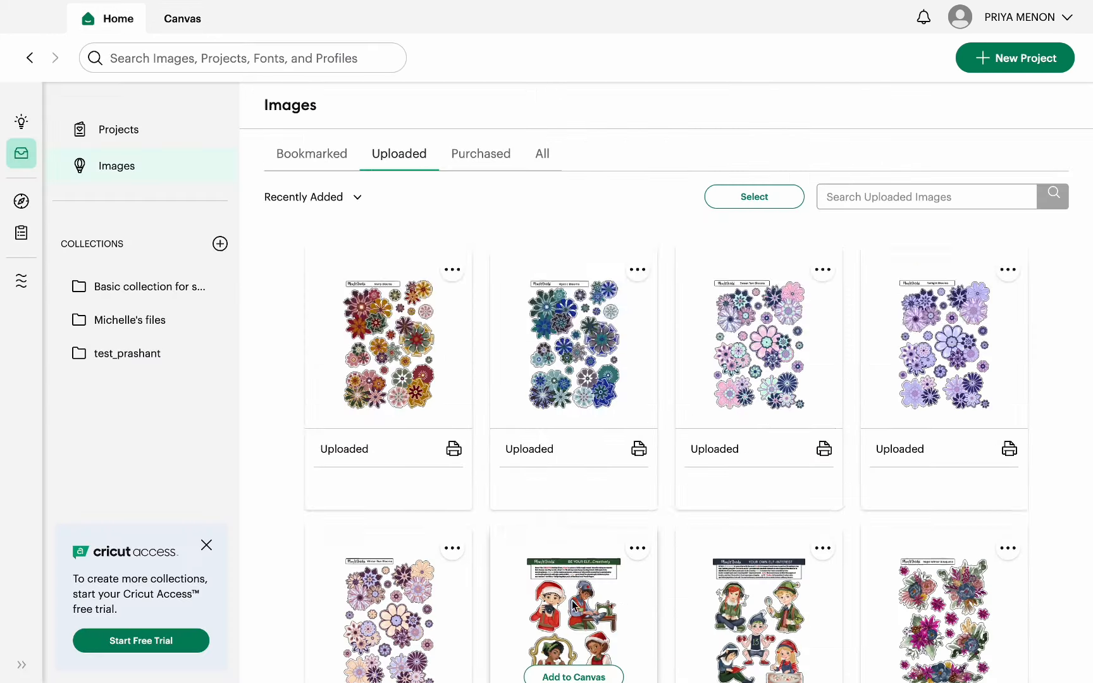
scroll(572, 600, down, 3)
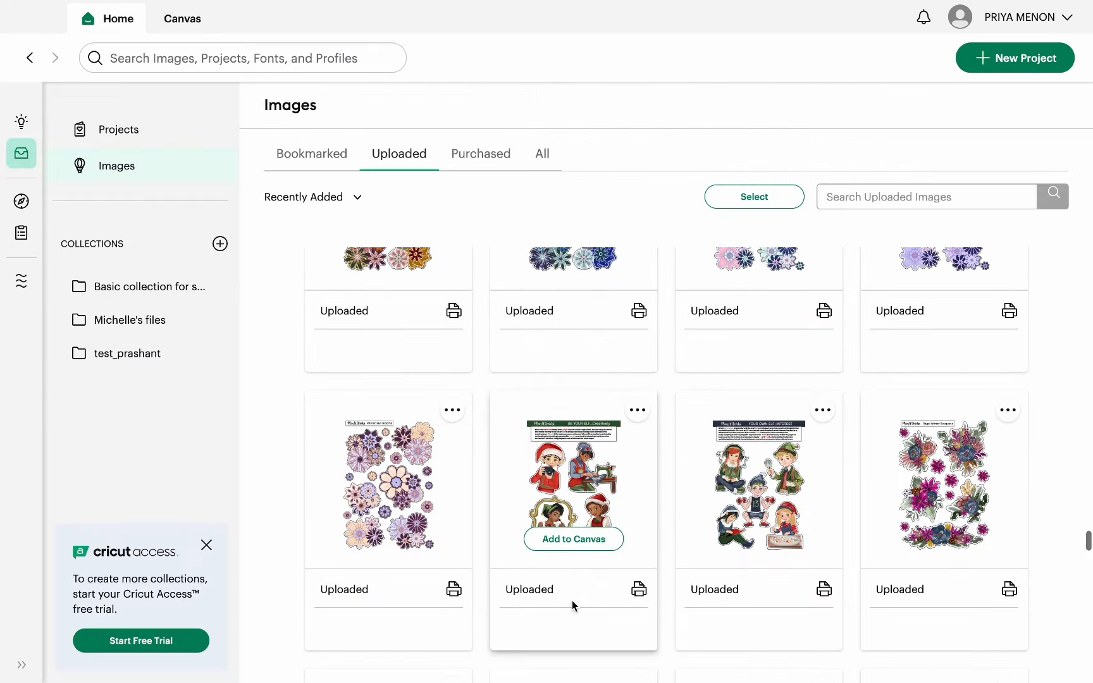
click(572, 541)
click(176, 28)
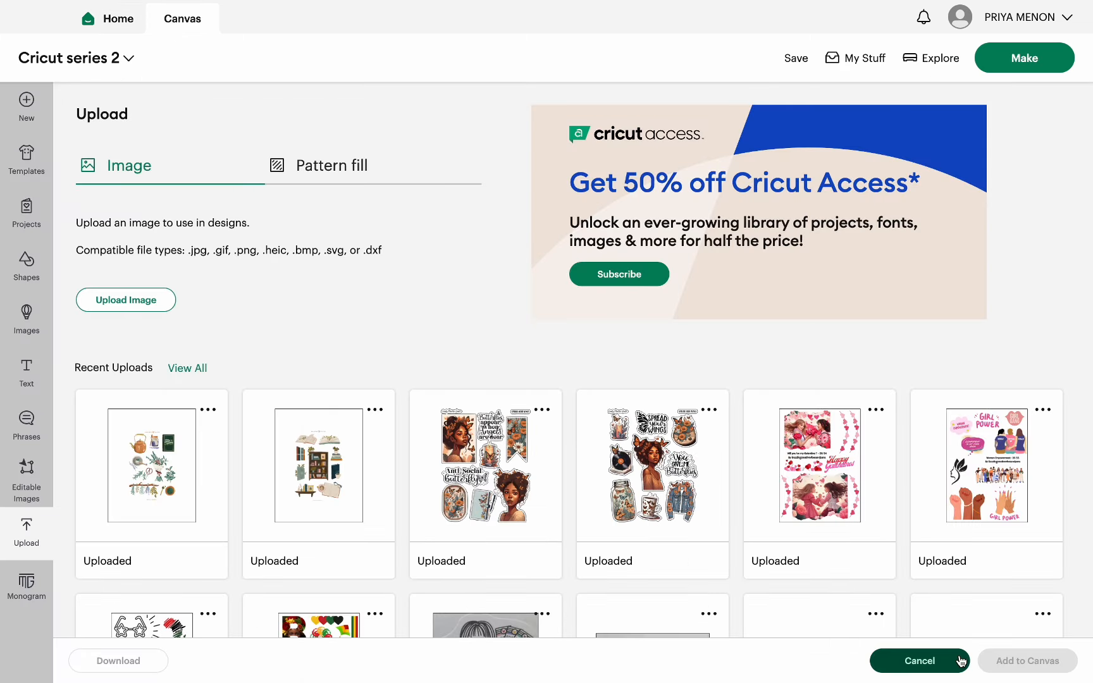
click(962, 659)
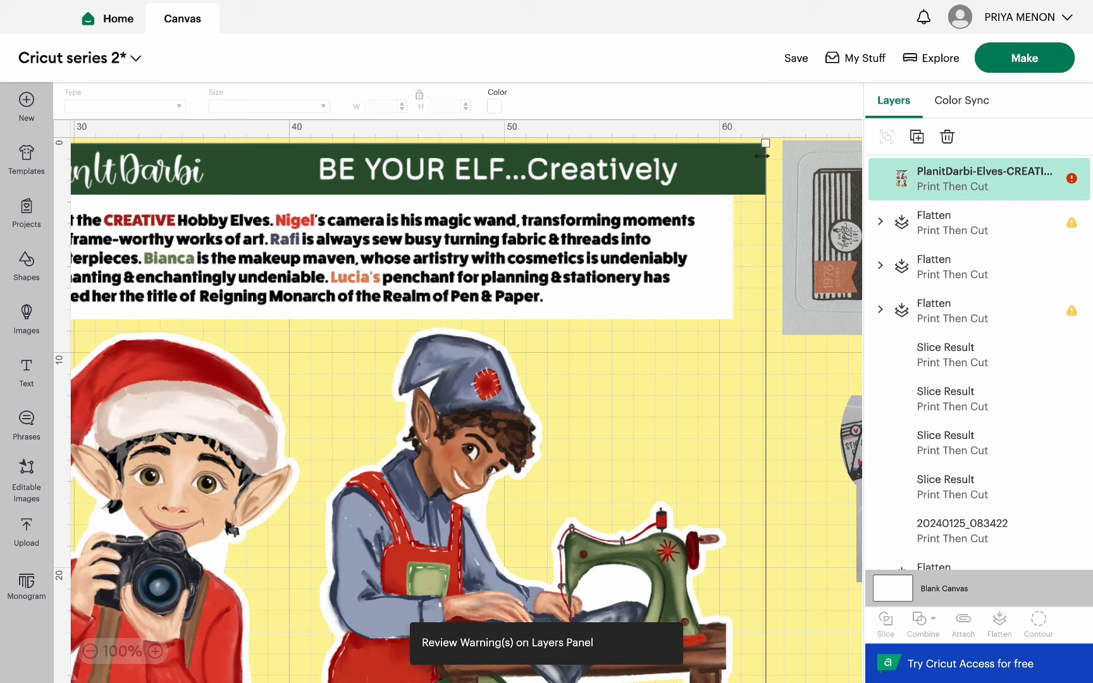
Shrink the elf sticker sheet to about 14.4 × 19.93 cm and position it in the empty canvas area beside the photos.
drag(762, 155, 467, 558)
drag(375, 631, 522, 239)
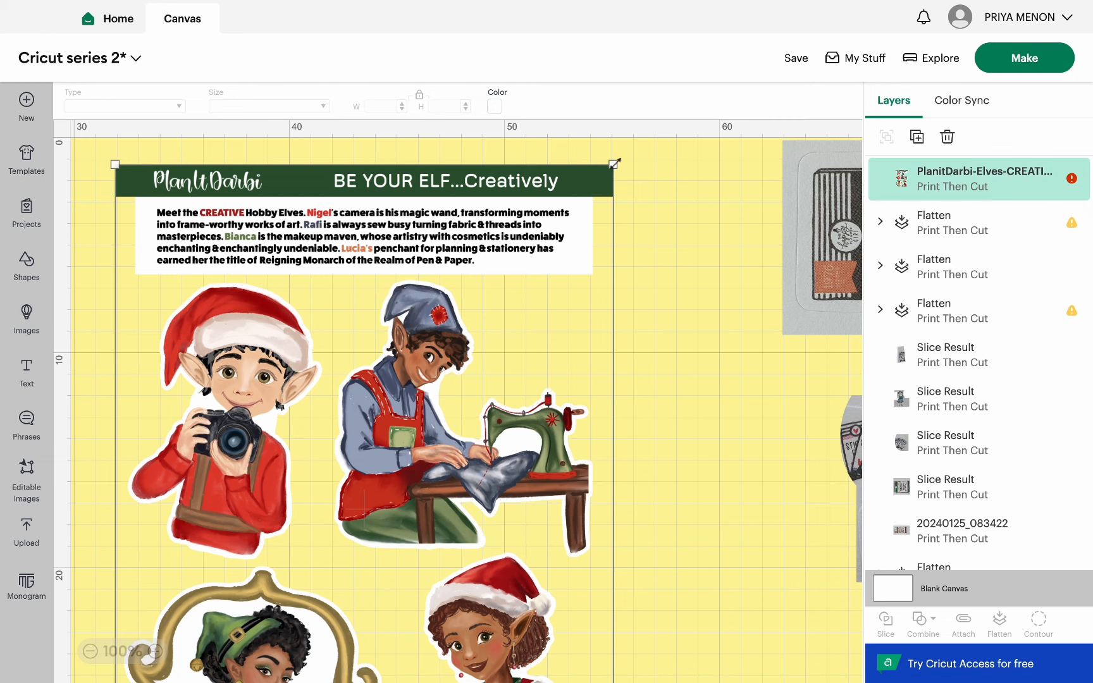
key(ctrl+z)
drag(380, 183, 475, 560)
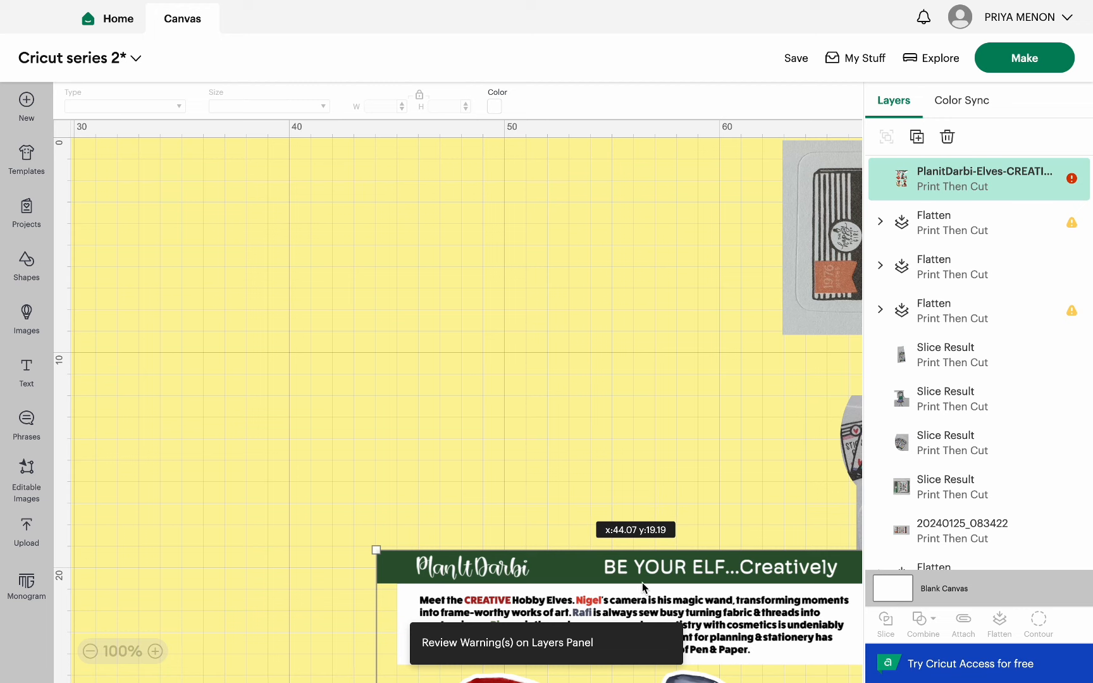
drag(636, 586, 352, 255)
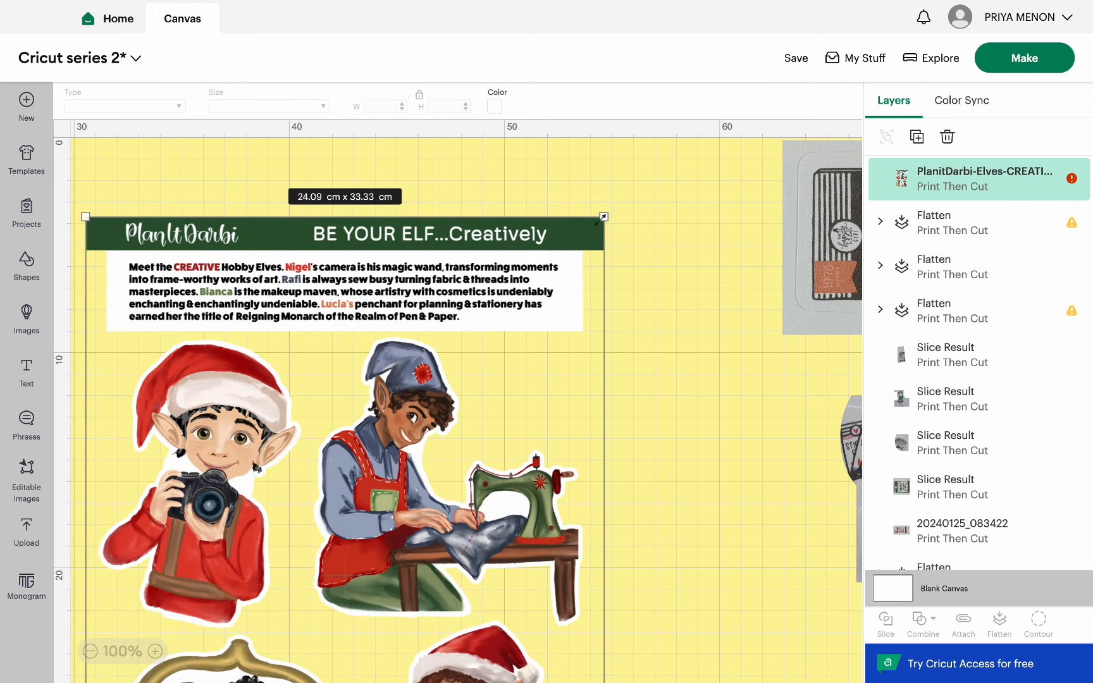
drag(598, 224, 435, 456)
drag(372, 574, 494, 285)
key(ctrl+z)
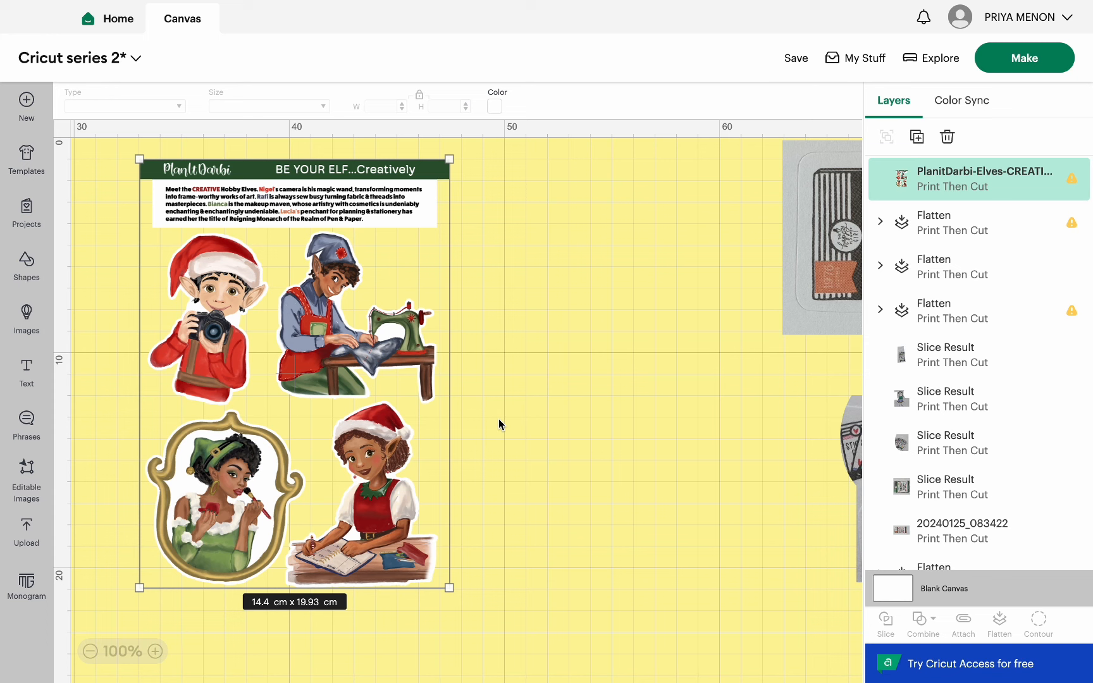
Add a rectangle over the elf with the camera and stretch it to about 6.3 × 8.08 cm to cover that figure.
click(35, 277)
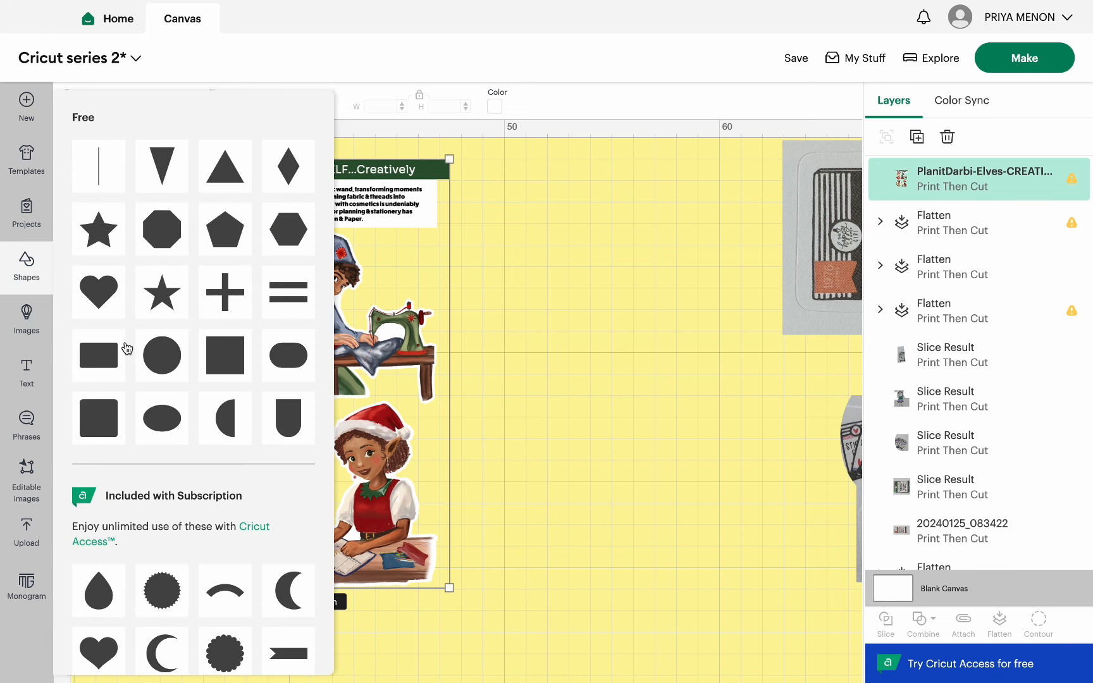
click(98, 356)
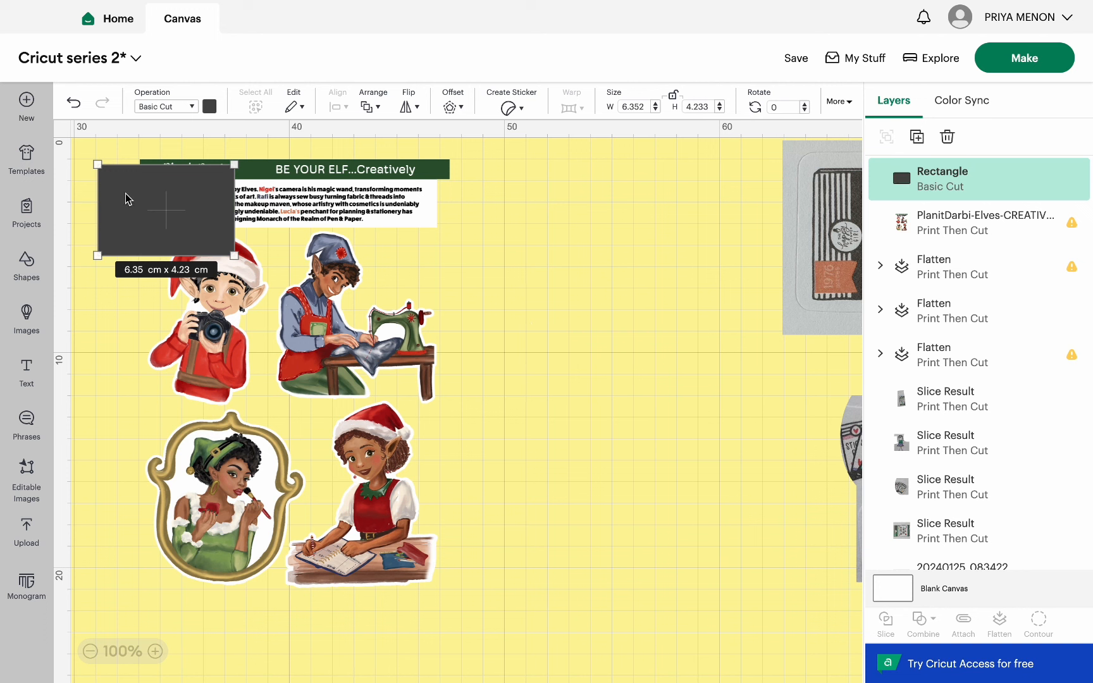
drag(130, 197, 167, 253)
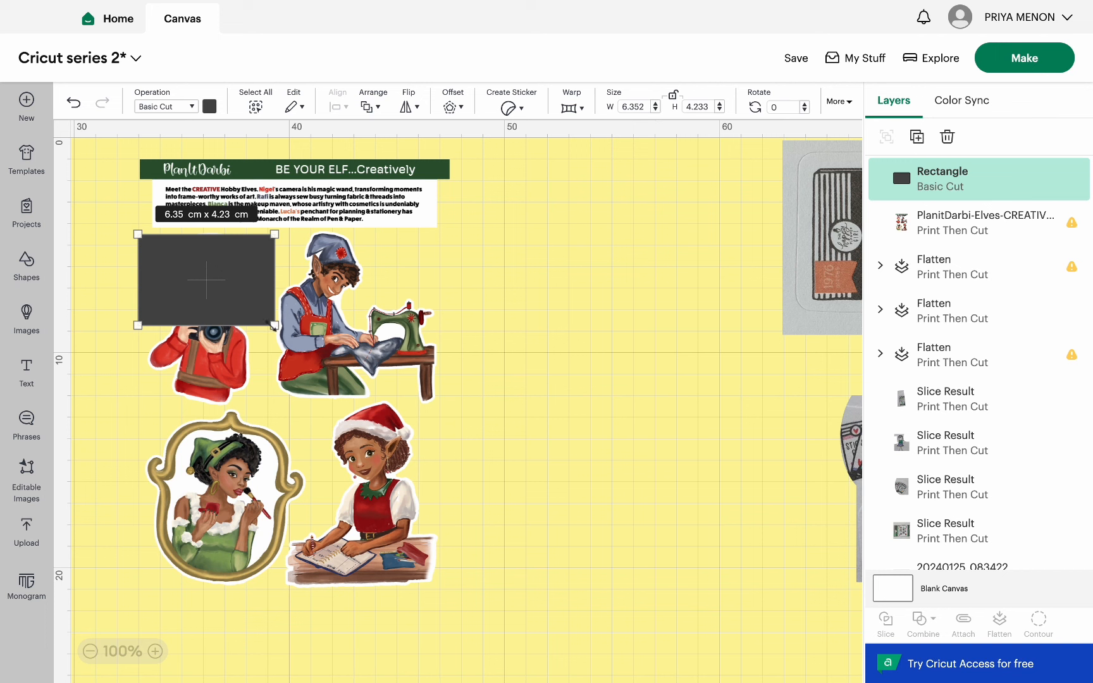
drag(274, 326, 299, 341)
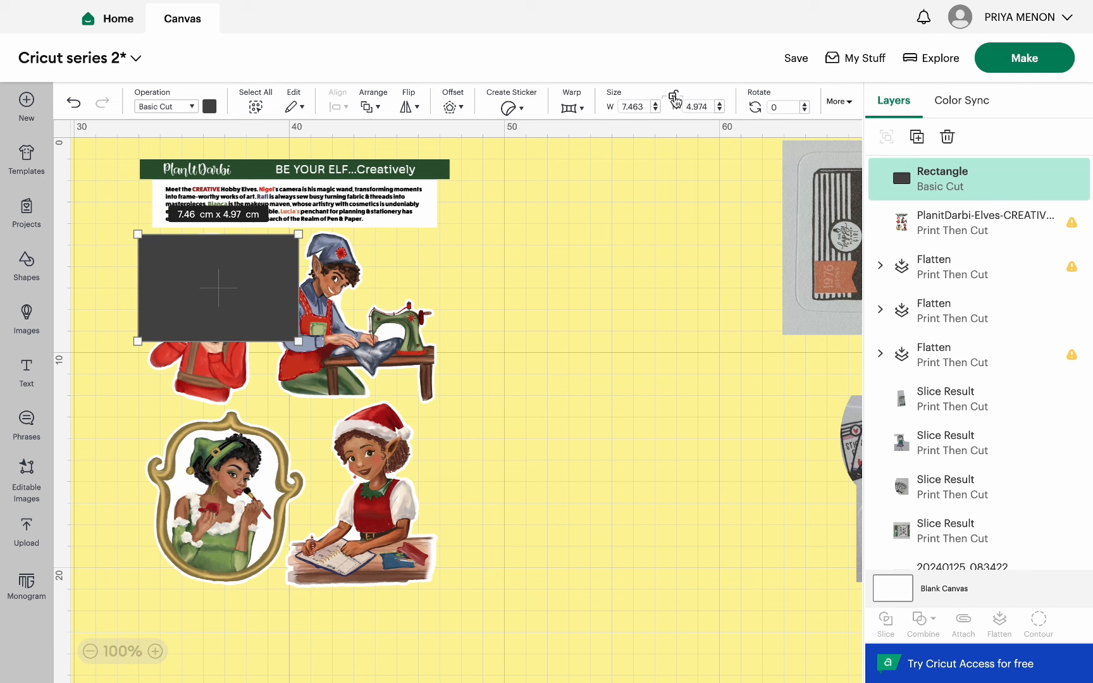
click(674, 100)
click(674, 100)
drag(298, 341, 260, 405)
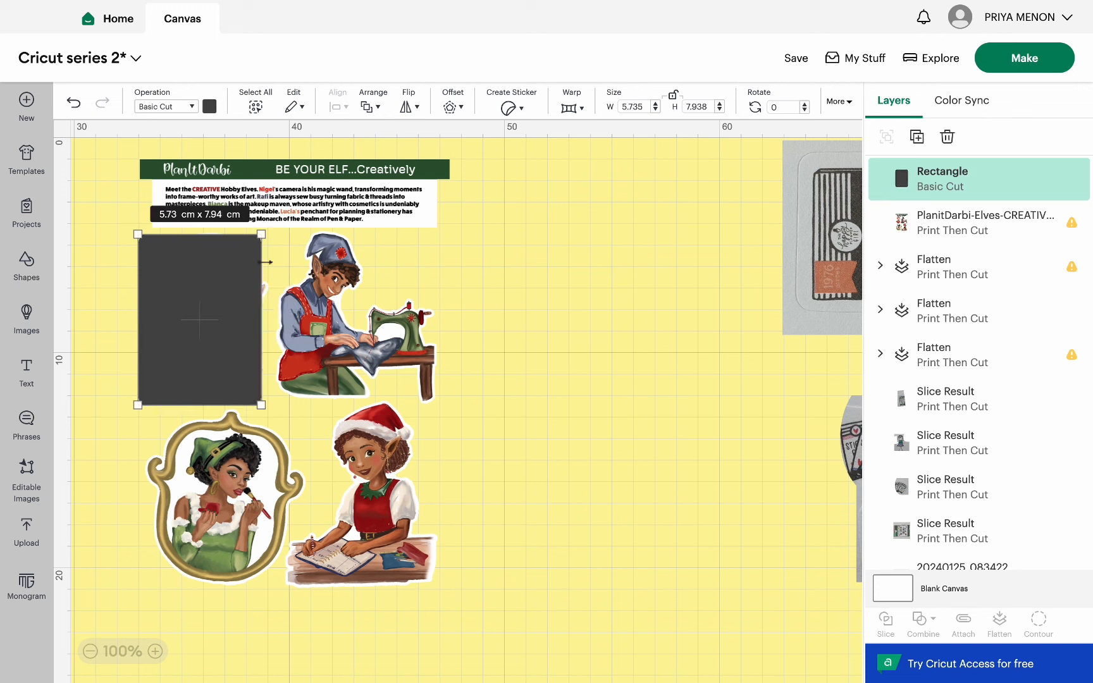
drag(262, 234, 273, 231)
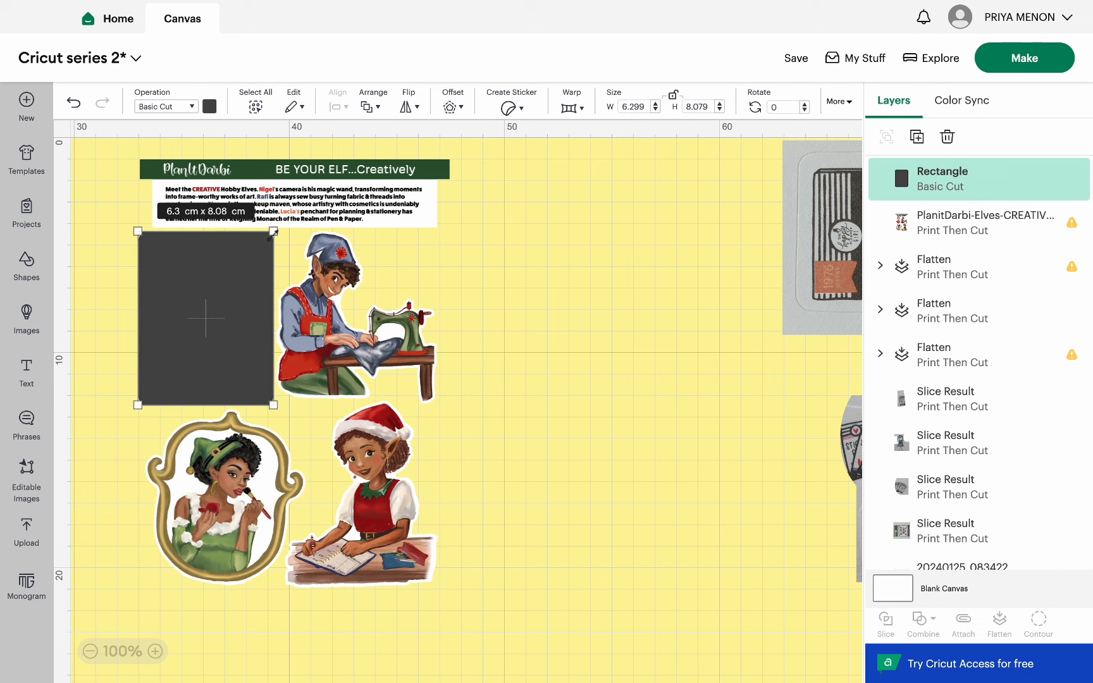
Slice the elf sticker sheet with the rectangle covering the camera elf.
click(483, 275)
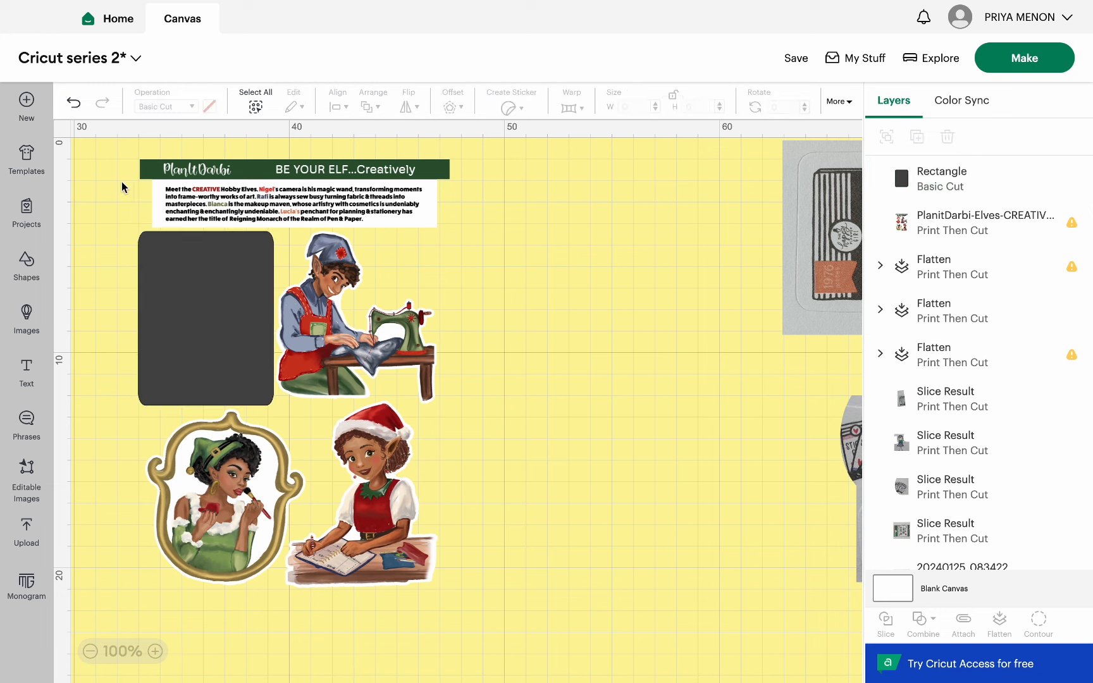
drag(119, 172, 434, 530)
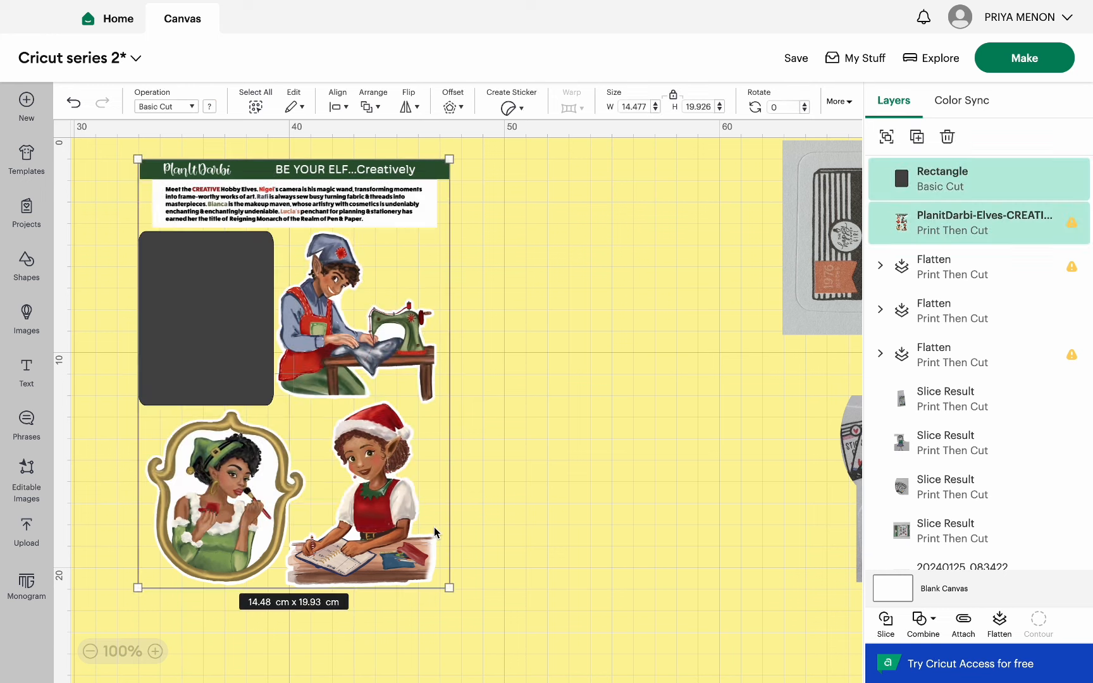
click(886, 630)
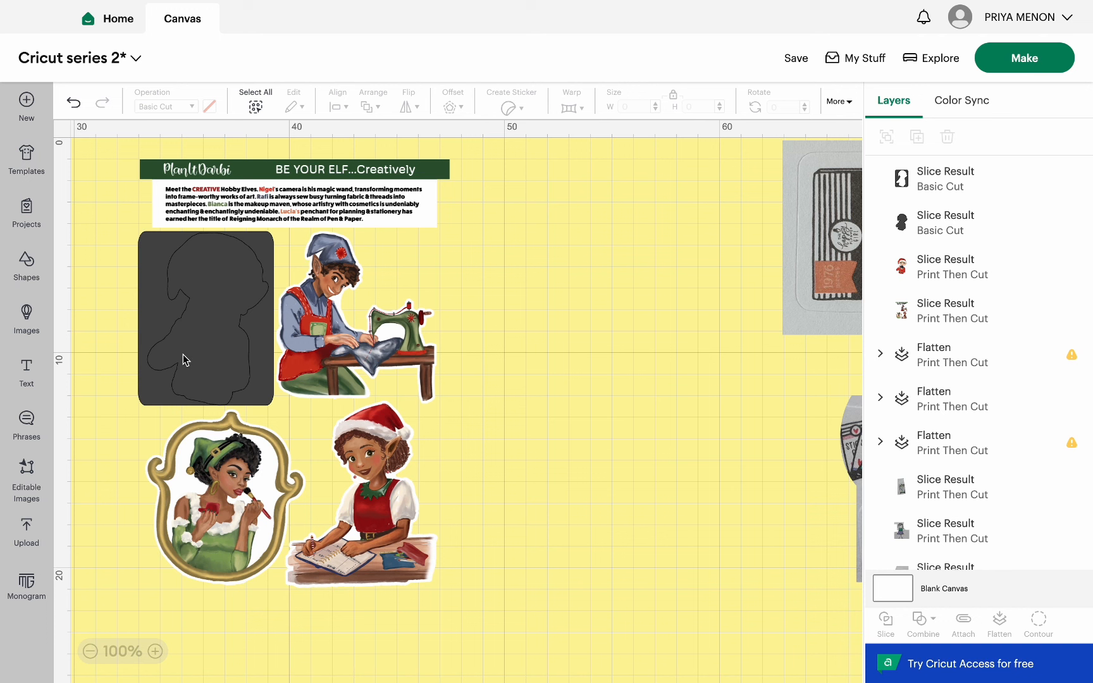
Move the two dark slice leftovers off the camera elf and delete them.
drag(179, 376, 599, 322)
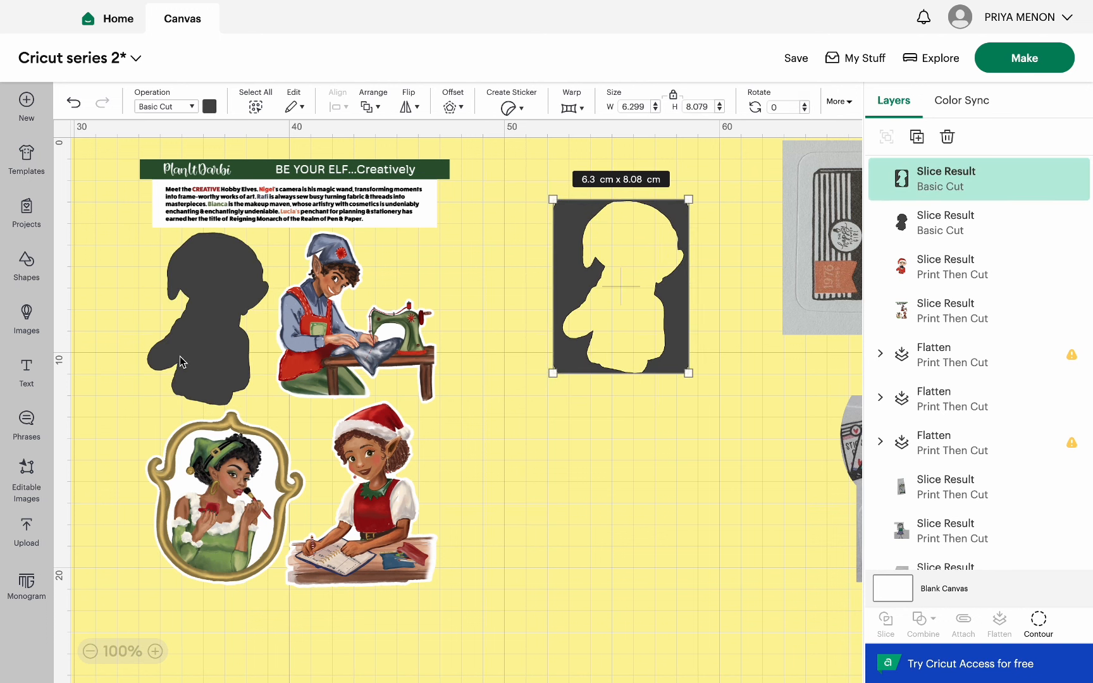
drag(183, 354, 603, 351)
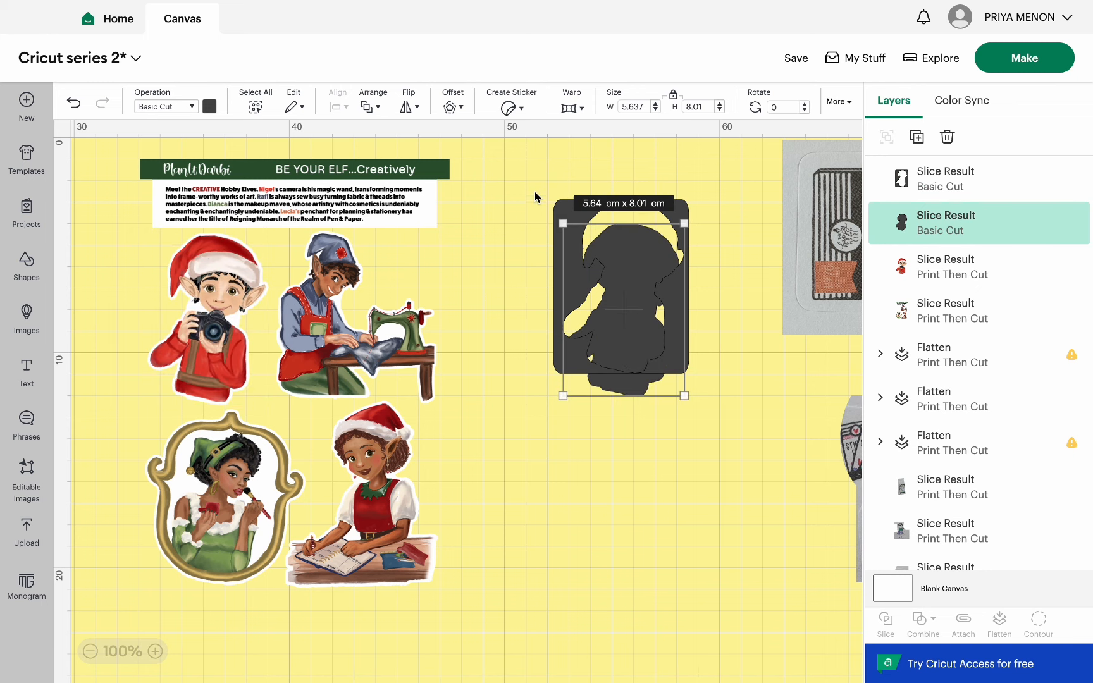
drag(537, 180, 692, 400)
key(Delete)
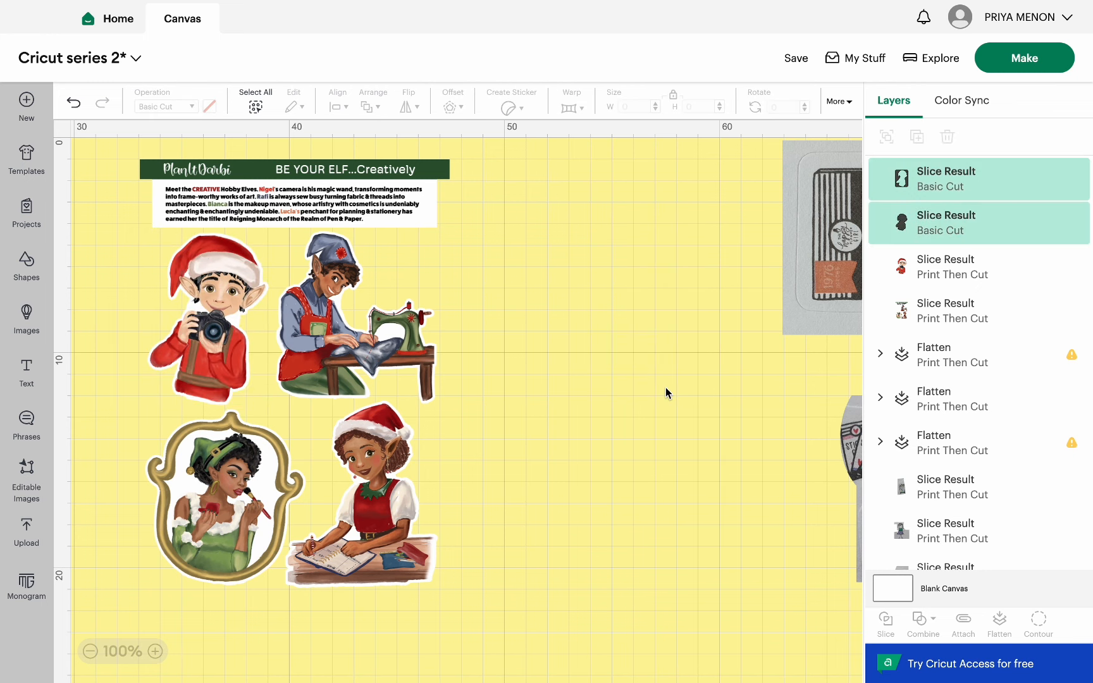
Move the cut-out camera elf clear of its sheet, unlock its proportions and enlarge it to about 11.67 × 19.76 cm.
drag(204, 341, 588, 346)
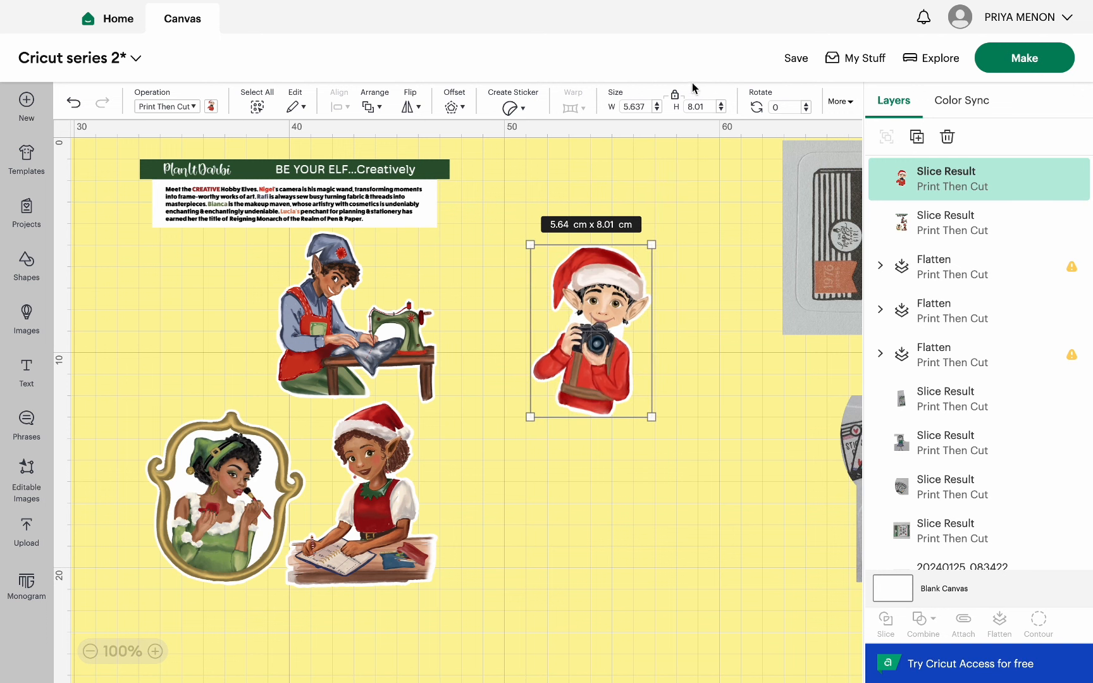
click(675, 96)
drag(650, 239, 753, 173)
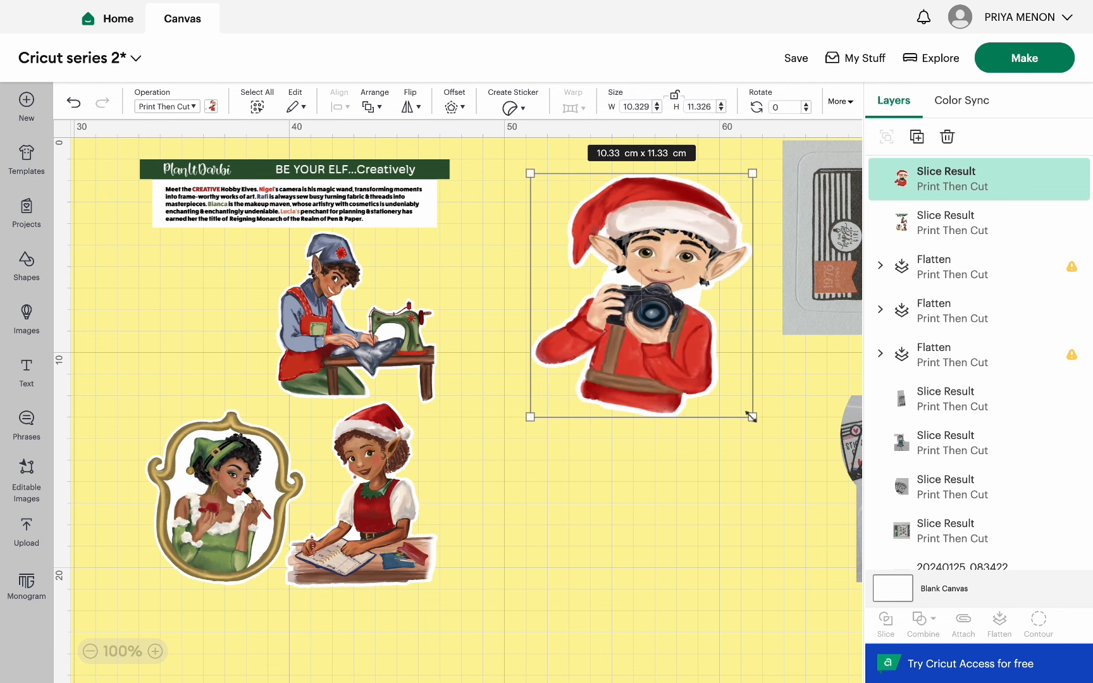
drag(752, 416, 776, 589)
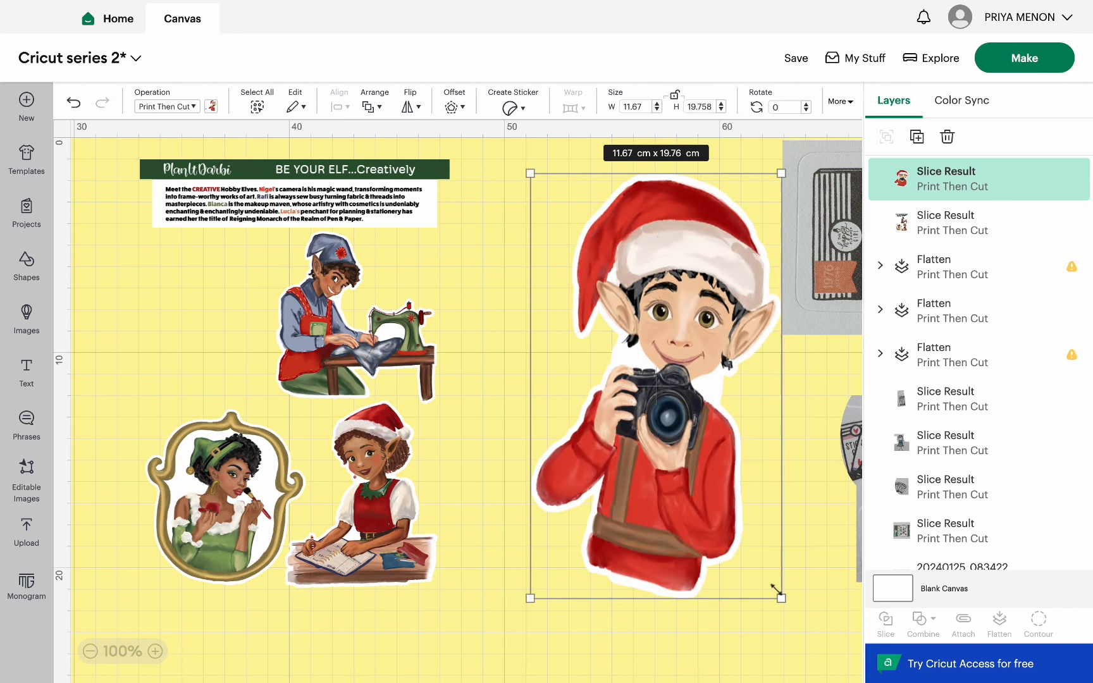
drag(722, 528, 686, 512)
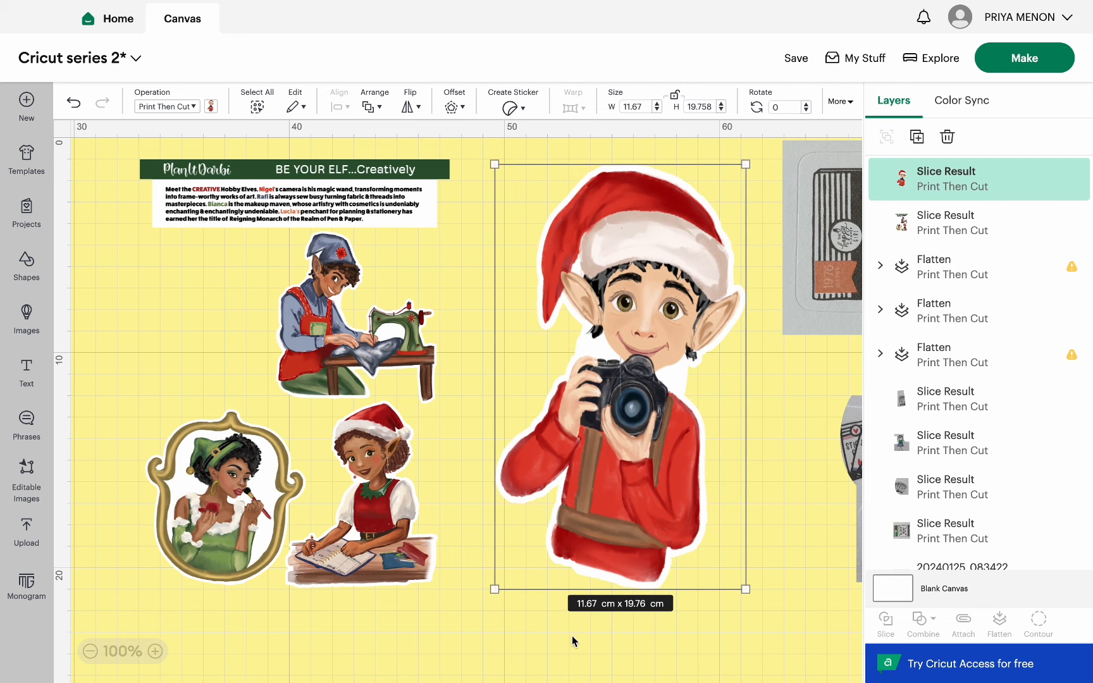
Reposition the camera elf beside its sheet and stretch it freely to about 14.67 × 21.45 cm.
drag(495, 589, 475, 624)
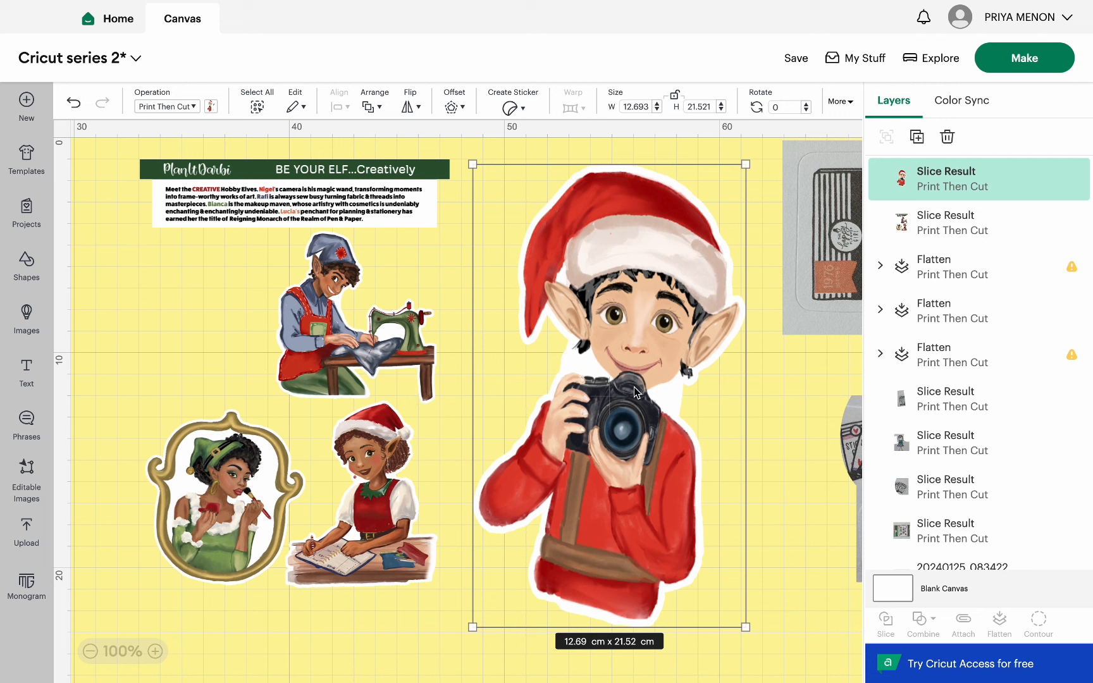
drag(745, 626, 788, 645)
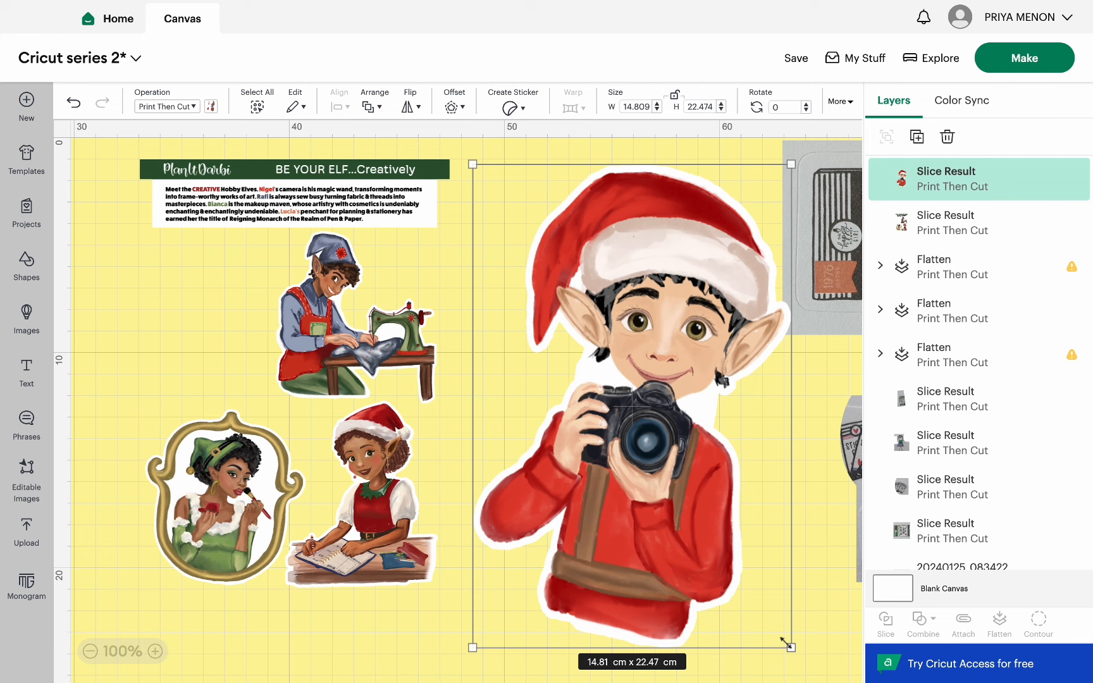
mouse_move(743, 612)
mouse_down()
mouse_move(694, 607)
mouse_move(723, 612)
mouse_up()
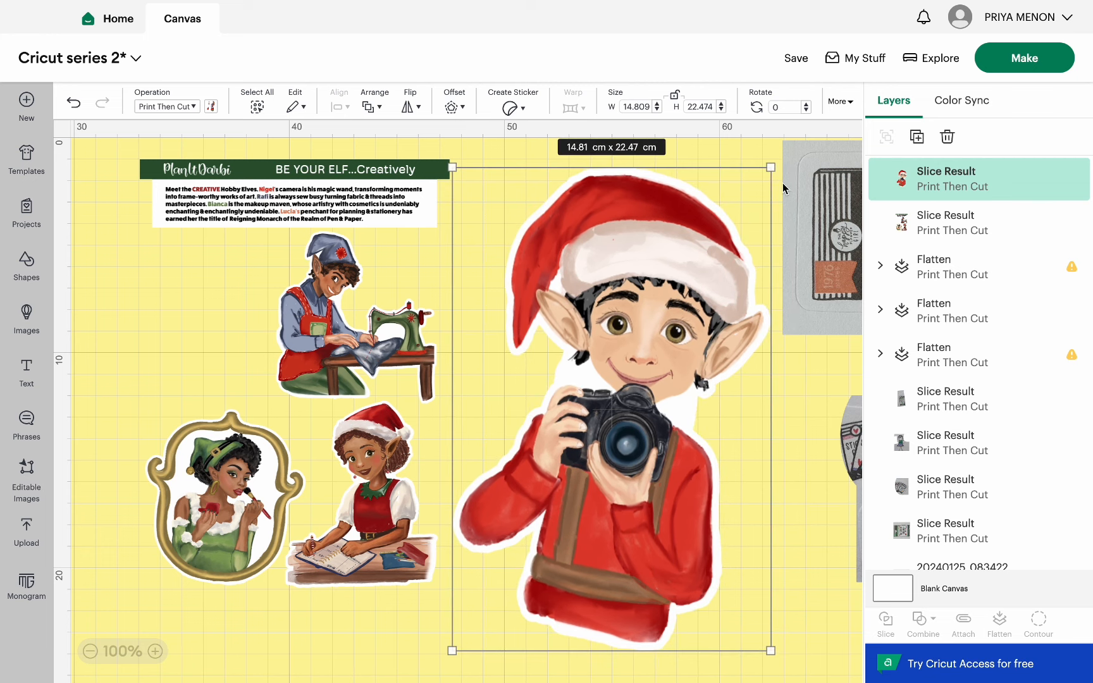
drag(771, 167, 748, 257)
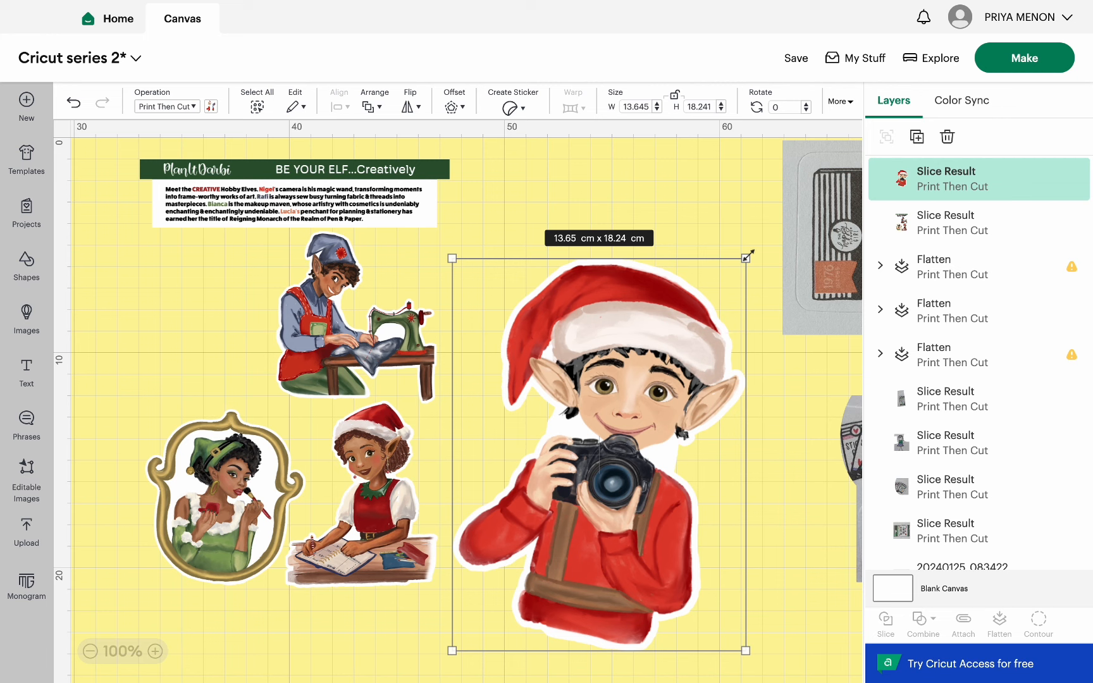
drag(747, 257, 770, 188)
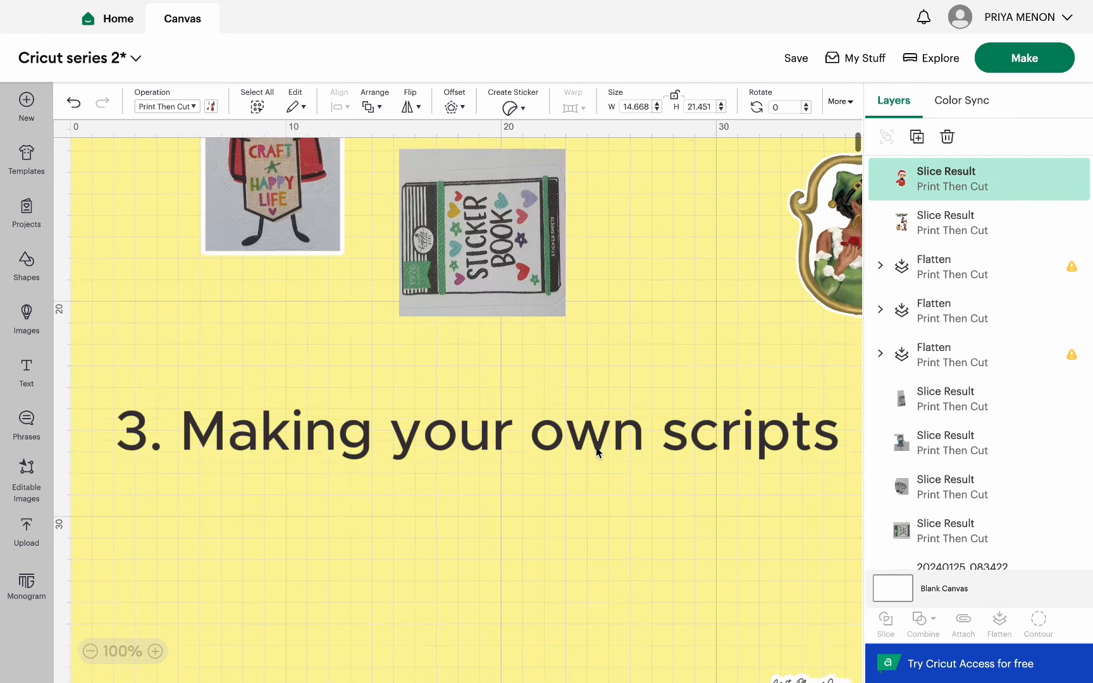
Move the "Crafty Planner Queen" butterfly sticker sheet slightly away from the empty canvas area and deselect it.
scroll(598, 452, down, 5)
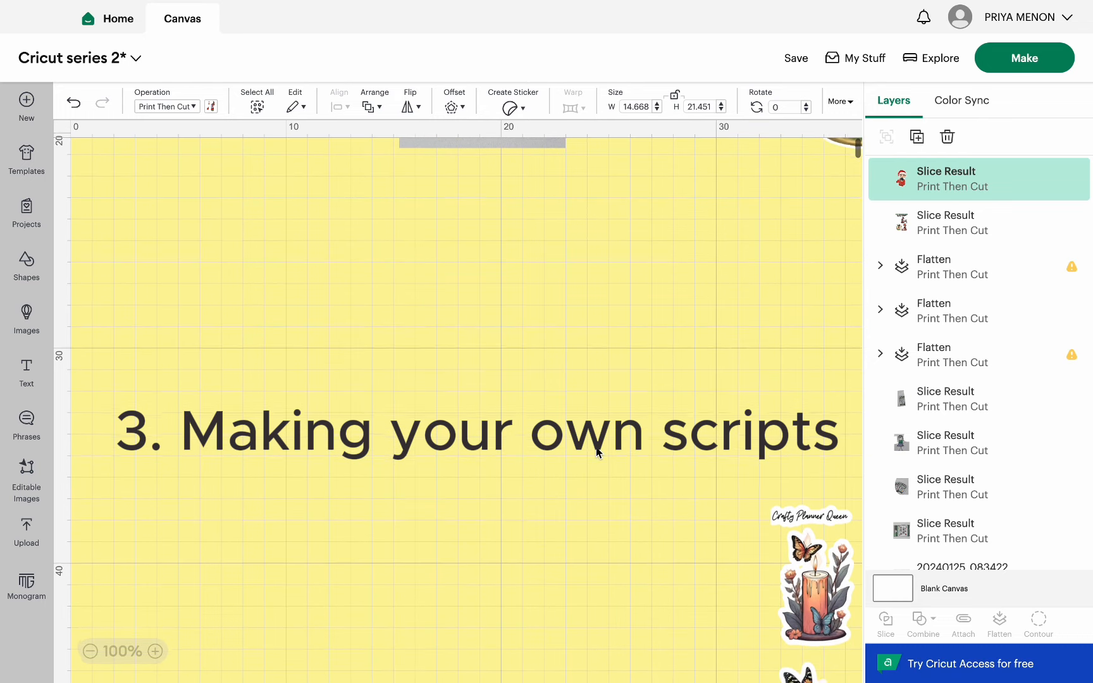
drag(829, 635, 885, 652)
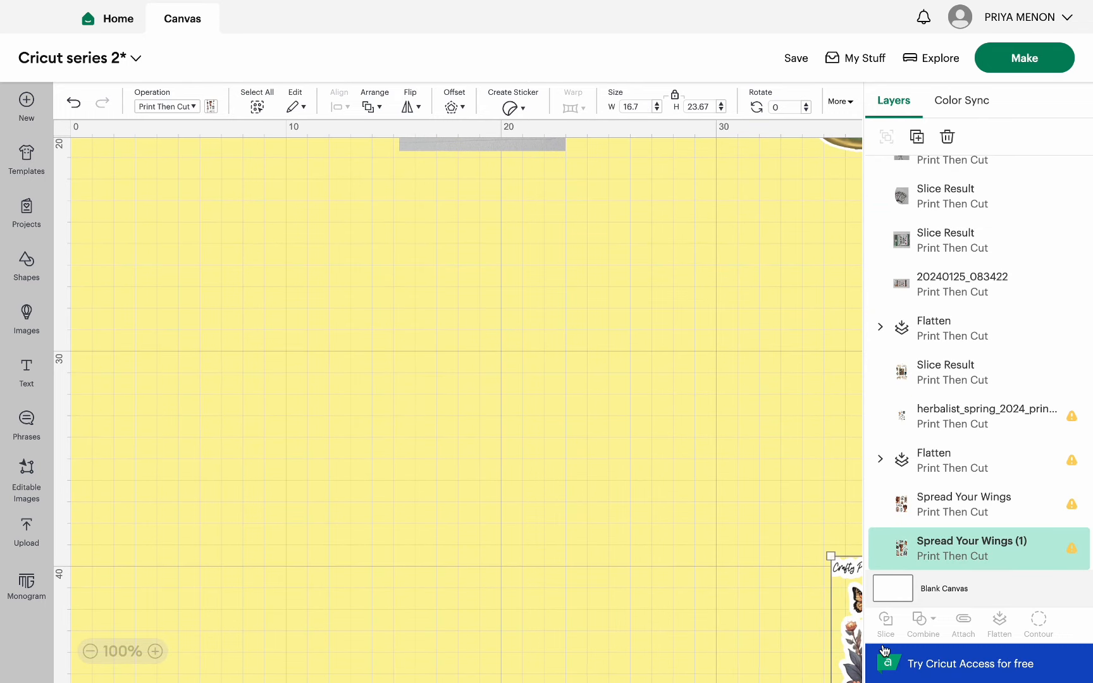
click(662, 455)
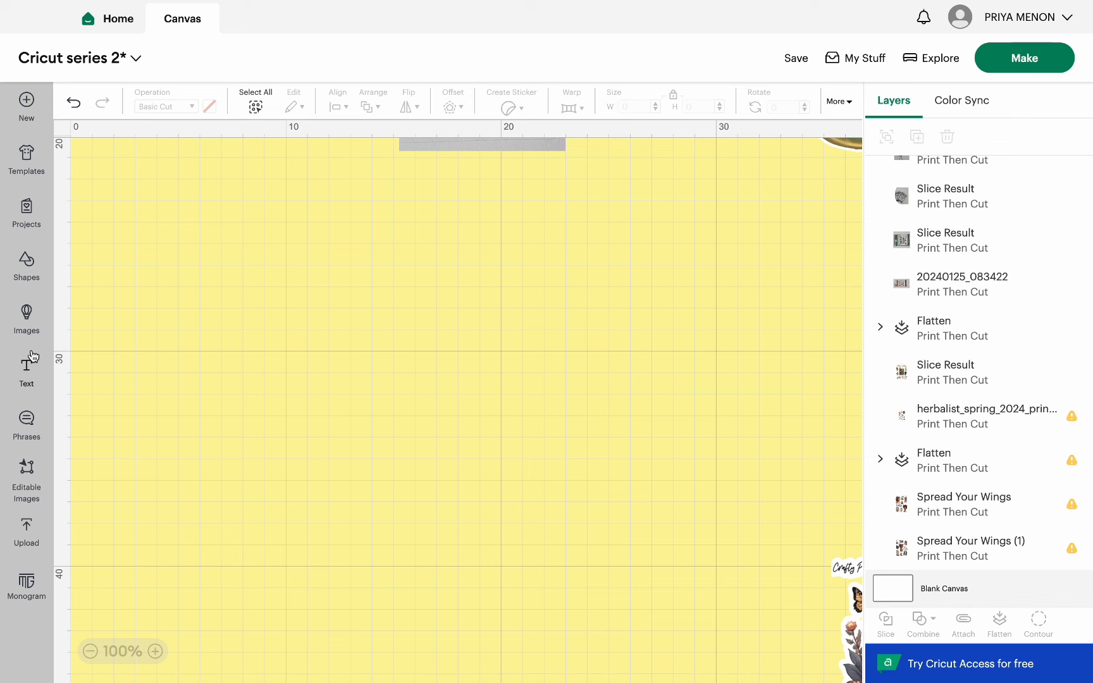
Add a text object in the empty canvas area and set its operation to Print Then Cut.
click(19, 372)
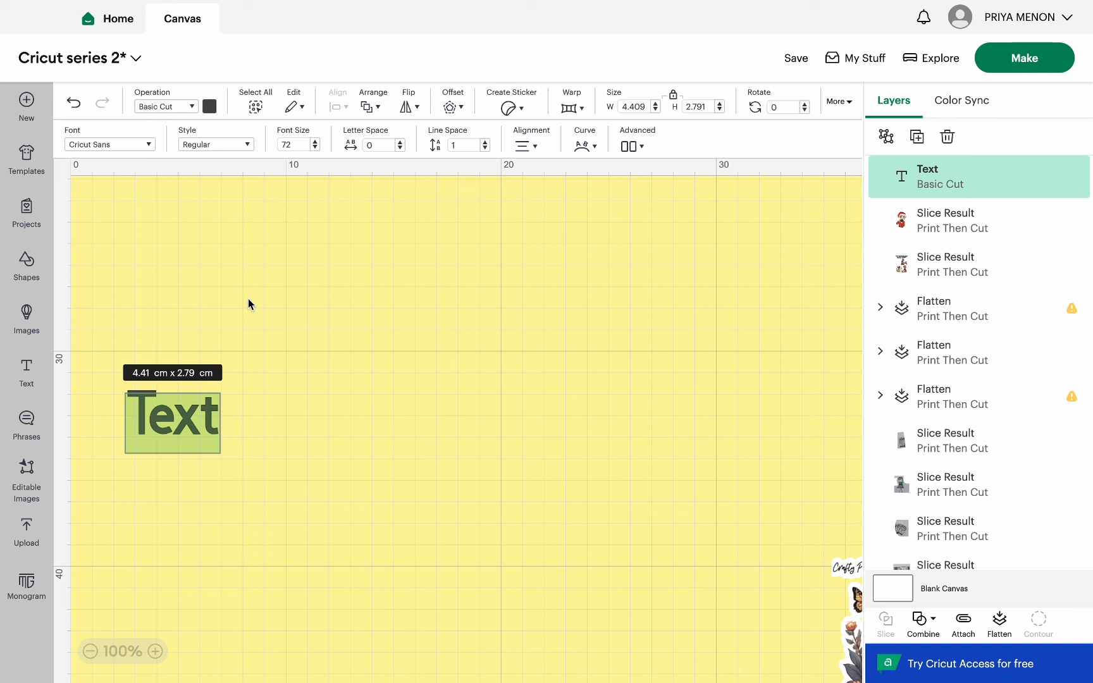
click(188, 107)
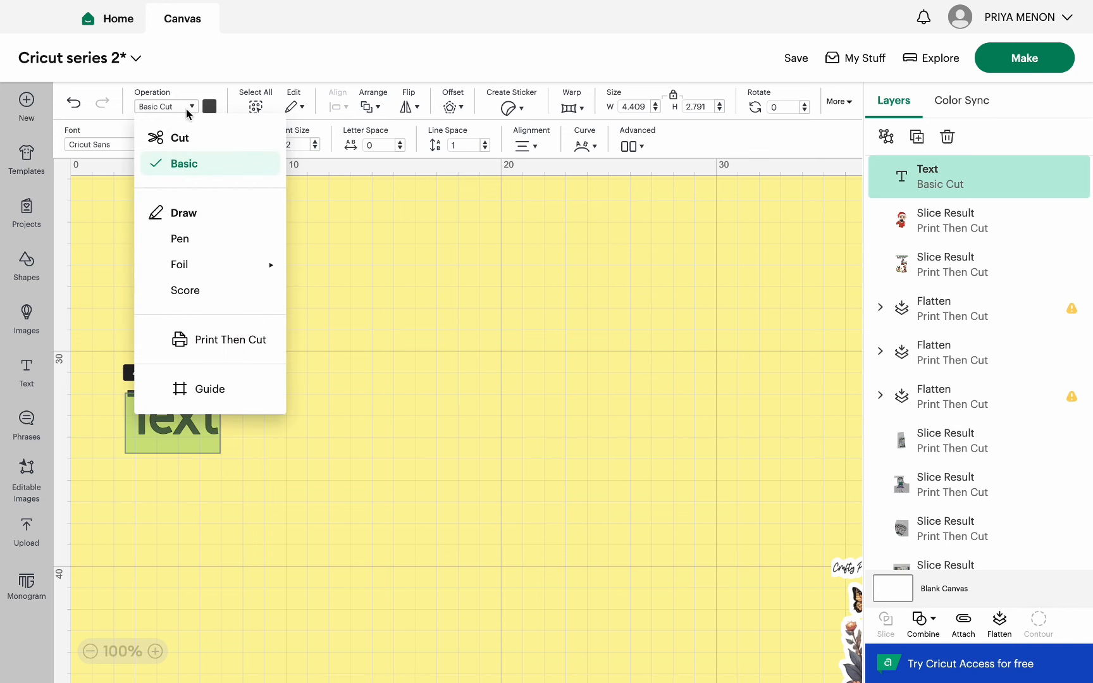
click(212, 350)
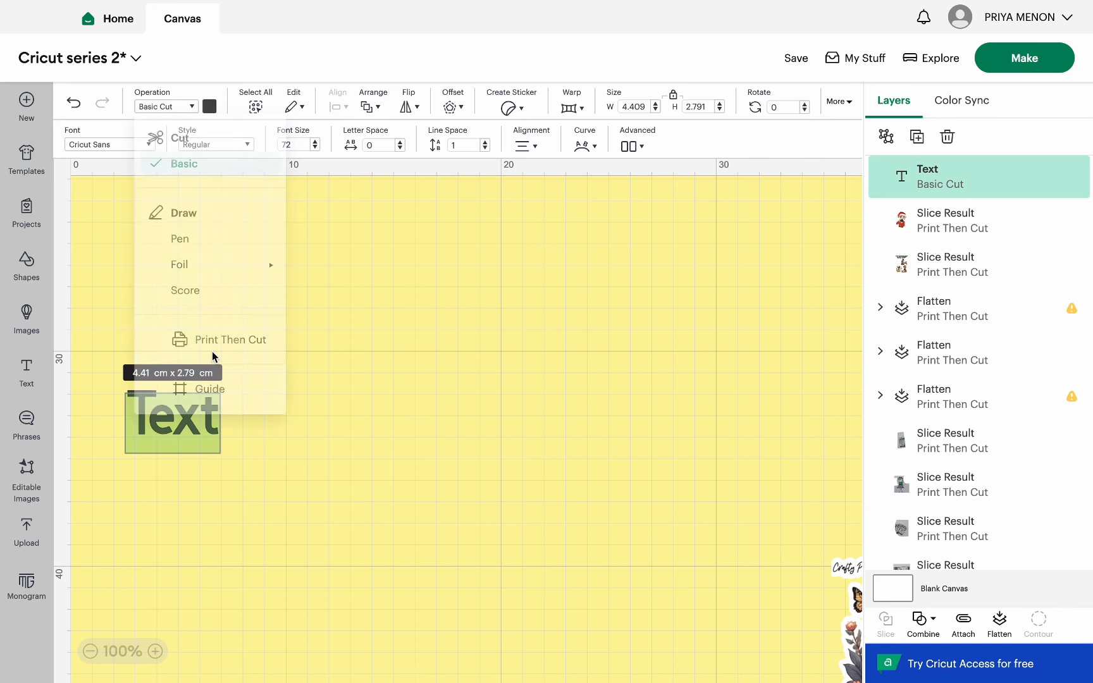
Set the text object's operation to Print Then Cut and change its wording to "Priorities".
click(162, 107)
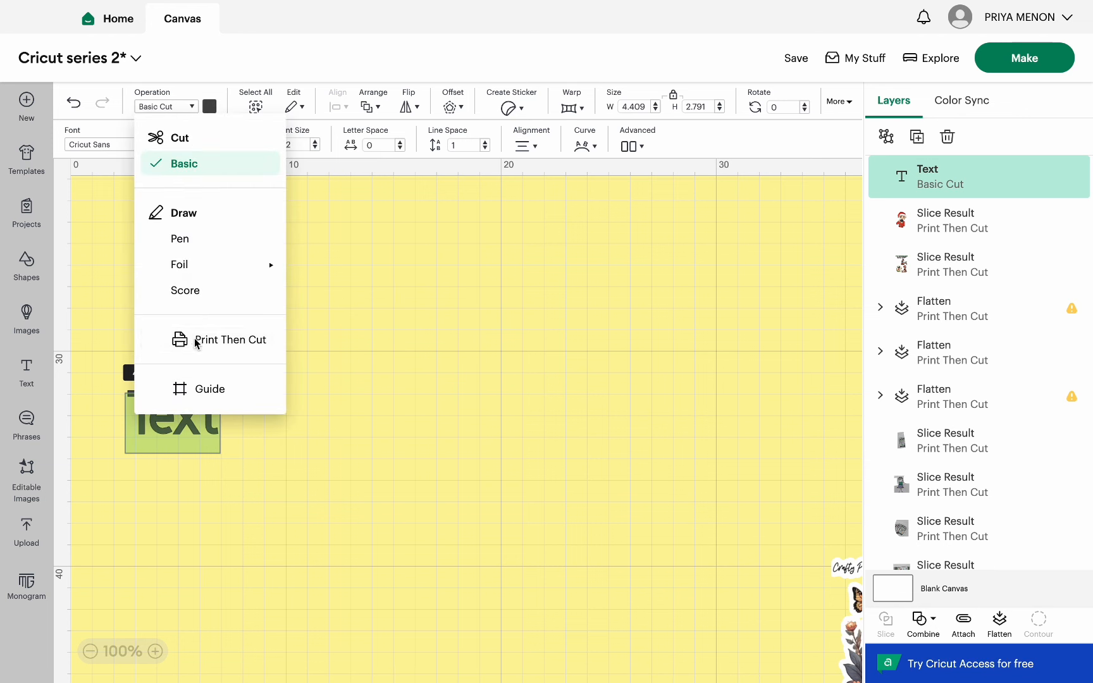
click(195, 343)
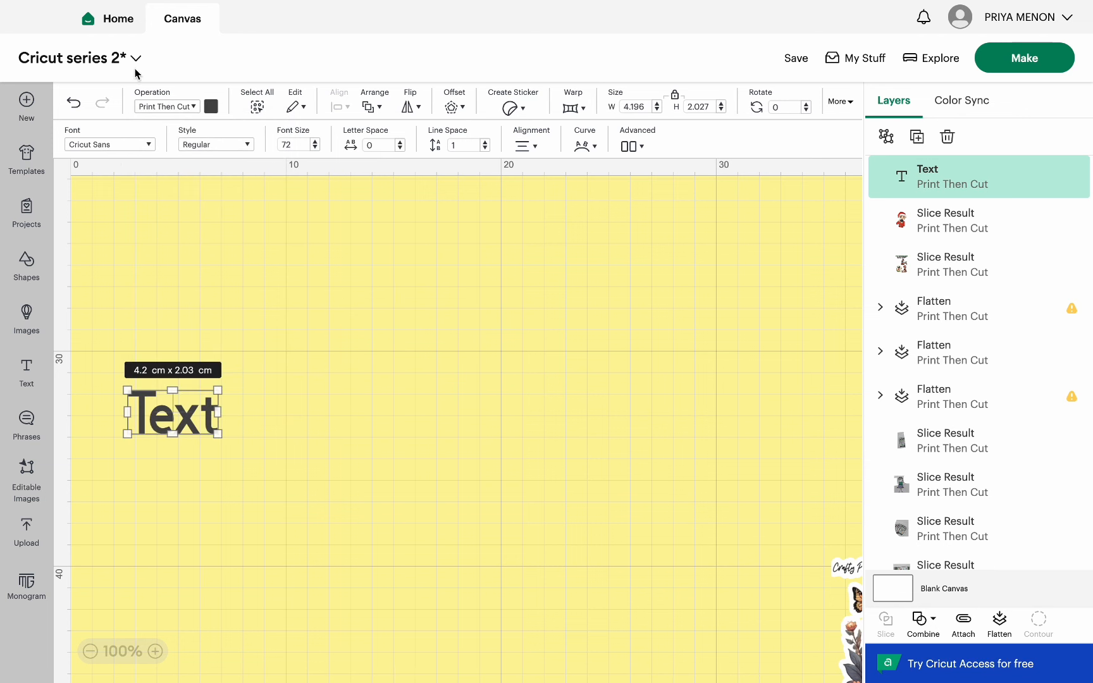
double_click(199, 417)
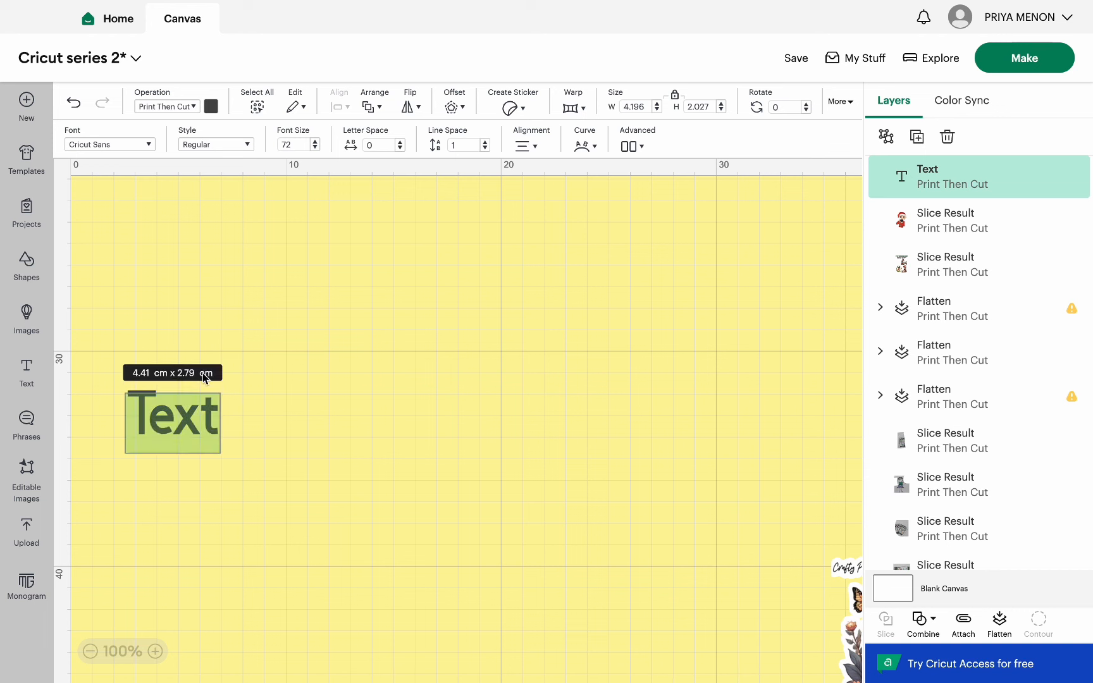
text(Prio)
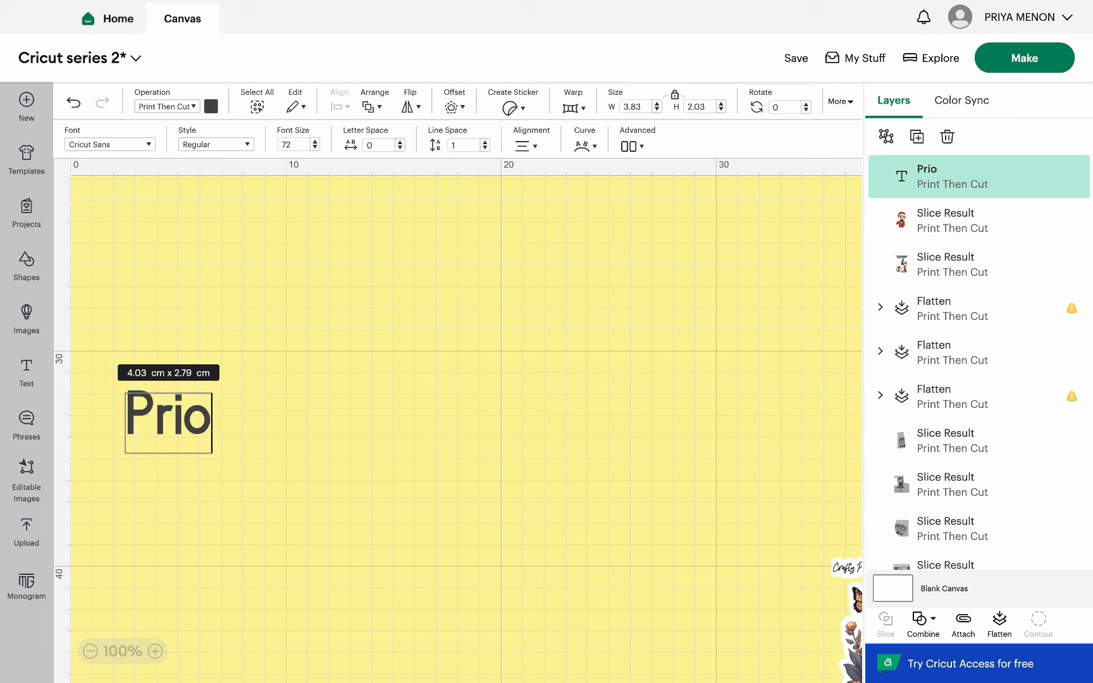
text(rities)
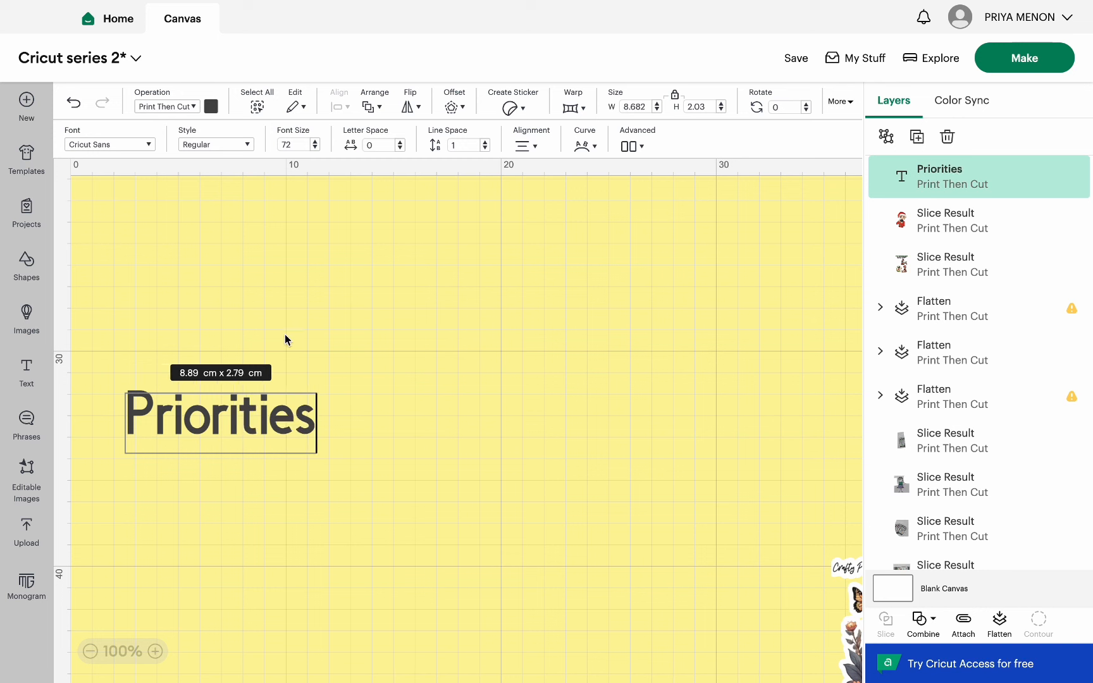
Browse the Cricut, system and bookmarked font collections for a font to use on the "Priorities" text.
click(86, 147)
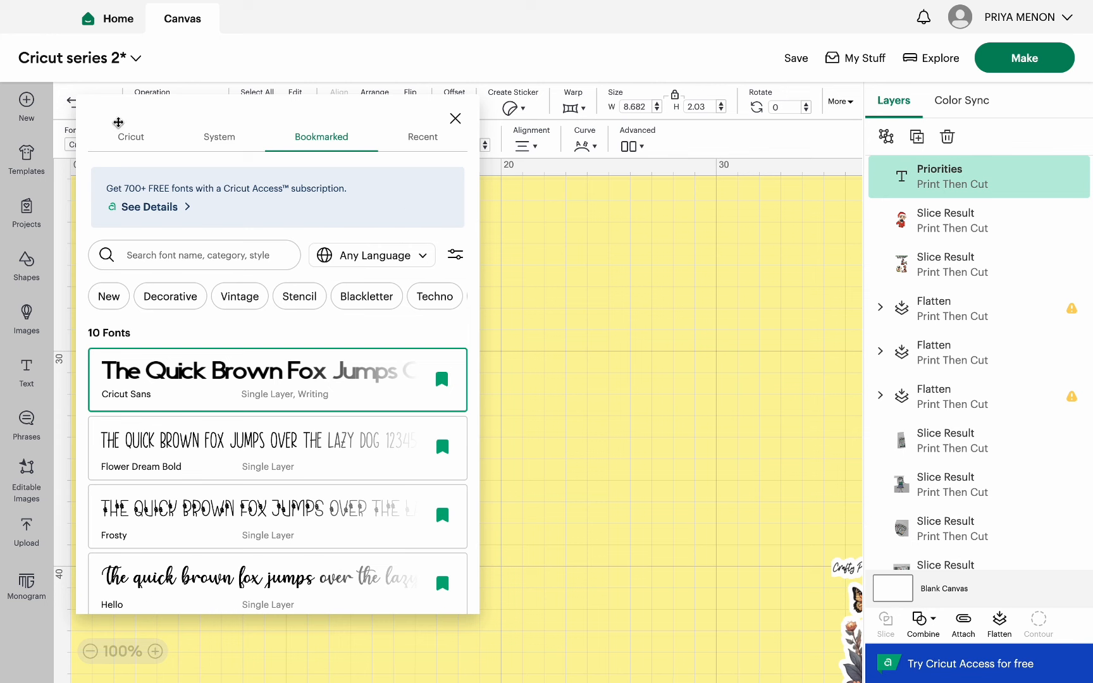
click(131, 143)
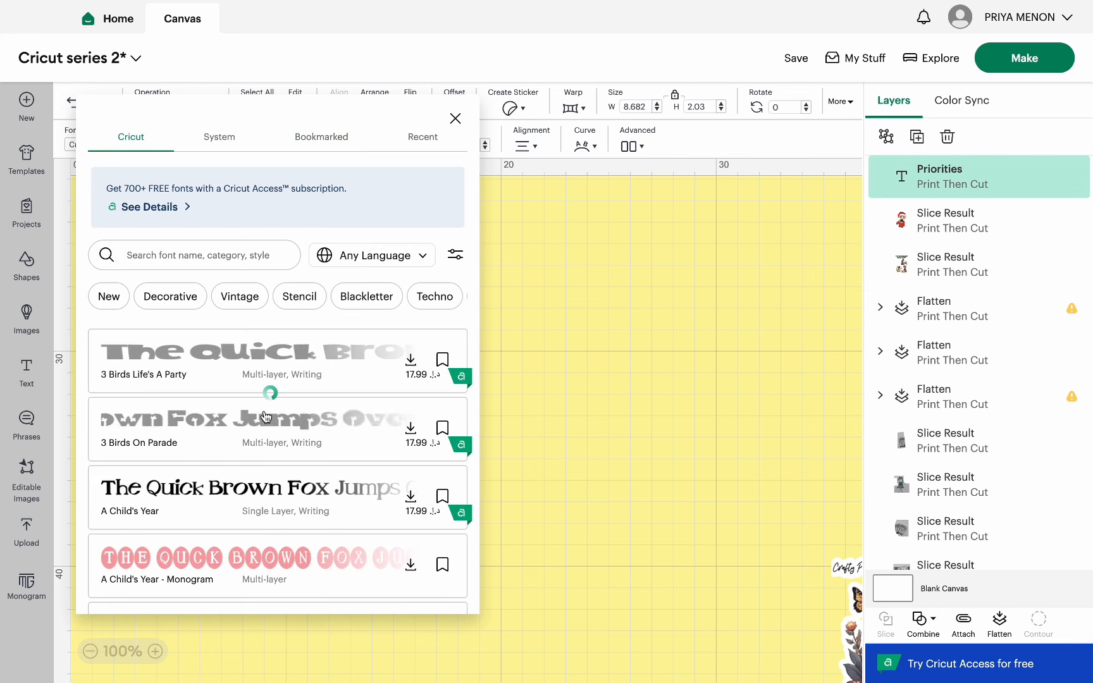
scroll(266, 418, down, 1)
scroll(266, 417, down, 5)
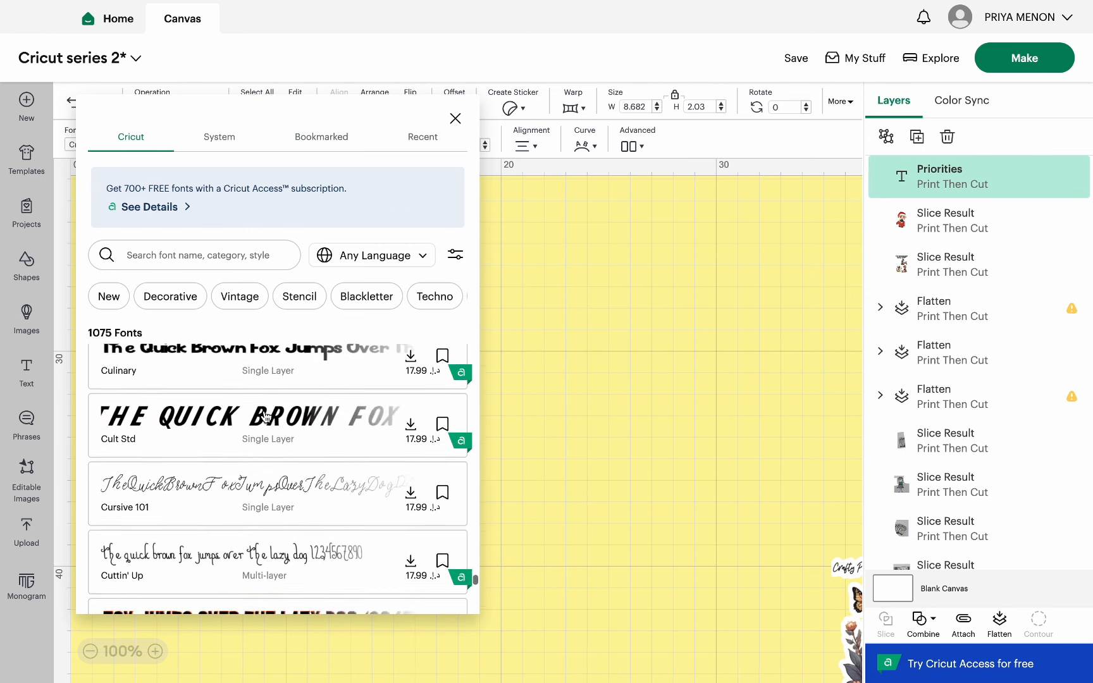
scroll(266, 417, down, 10)
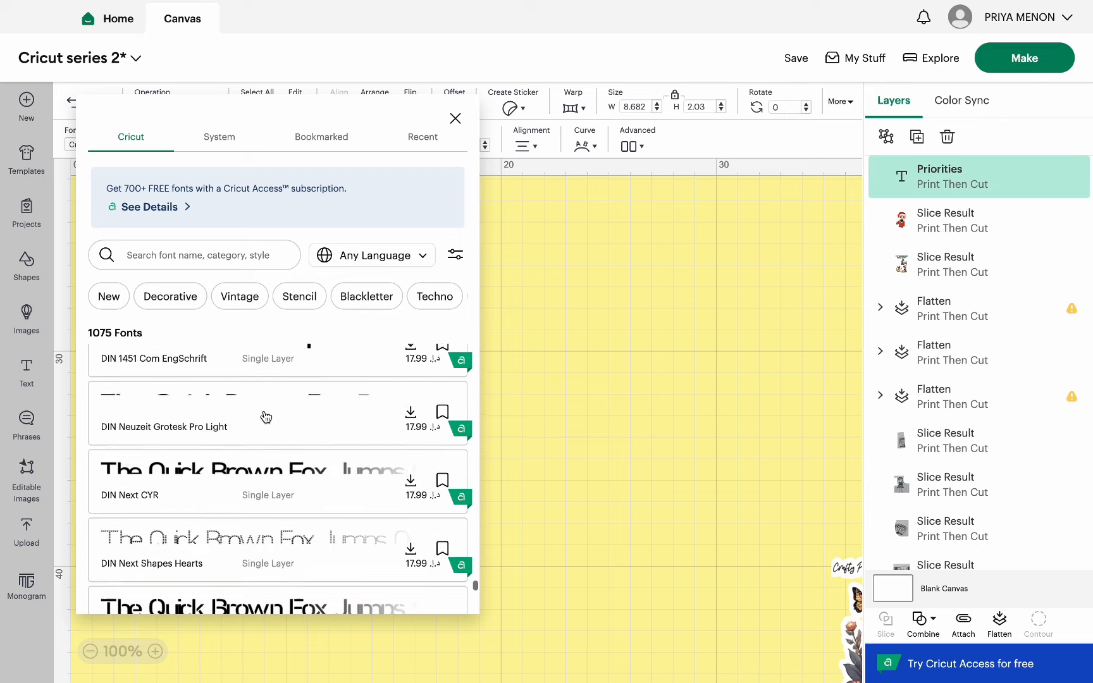
scroll(266, 416, up, 10)
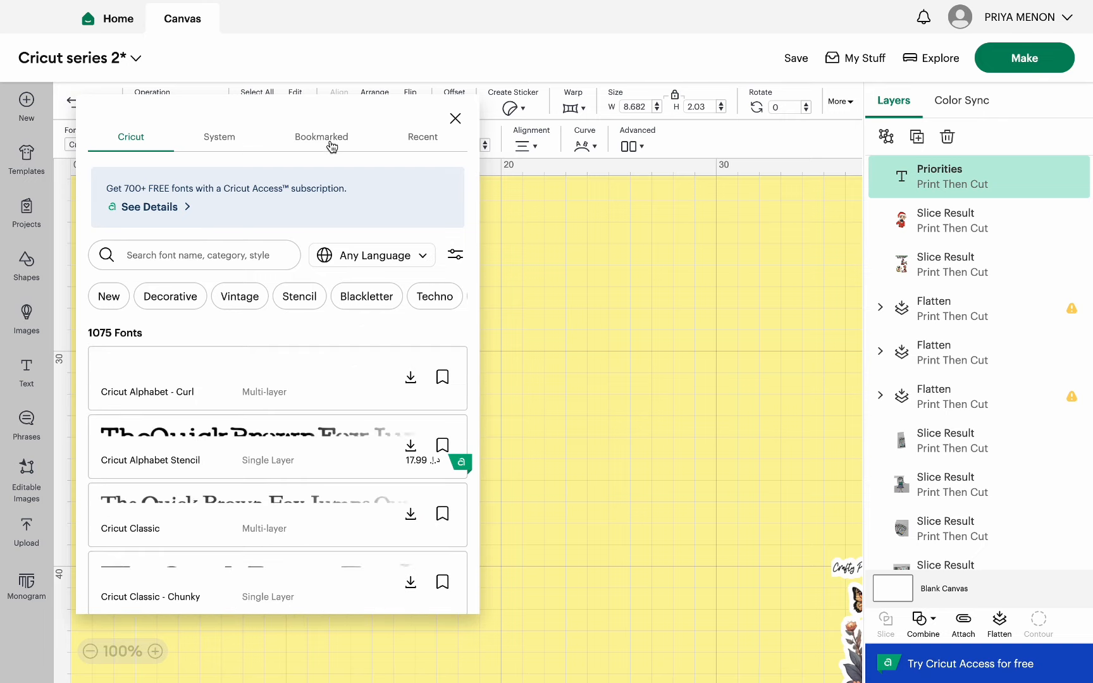
click(242, 139)
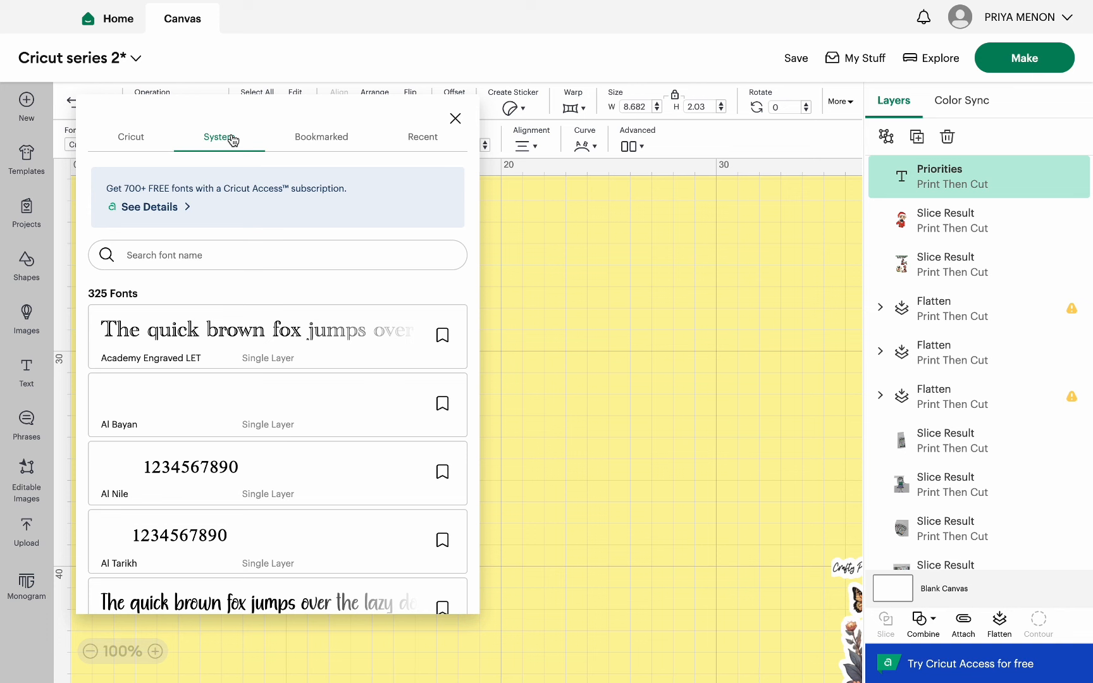
scroll(224, 380, down, 2)
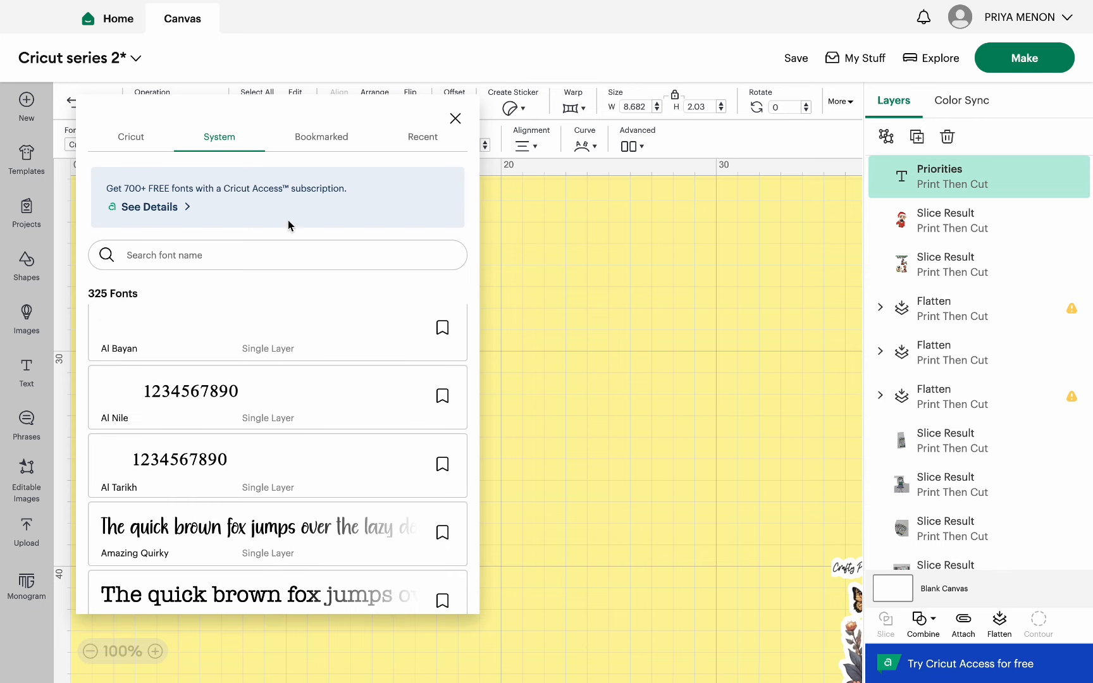
click(321, 137)
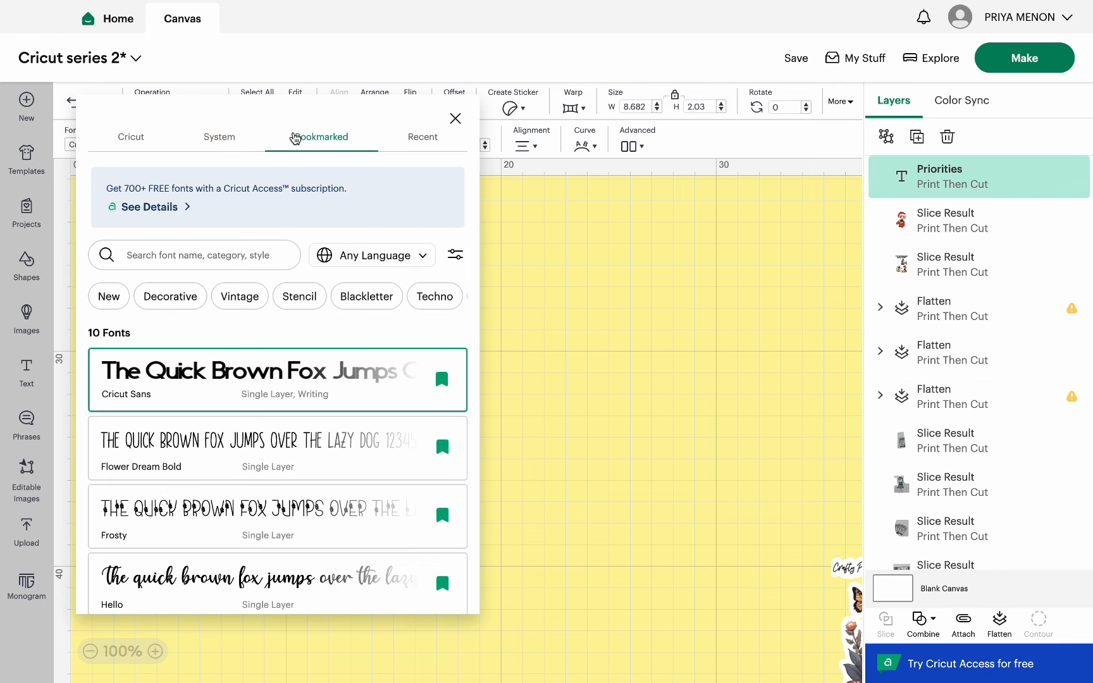
click(248, 140)
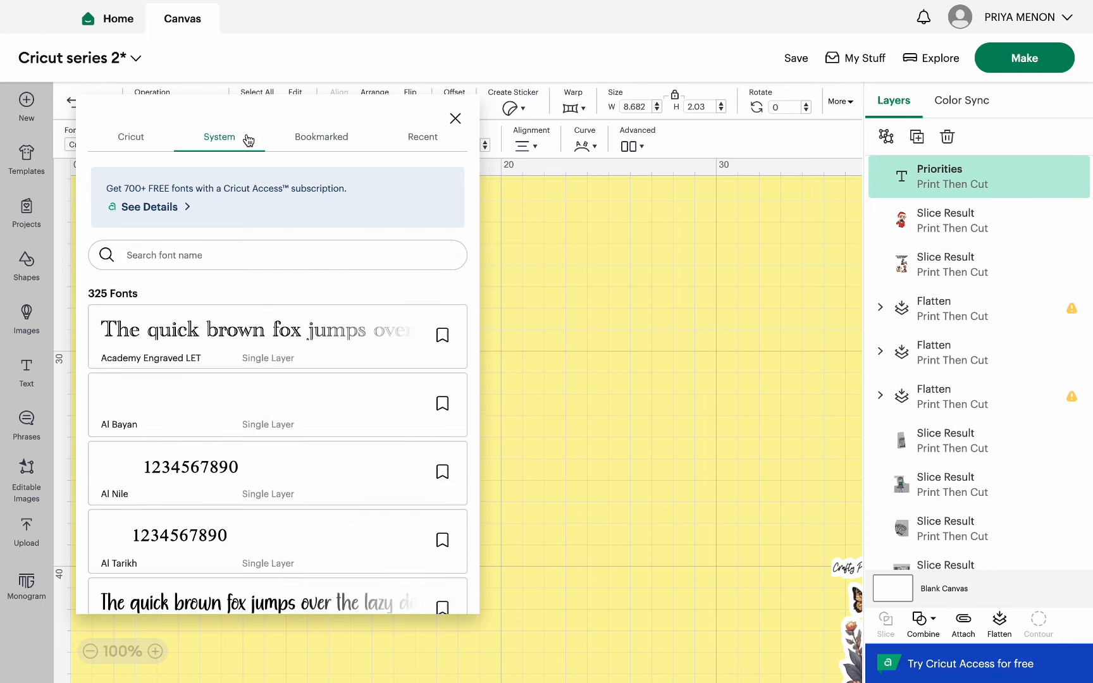
Find the Noteworthy font among the bookmarked fonts, apply it to the "Priorities" text and close the font picker.
click(318, 140)
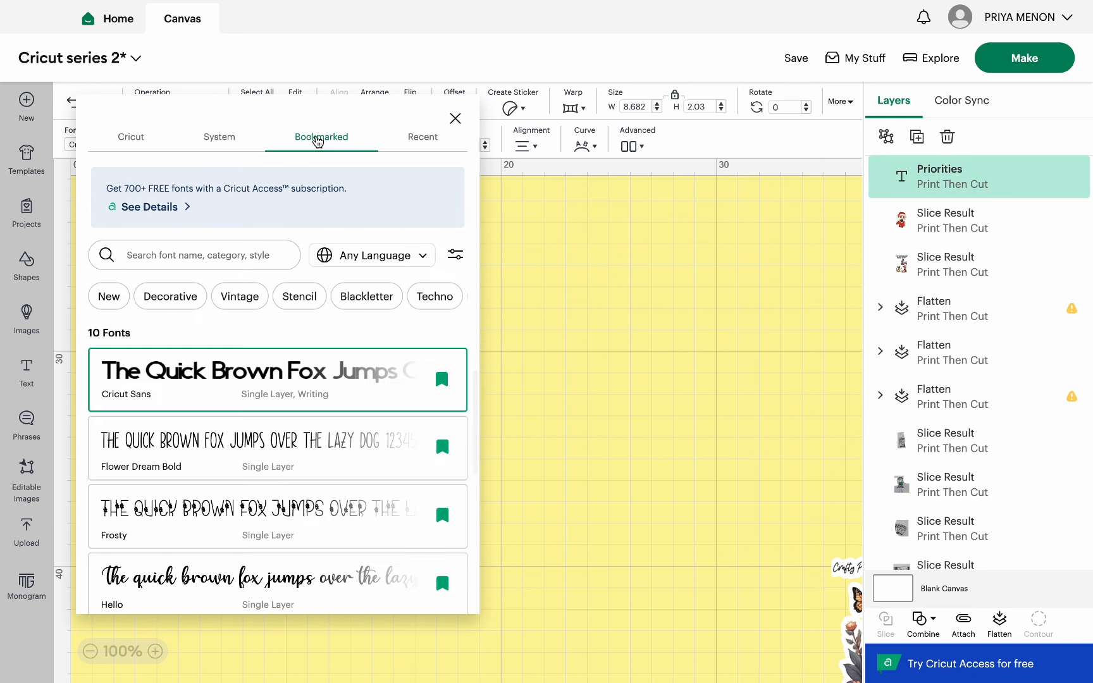
scroll(304, 462, down, 1)
scroll(304, 462, down, 4)
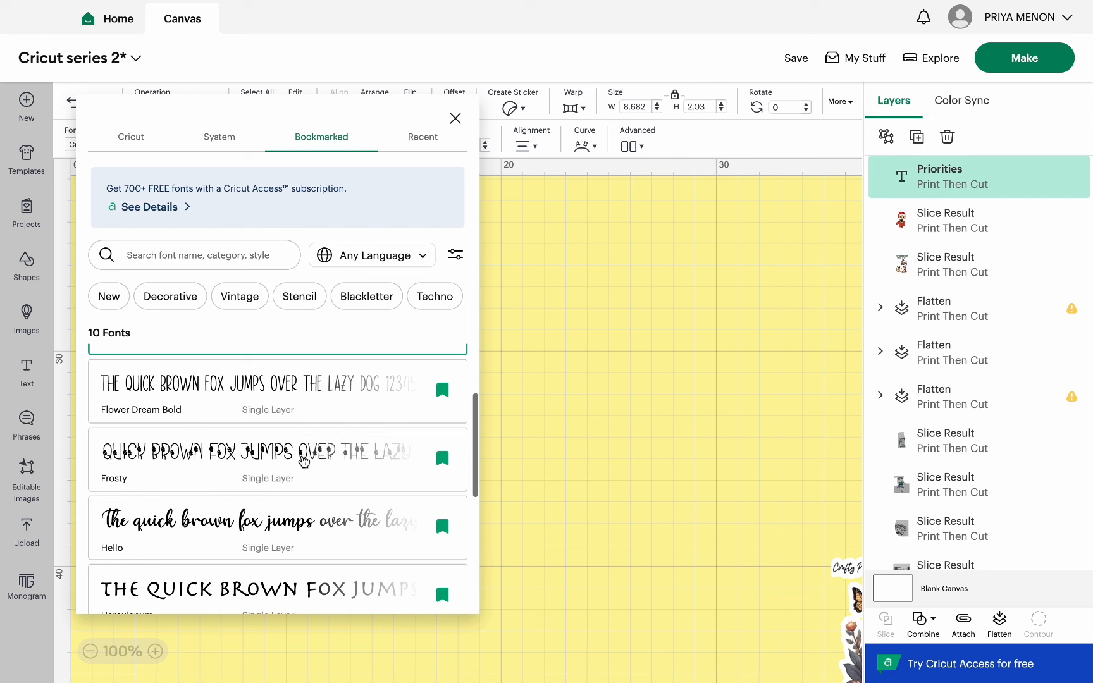
scroll(304, 462, down, 2)
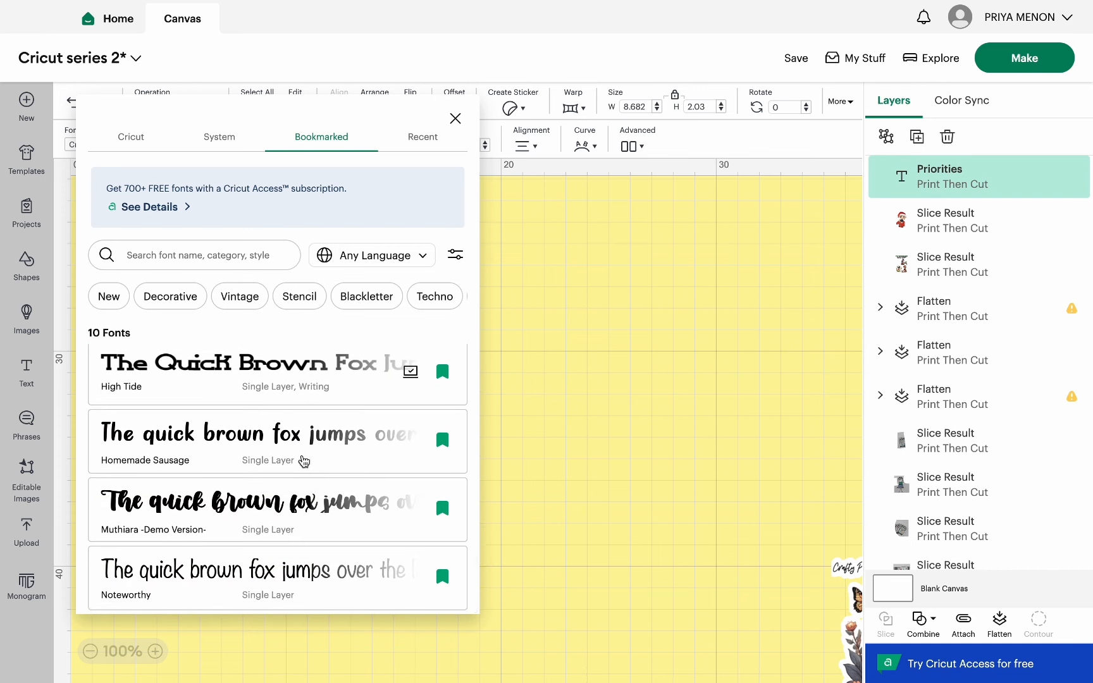
scroll(304, 462, up, 6)
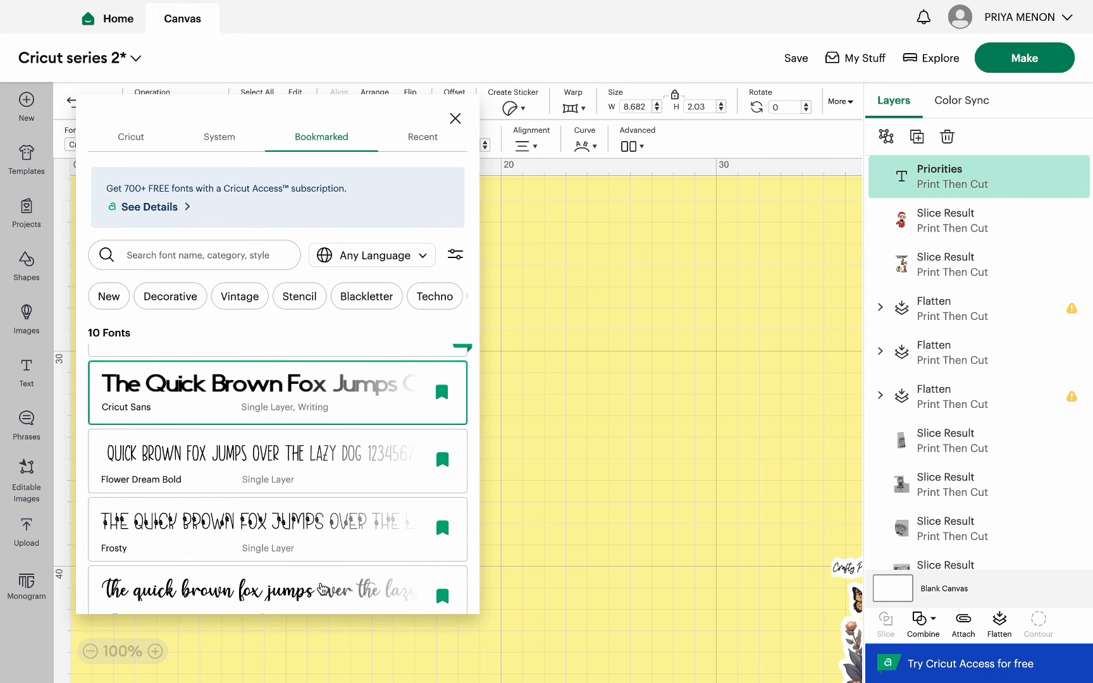
scroll(322, 589, down, 6)
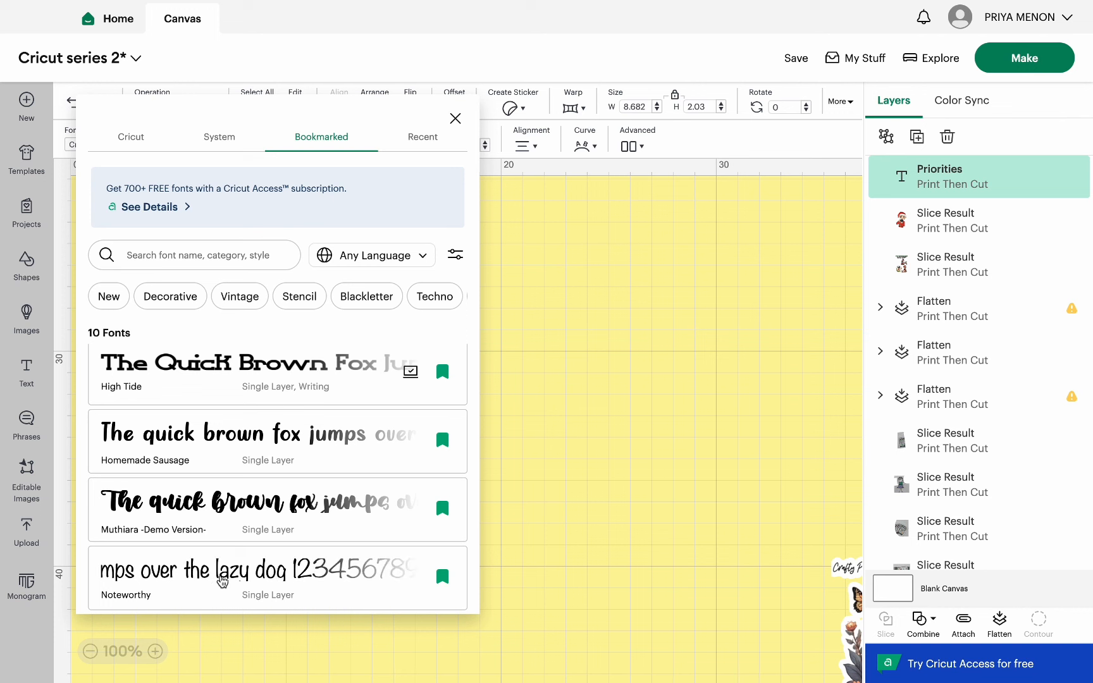
click(223, 581)
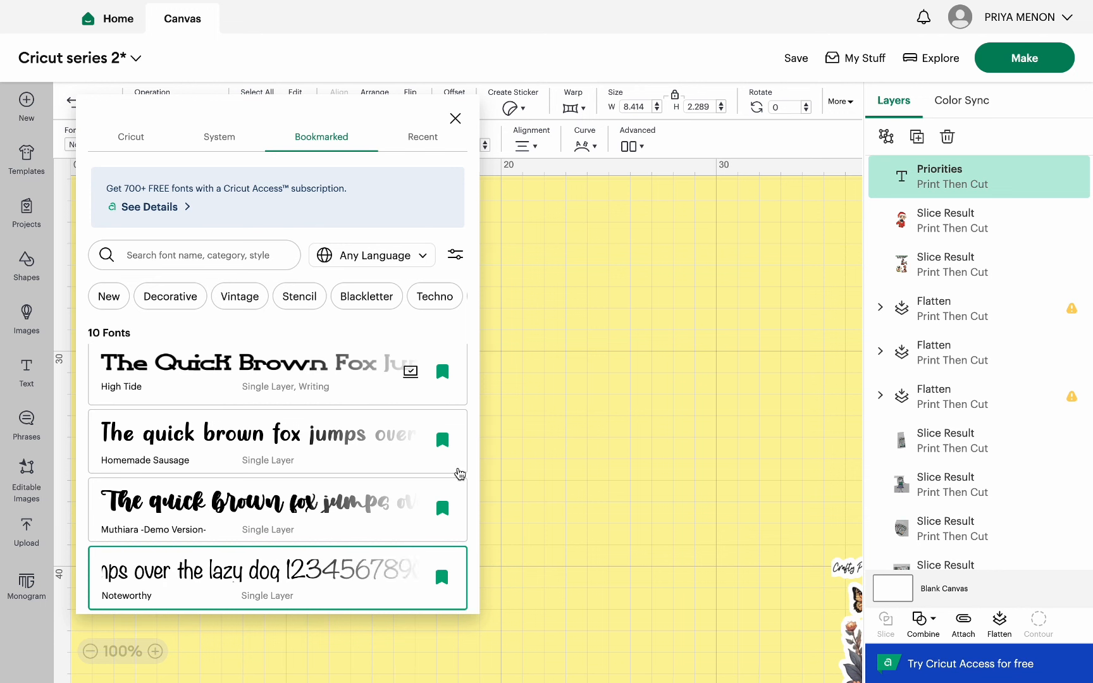
click(560, 455)
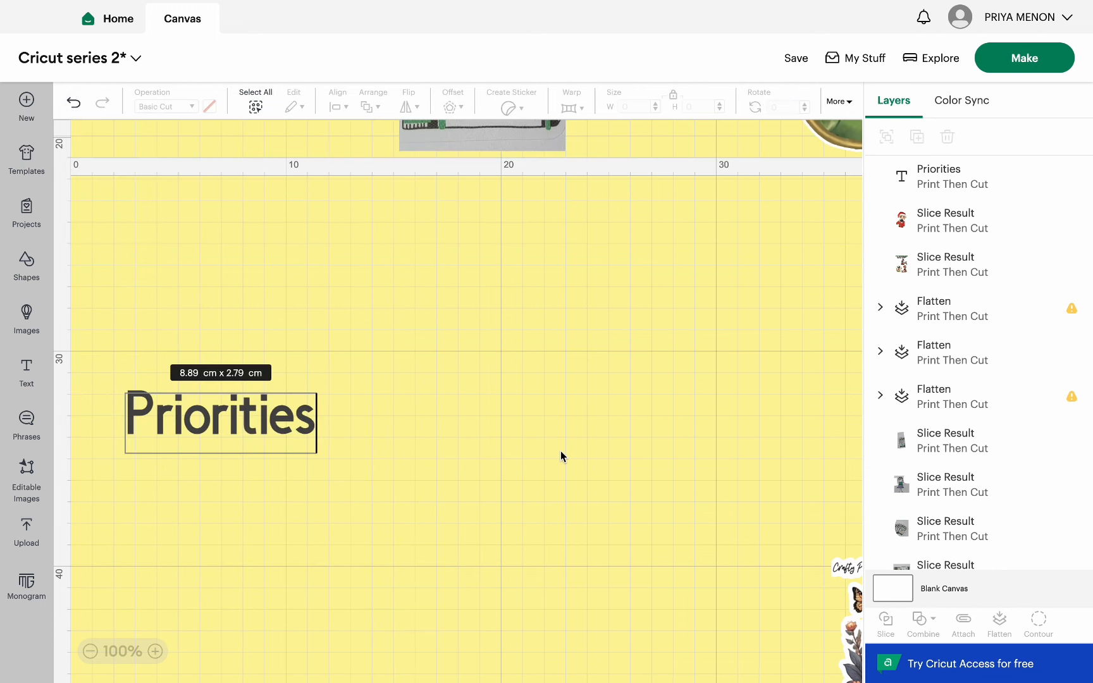
click(242, 451)
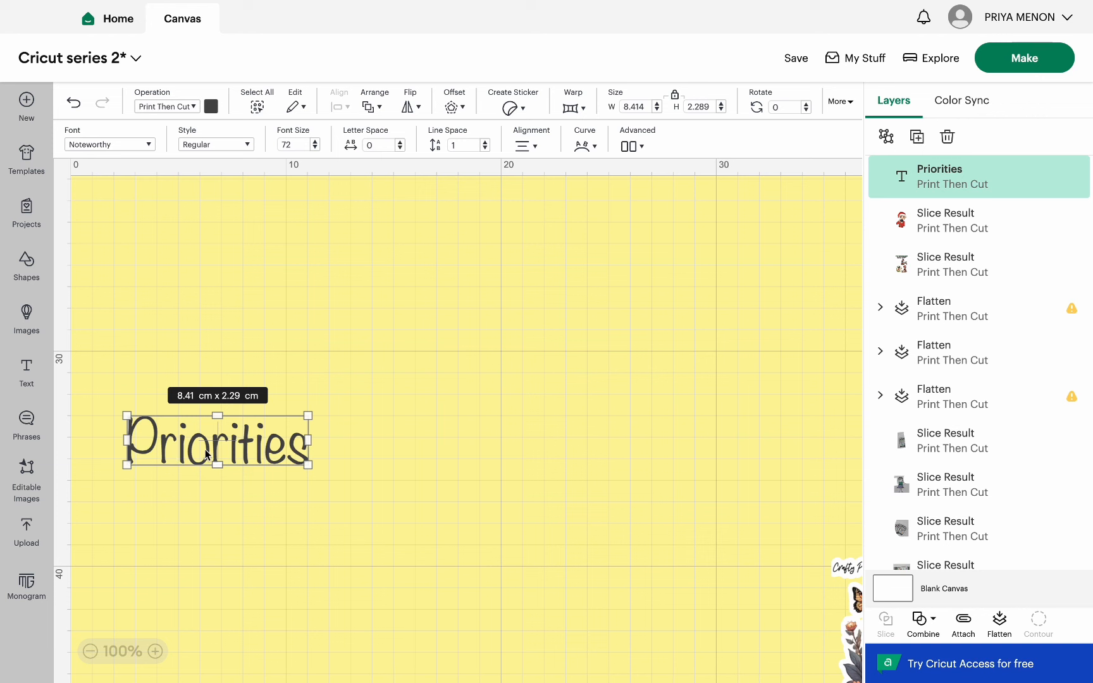
click(454, 107)
click(414, 469)
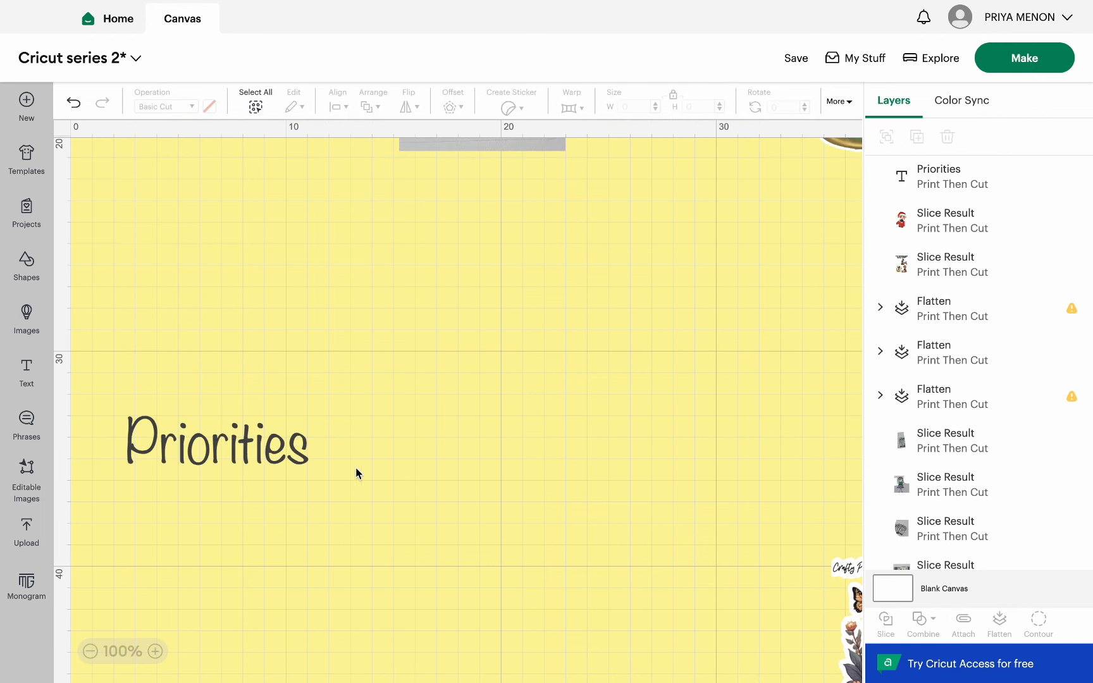
click(272, 448)
click(184, 461)
click(184, 461)
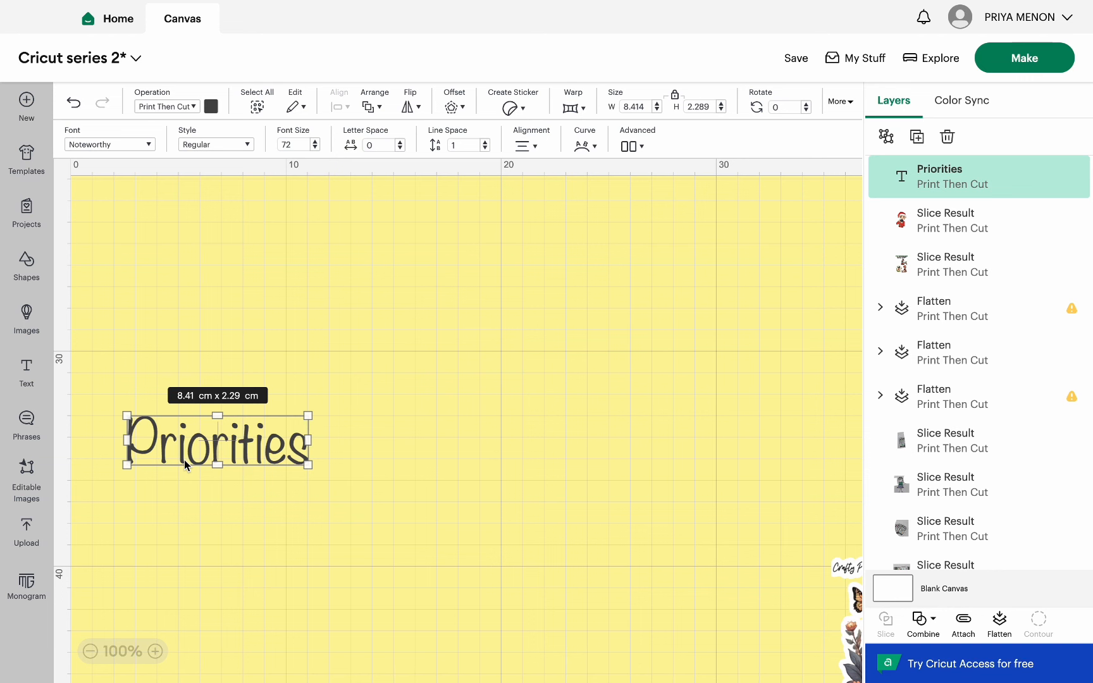
Add a rectangle shape, place it over the start of the "Priorities" text and set its operation to Print Then Cut.
click(33, 274)
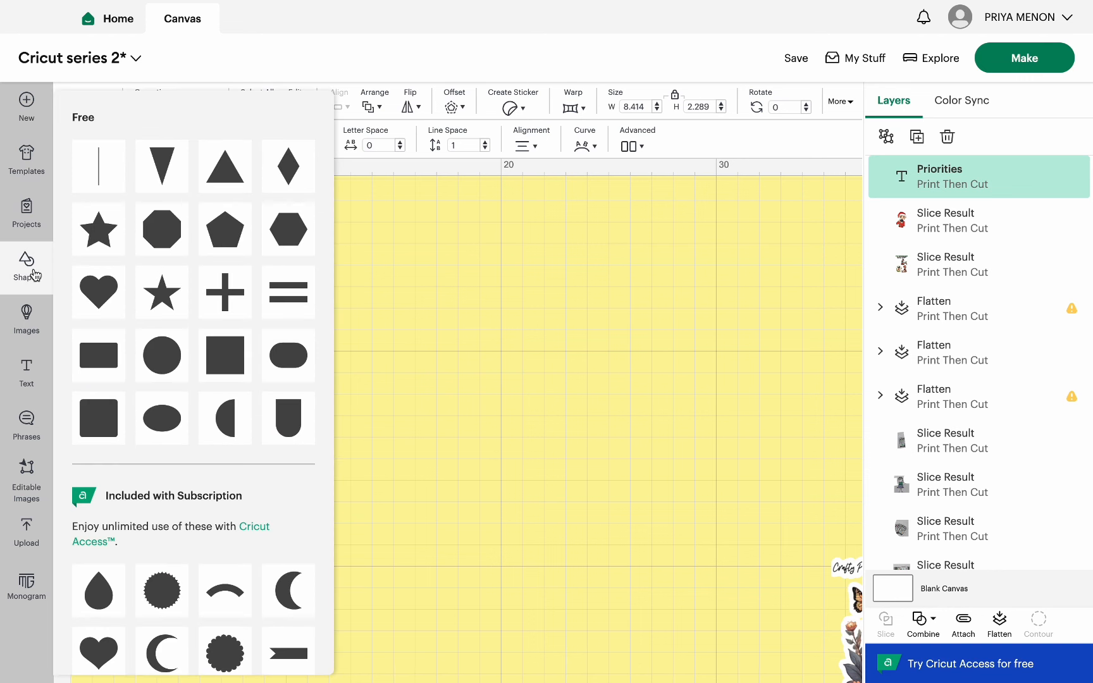
click(101, 340)
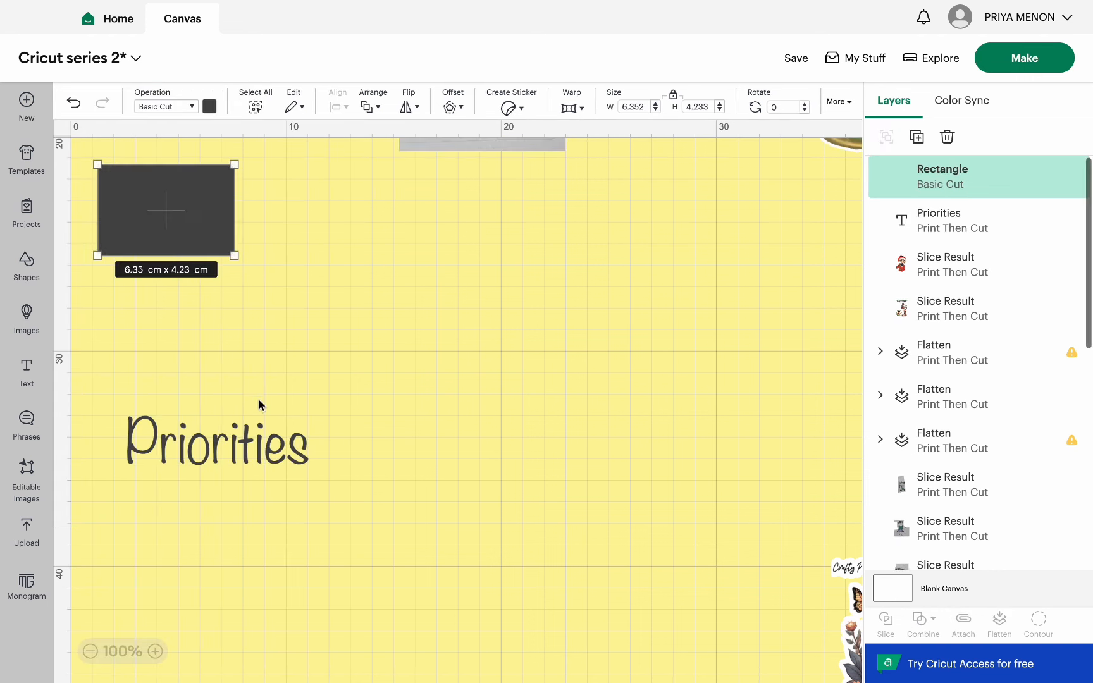
drag(165, 201, 178, 458)
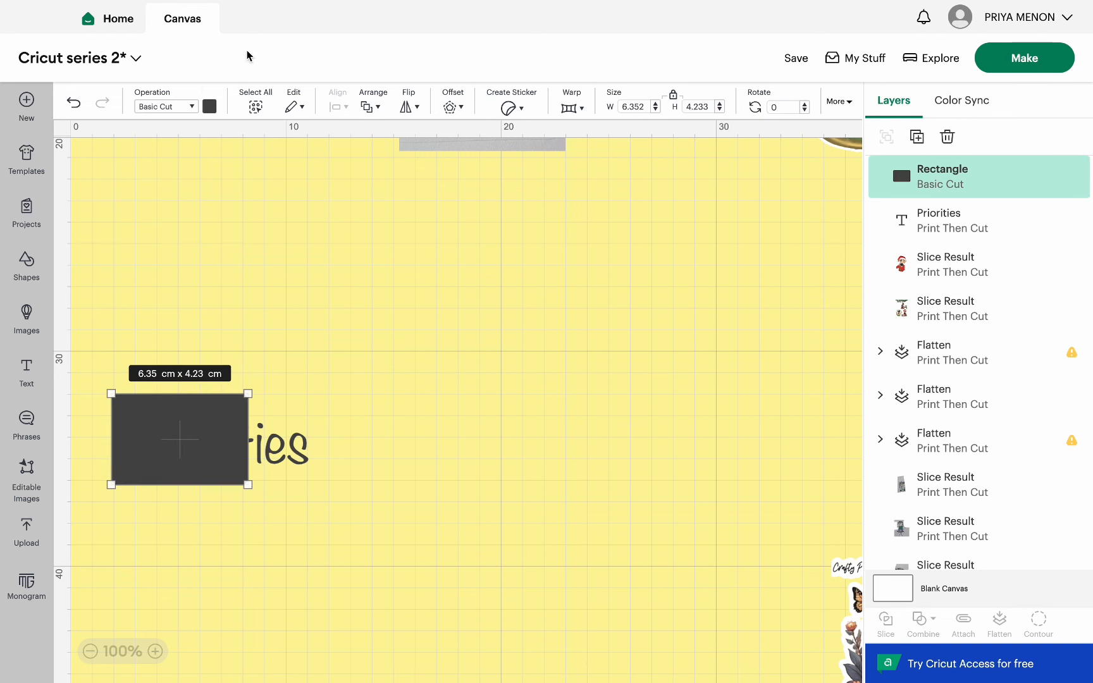
click(178, 109)
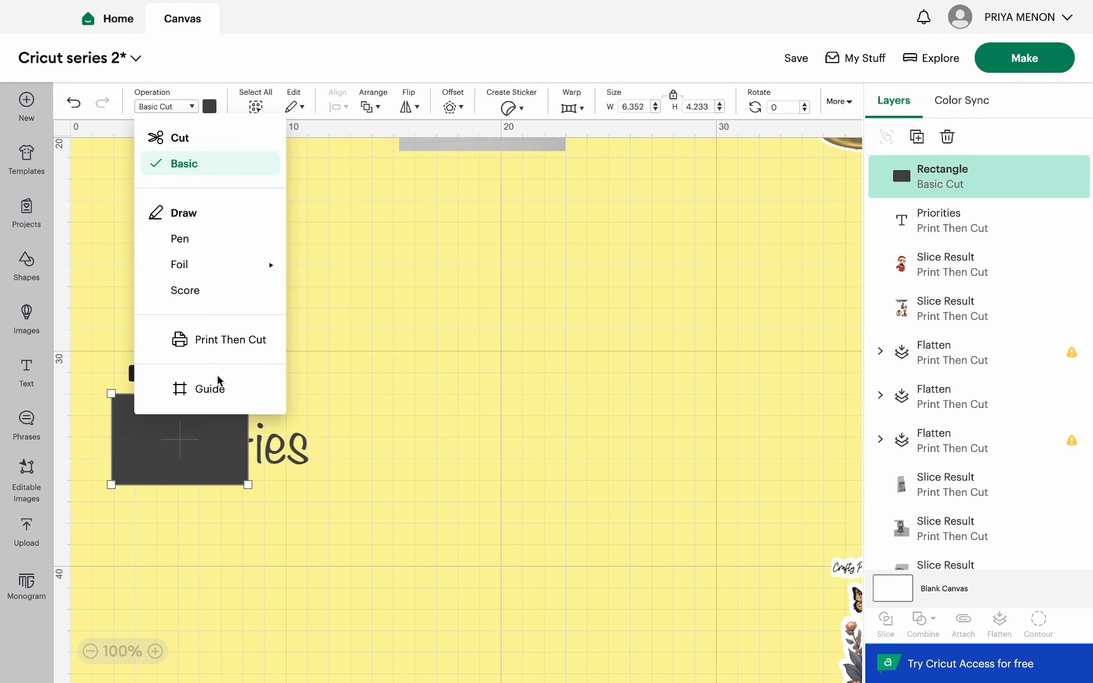
click(216, 337)
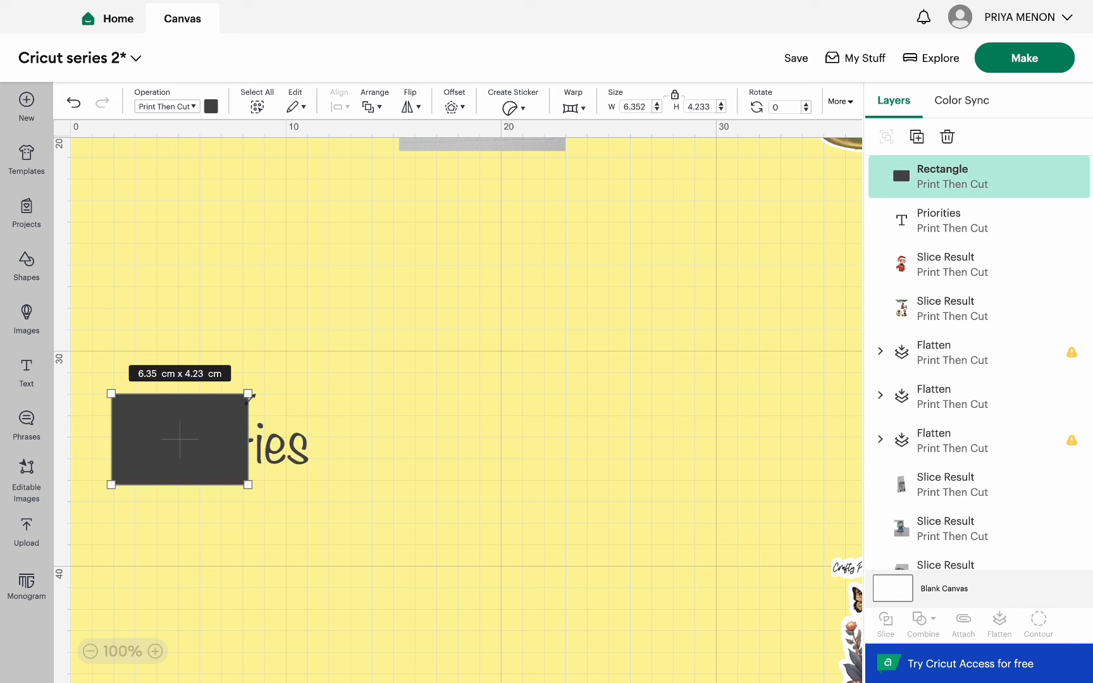
Enlarge the rectangle over the "Priorities" text, unlock its proportions and resize it freely to about 9.91 × 3.75 cm.
drag(248, 397, 327, 385)
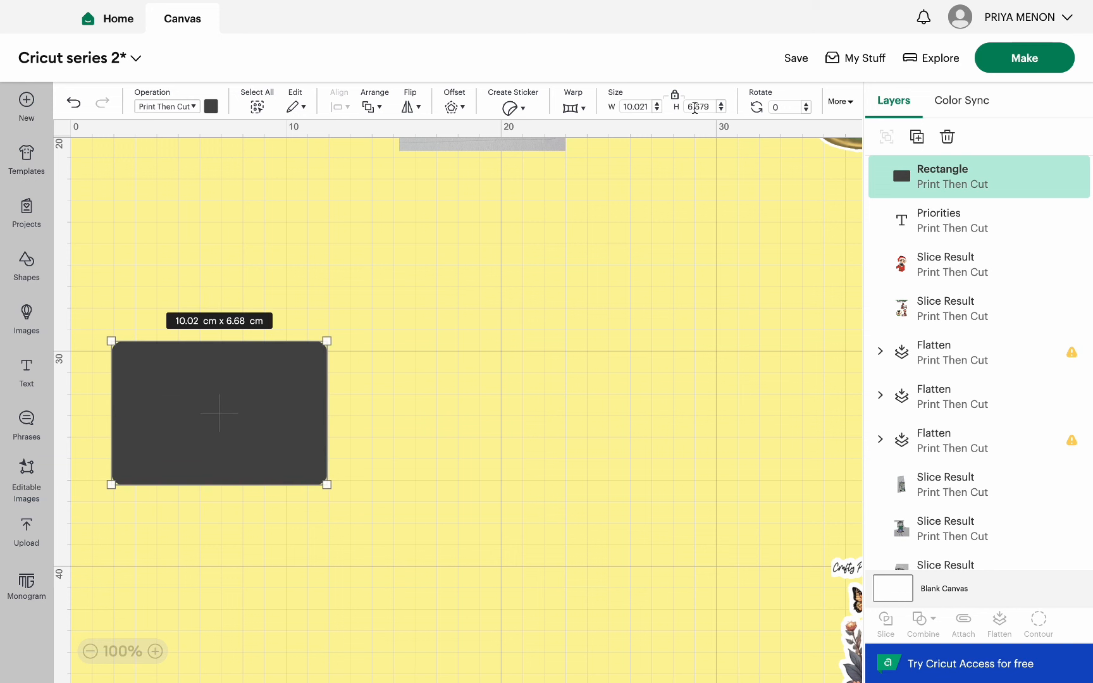
click(675, 95)
drag(327, 341, 325, 404)
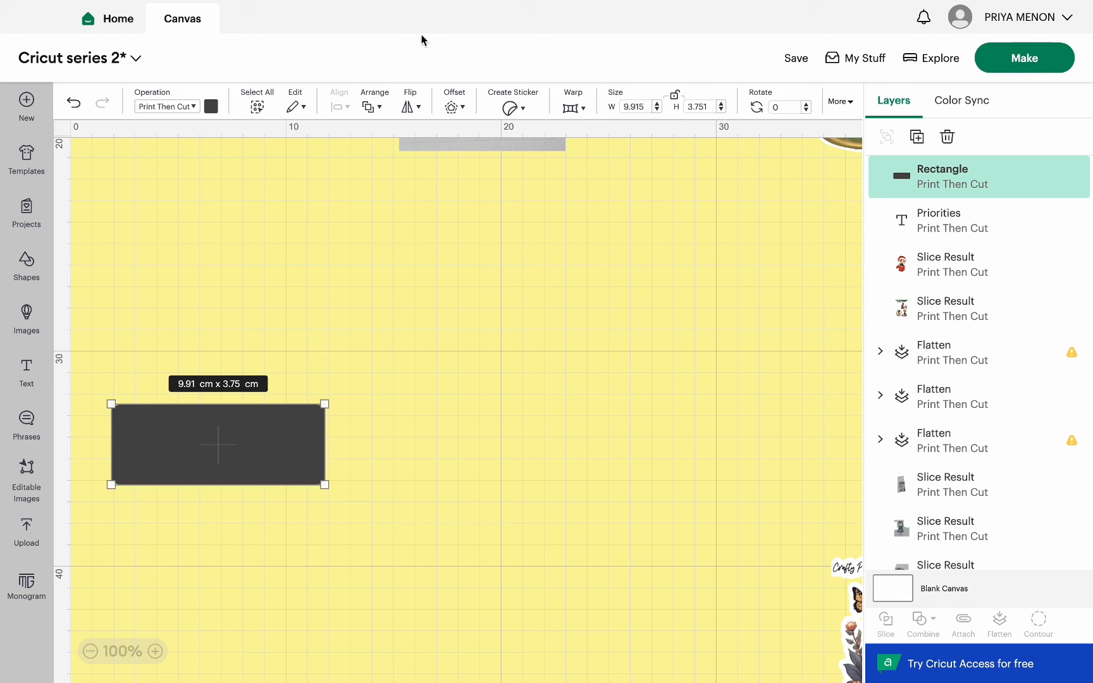
Send the rectangle to the back of the layer stack and bring it to the front again.
click(365, 109)
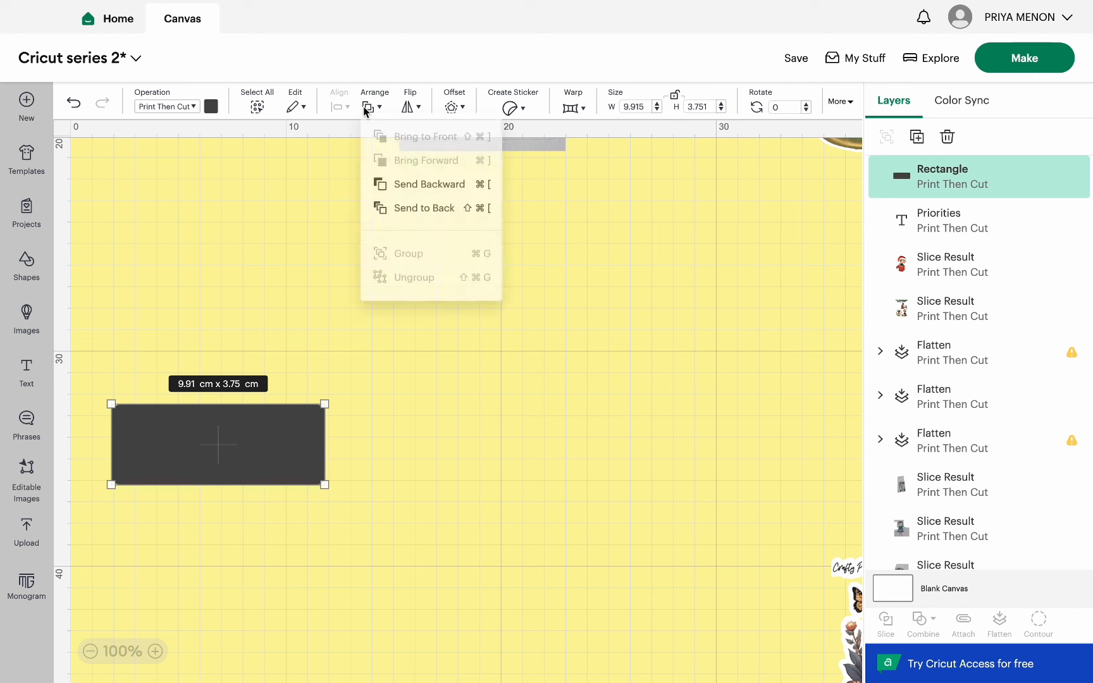
click(438, 214)
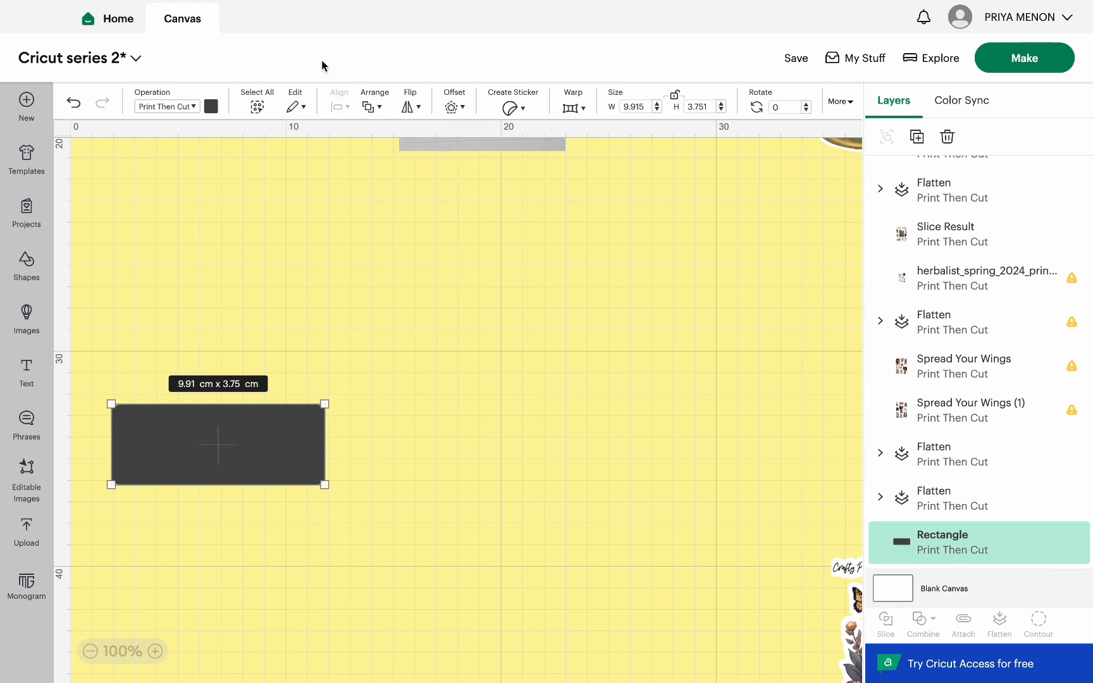
click(381, 109)
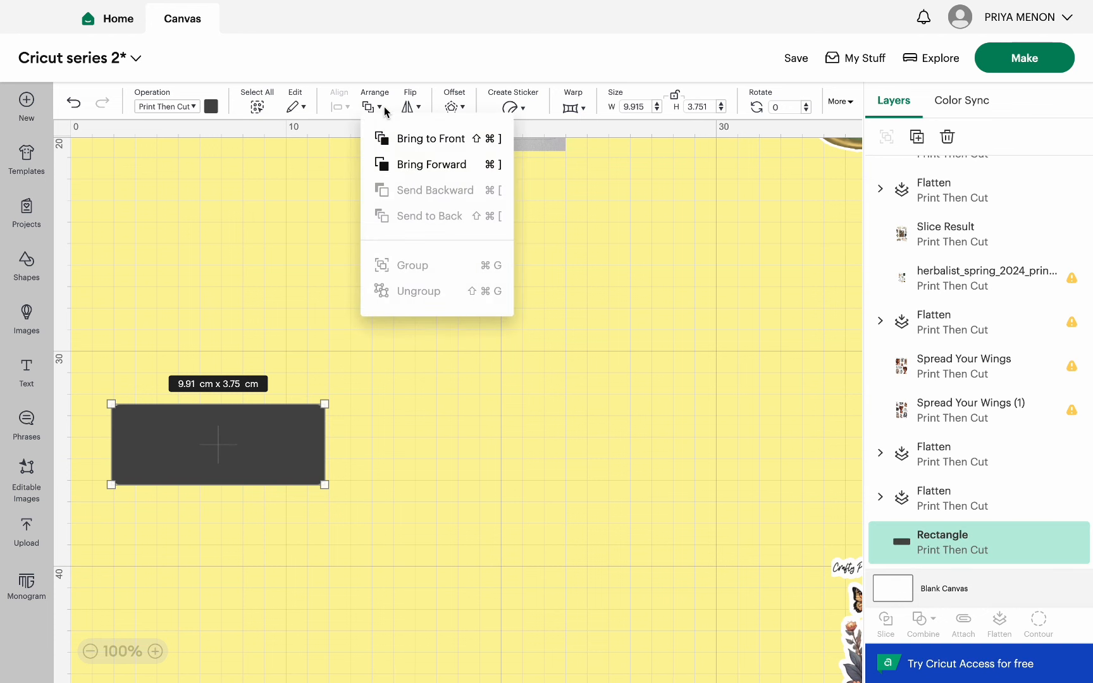
click(417, 138)
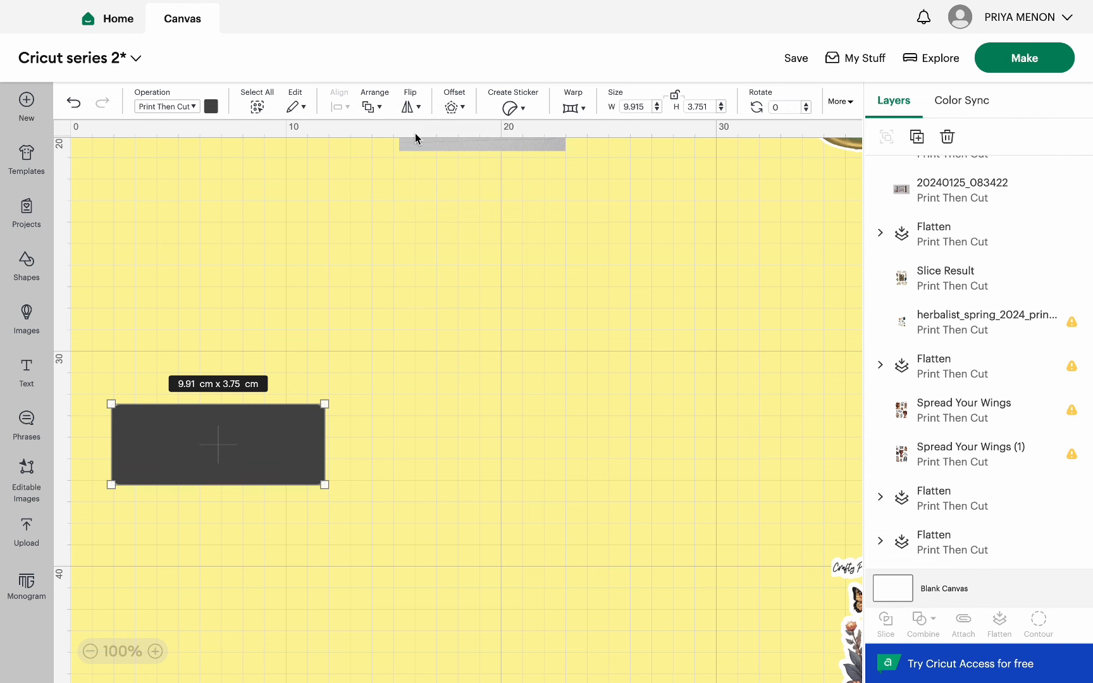
Recolour the rectangle over the "Priorities" text white and send it to the back of the layer stack.
mouse_move(293, 434)
mouse_down()
mouse_move(297, 408)
mouse_move(296, 419)
mouse_up()
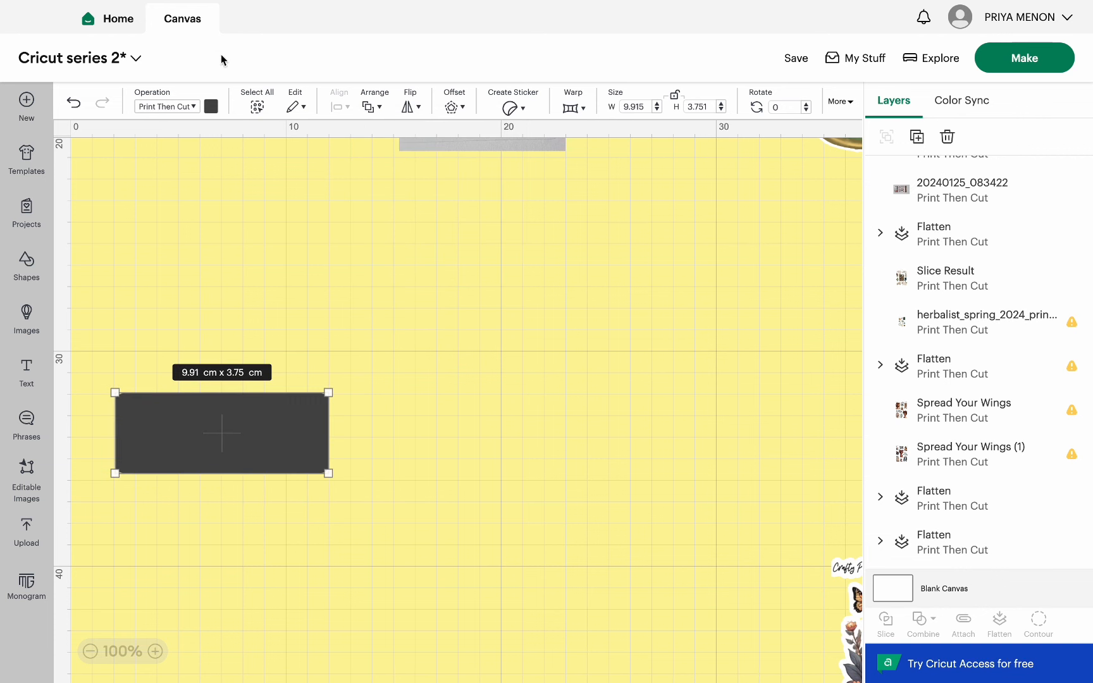
click(212, 107)
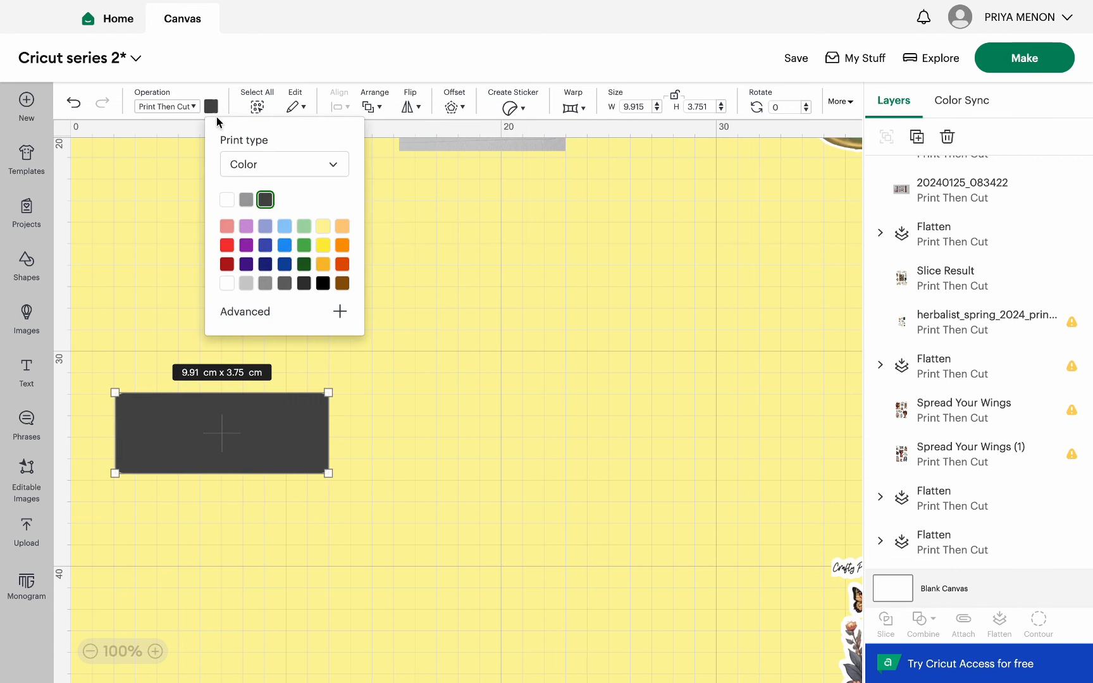
click(227, 200)
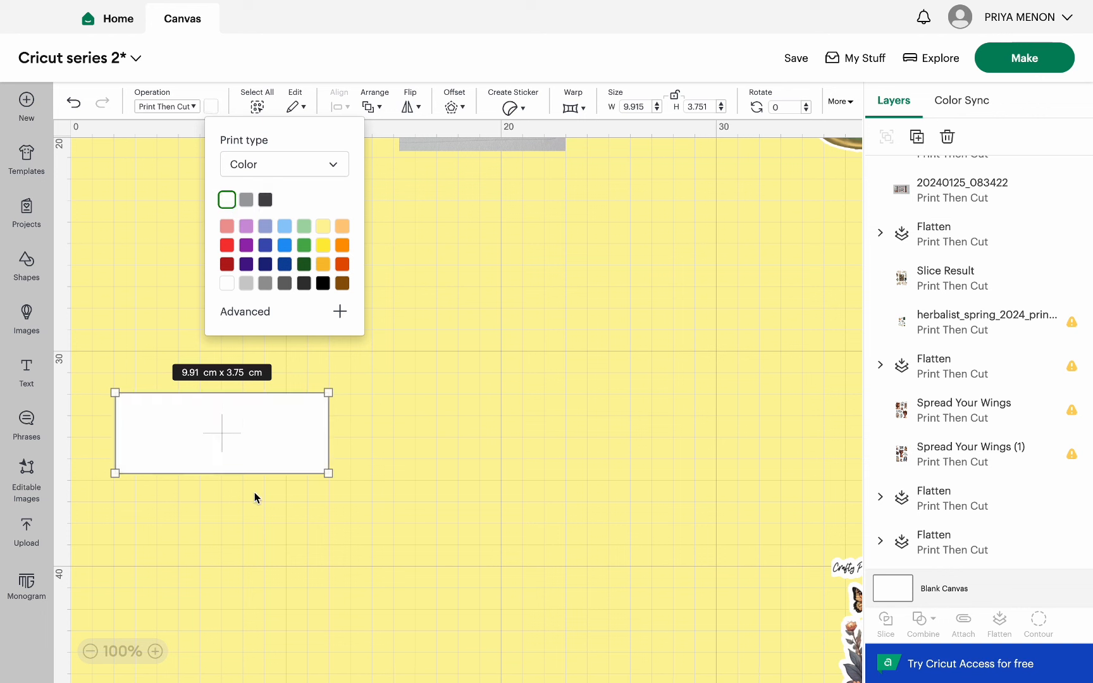
click(282, 496)
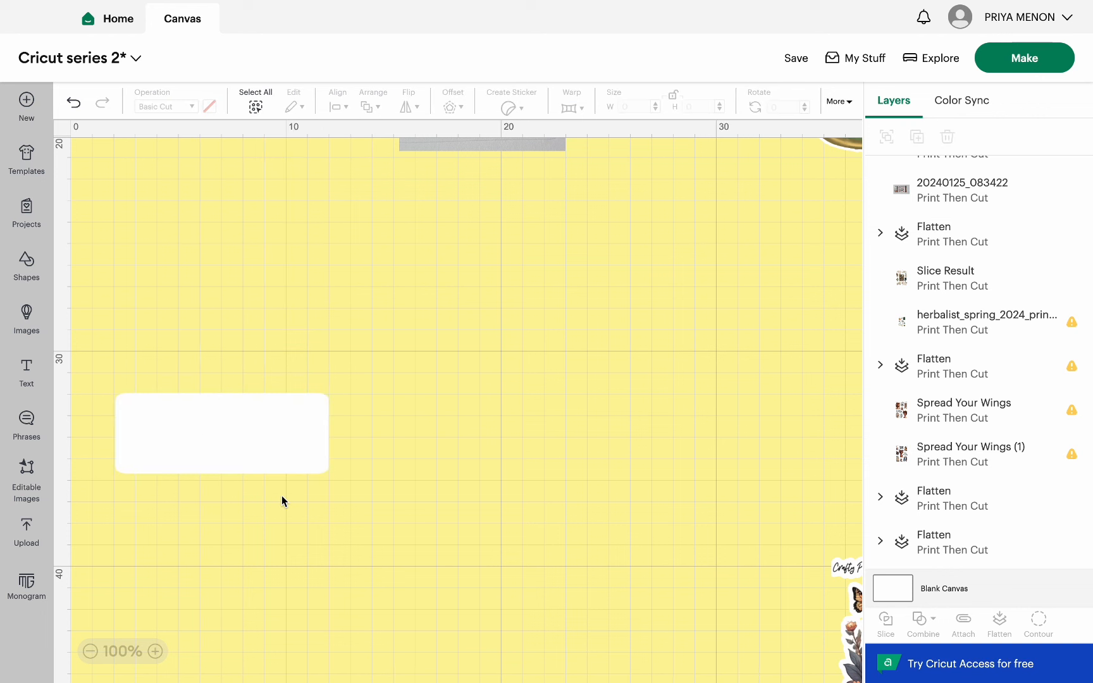
click(277, 448)
click(362, 113)
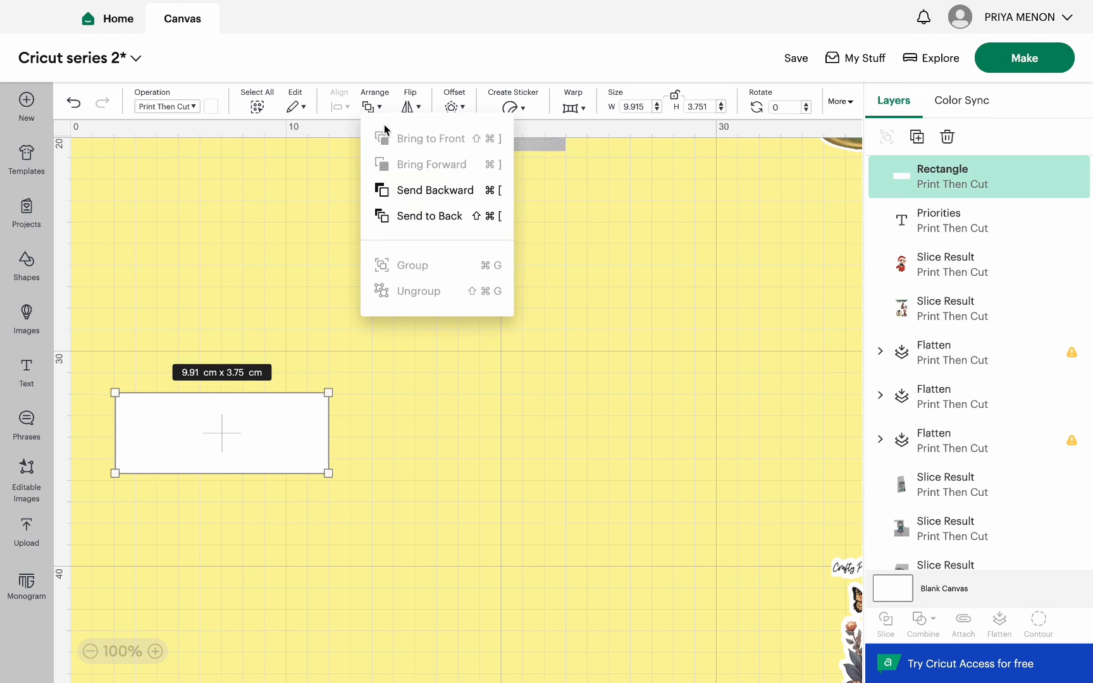
click(415, 215)
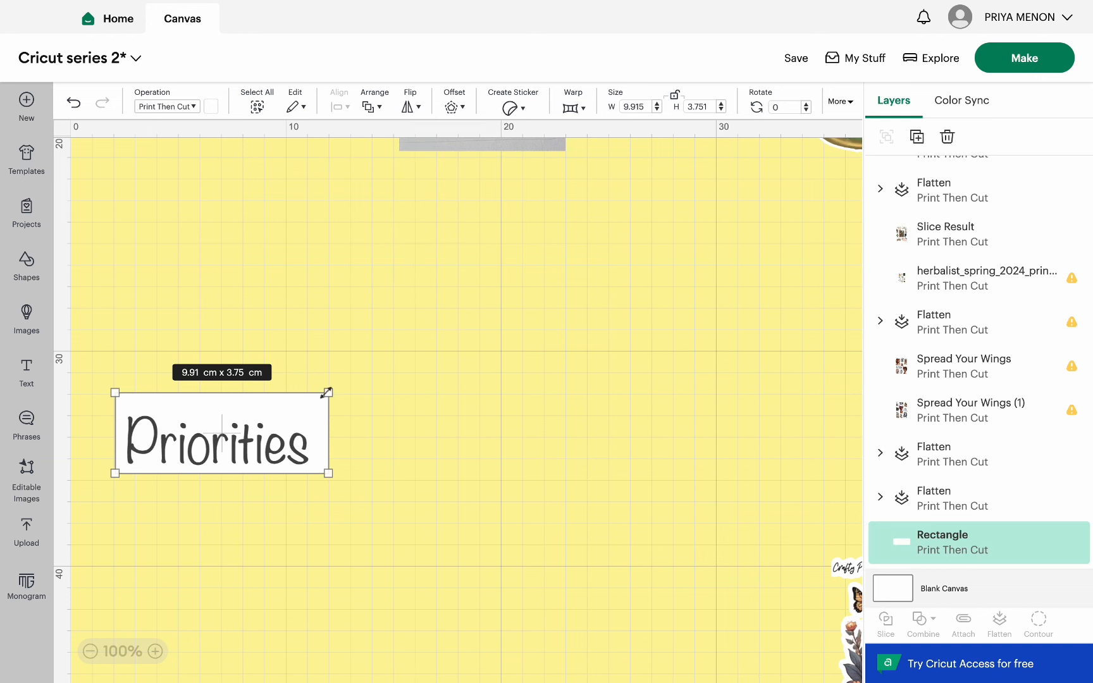
Resize the white rectangle to fit closely around the "Priorities" text, about 8.61 × 2.73 cm.
drag(326, 393, 308, 413)
drag(308, 413, 307, 413)
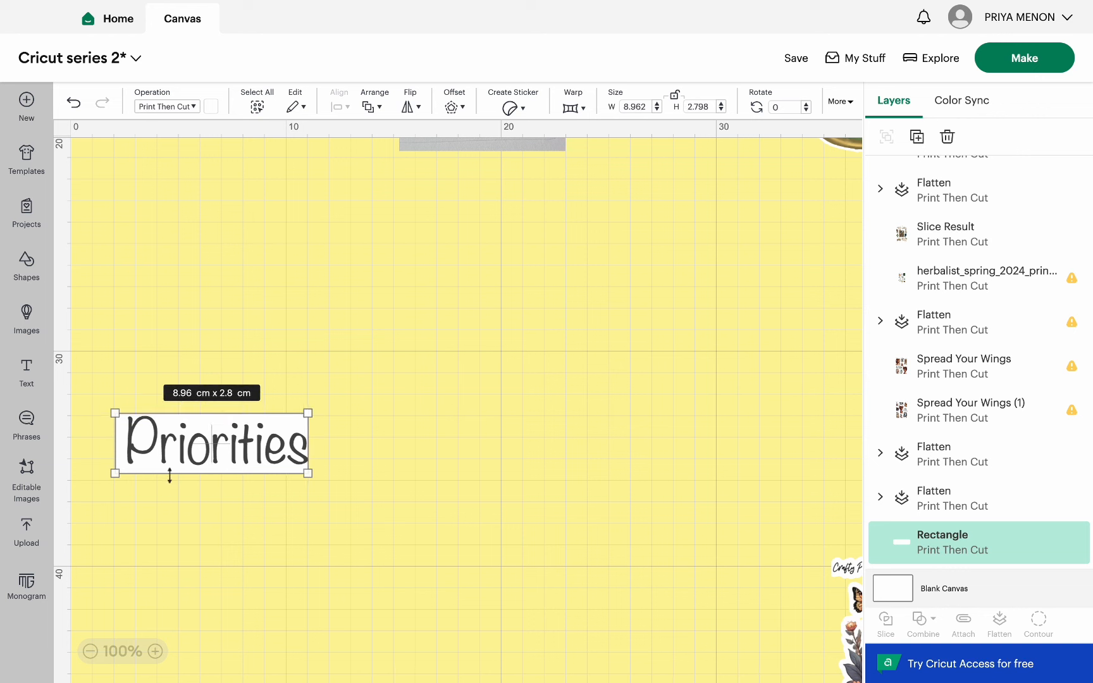
drag(116, 474, 124, 472)
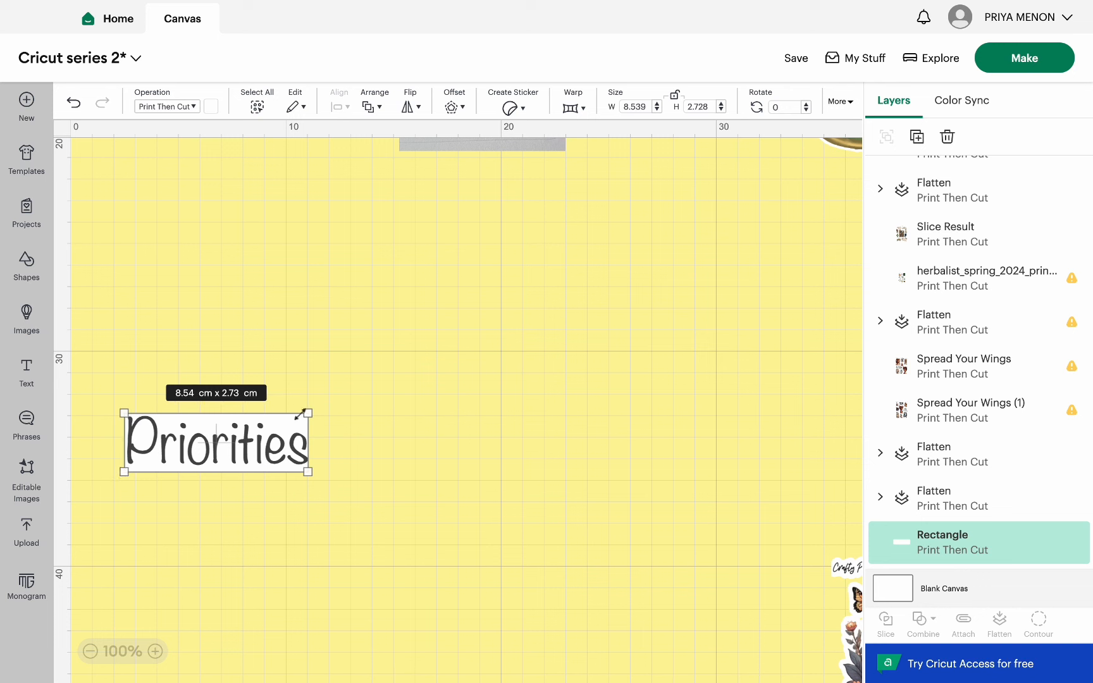
drag(307, 414, 309, 411)
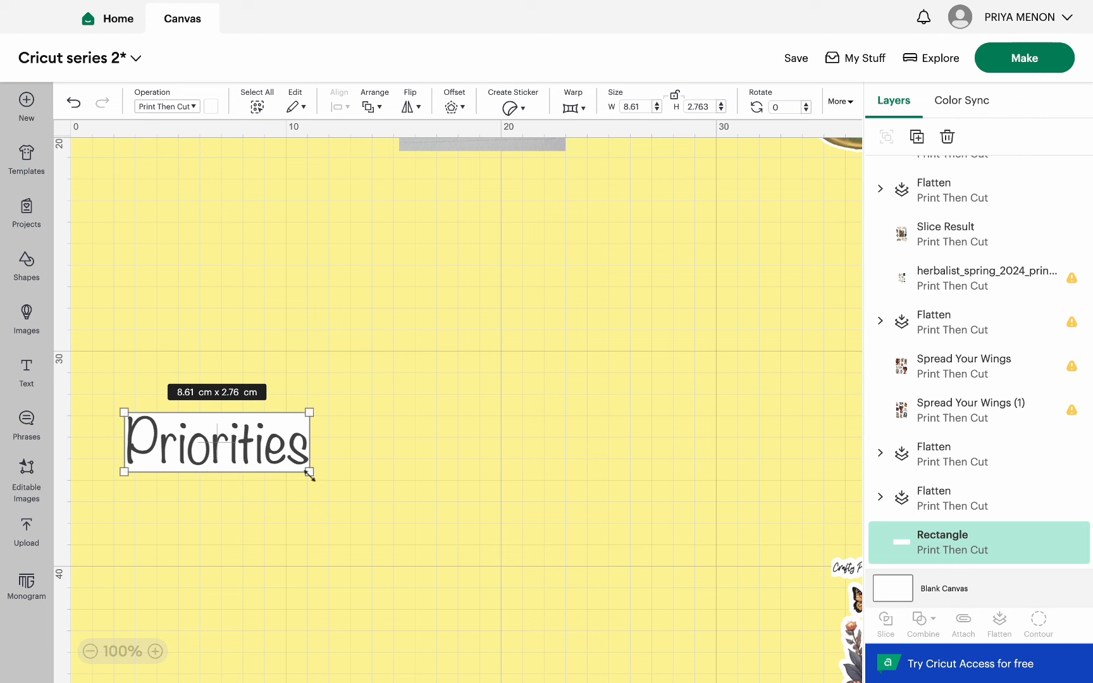
drag(310, 474, 308, 471)
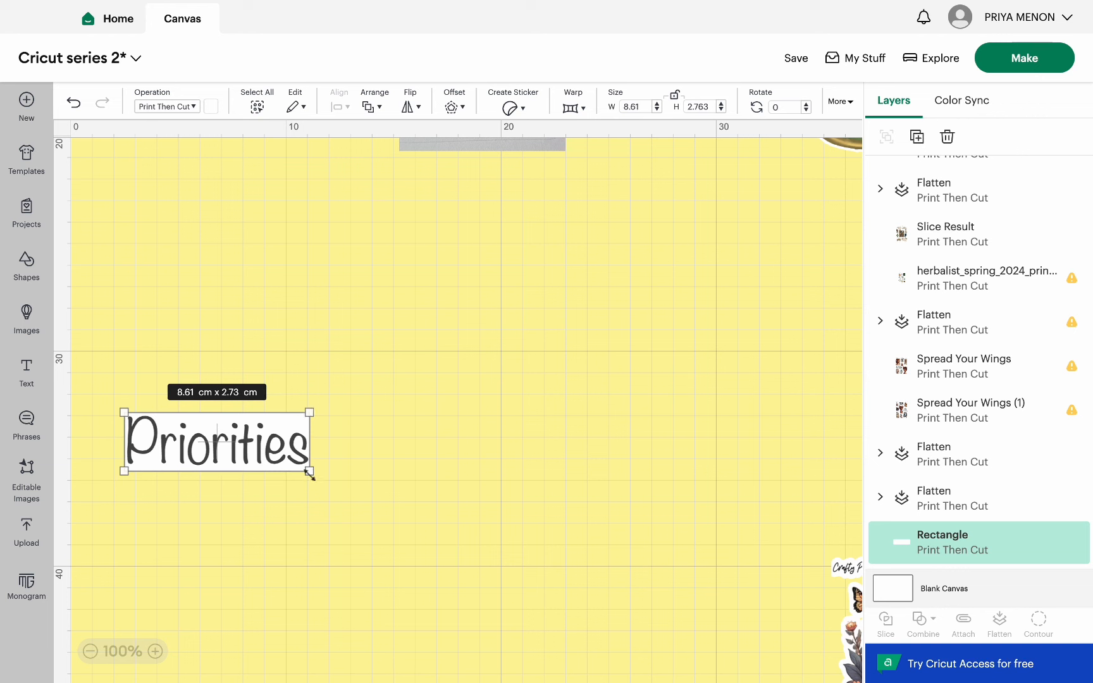
click(339, 454)
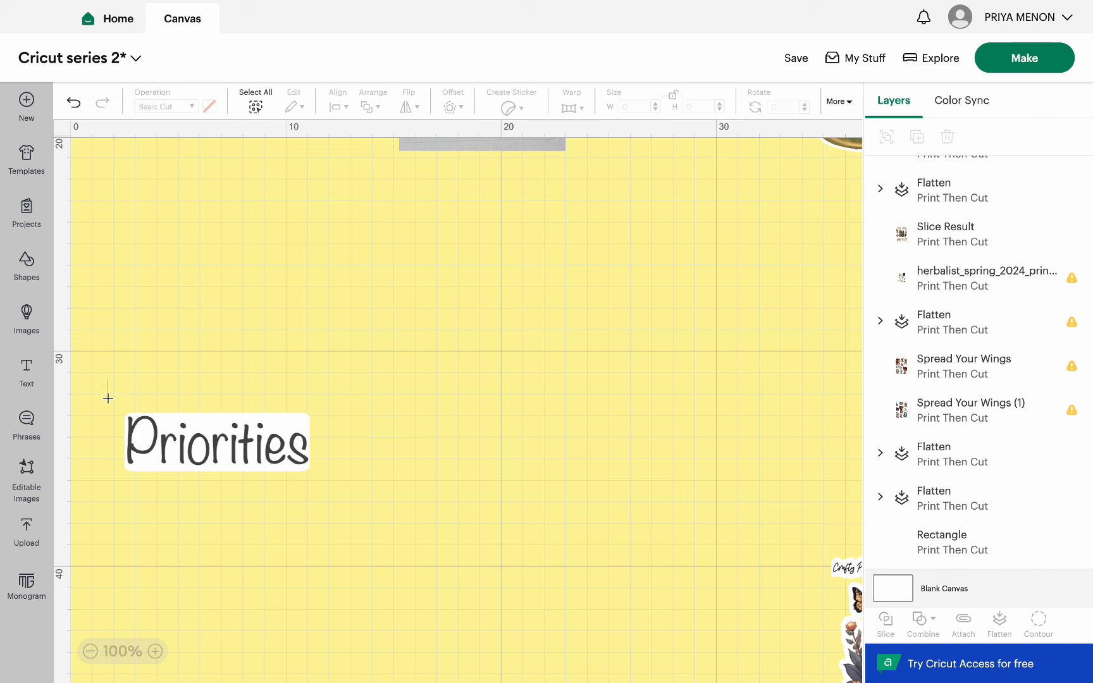
Select the "Priorities" text together with its white rectangle, attach them and flatten them into one printable label.
drag(108, 379, 315, 497)
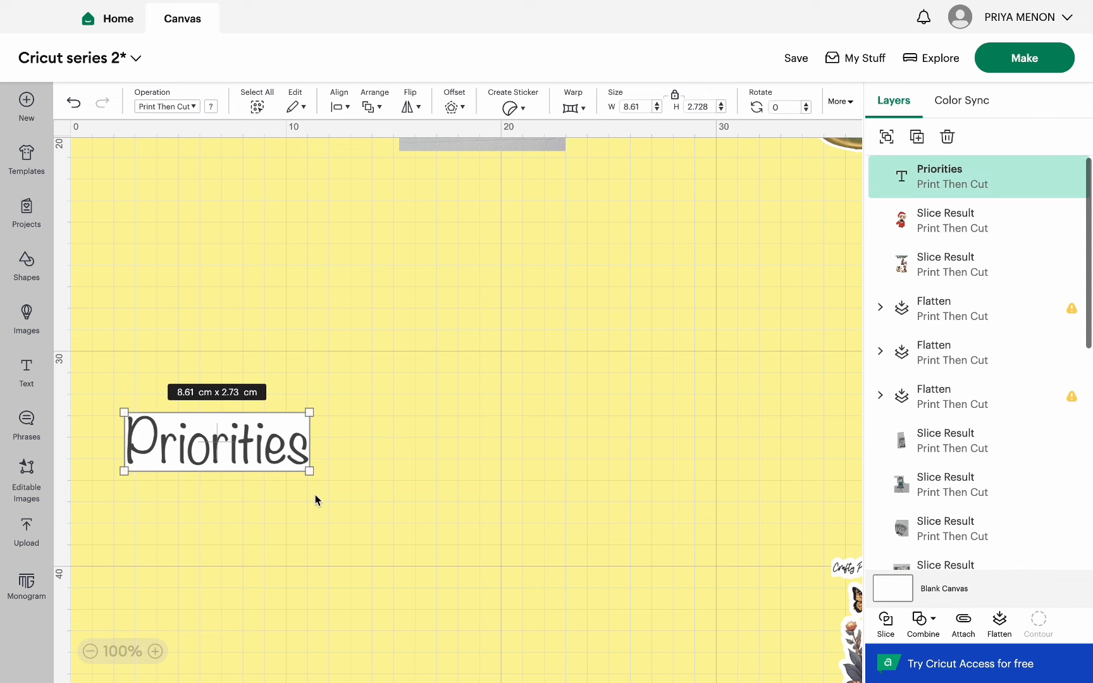
click(965, 624)
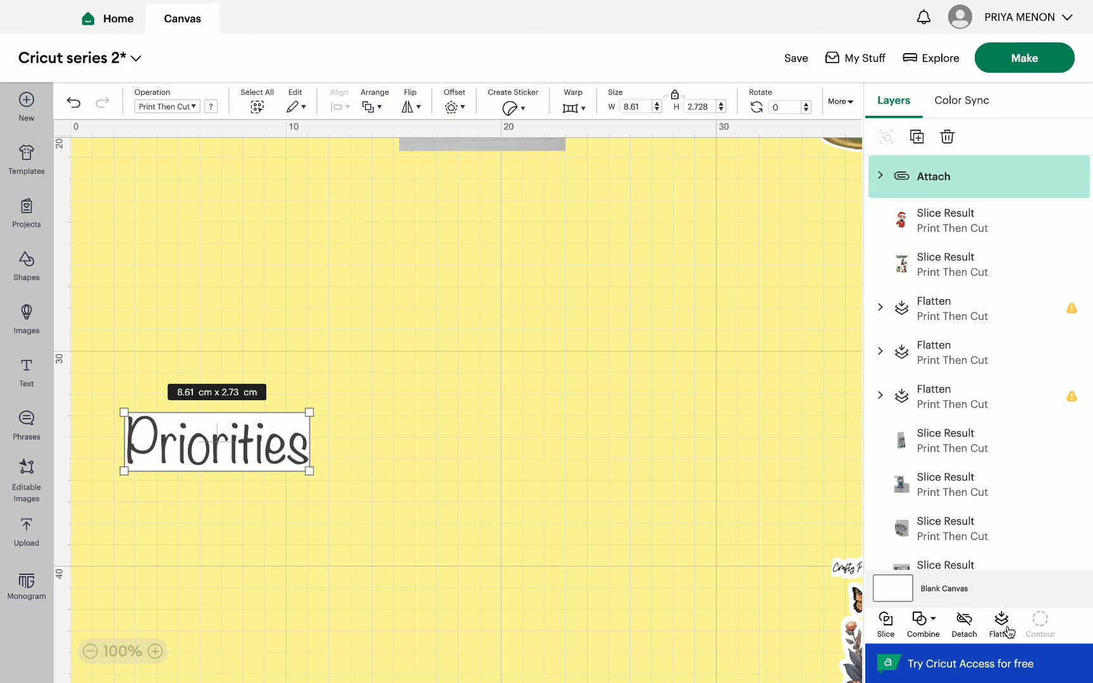
click(1006, 630)
Shrink the flattened "Priorities" label to about 3.35 × 1.06 cm and place a duplicate directly below it.
drag(209, 439, 244, 382)
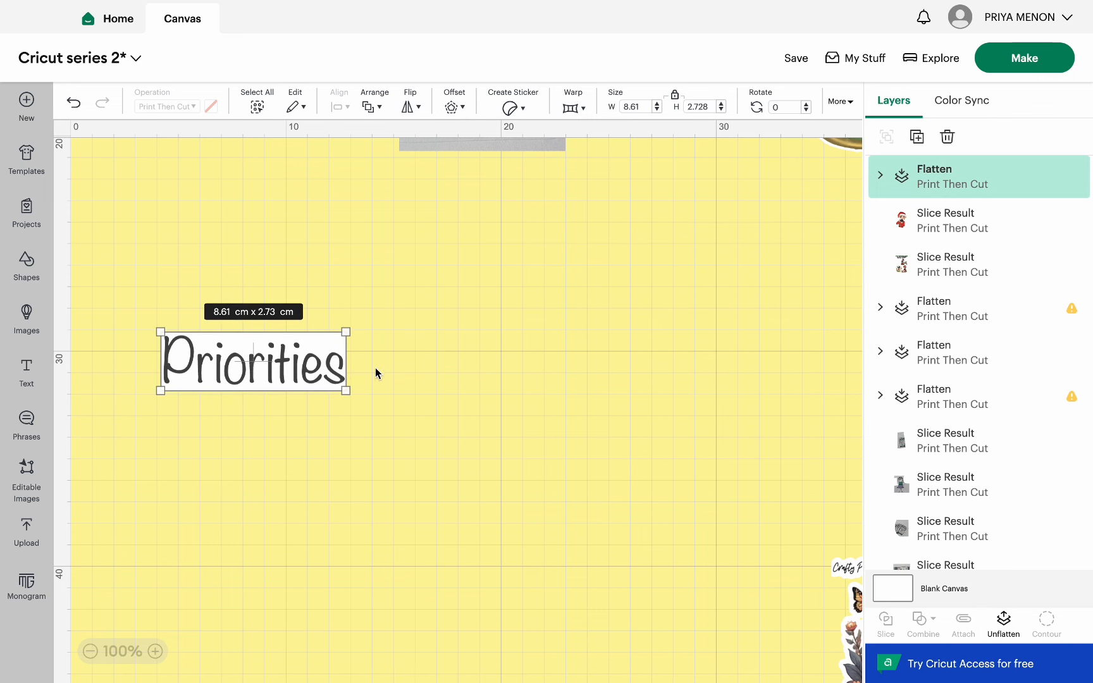
drag(345, 391, 171, 204)
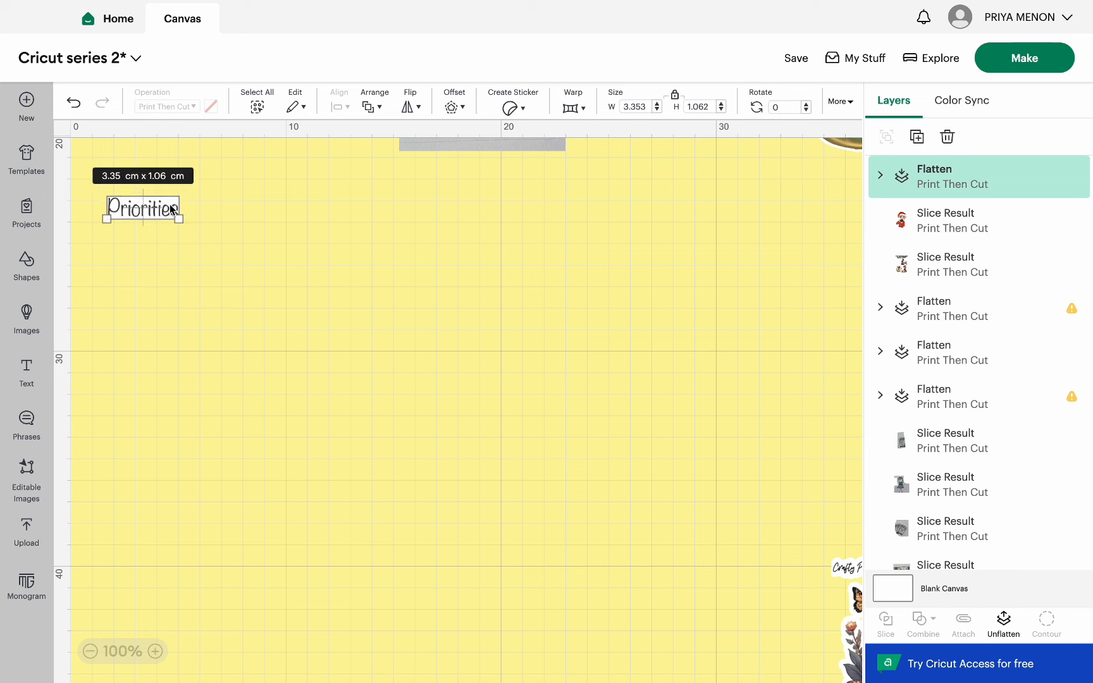
click(916, 144)
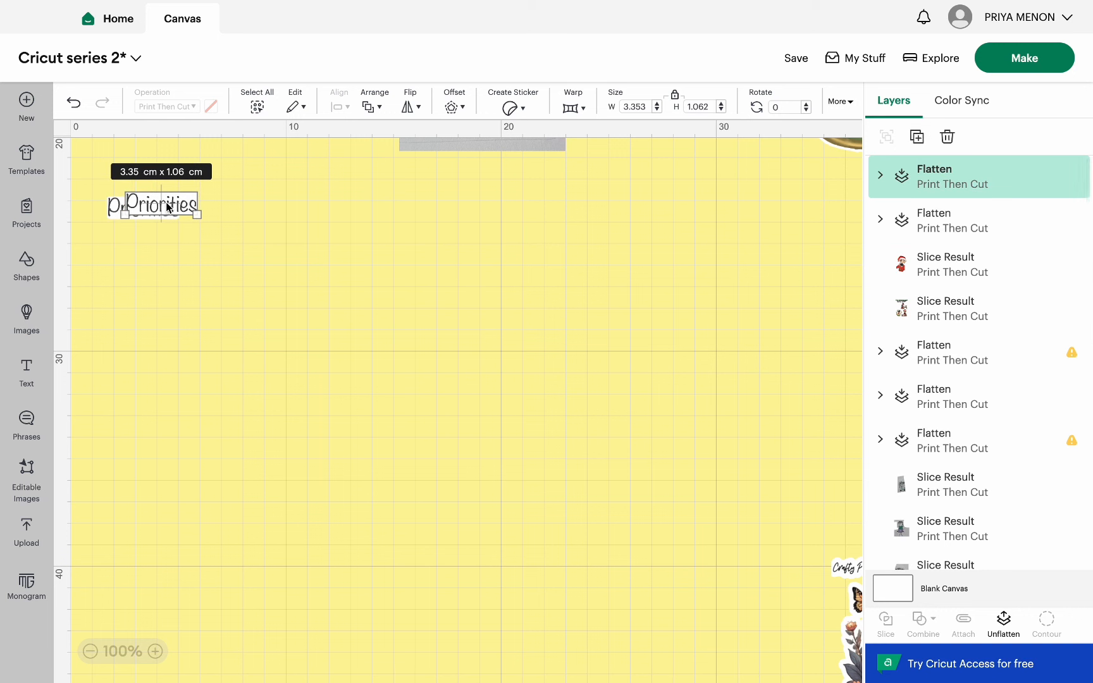
drag(166, 207, 148, 234)
click(241, 245)
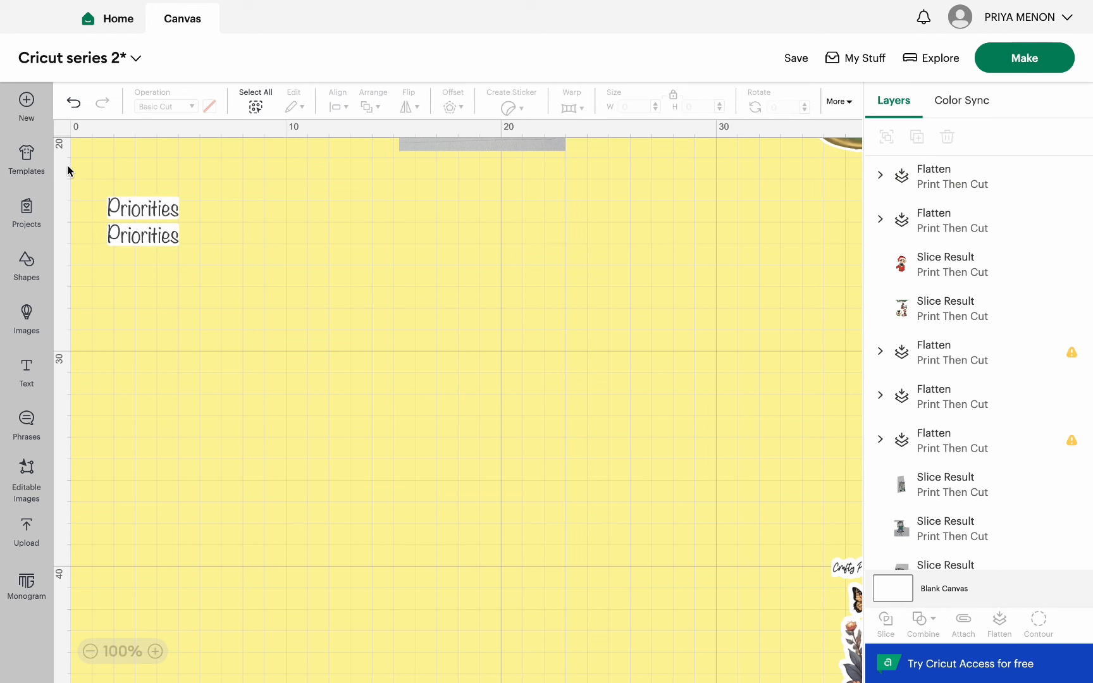
Duplicate both "Priorities" labels and place the copies underneath to form a column of four.
drag(108, 184, 202, 276)
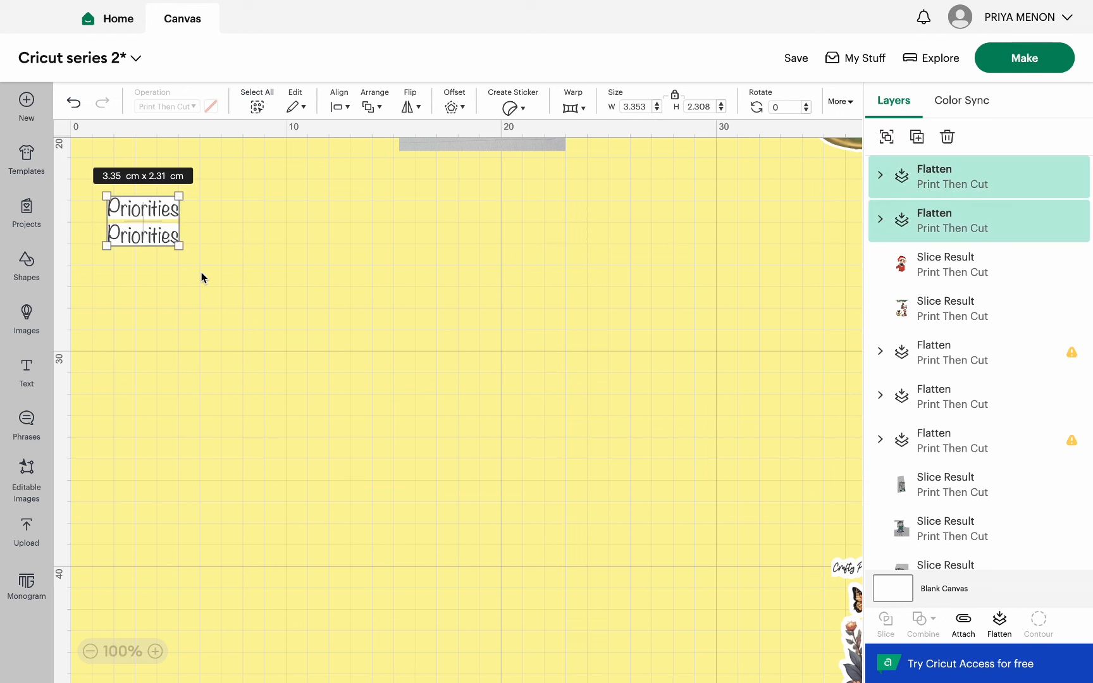
click(917, 136)
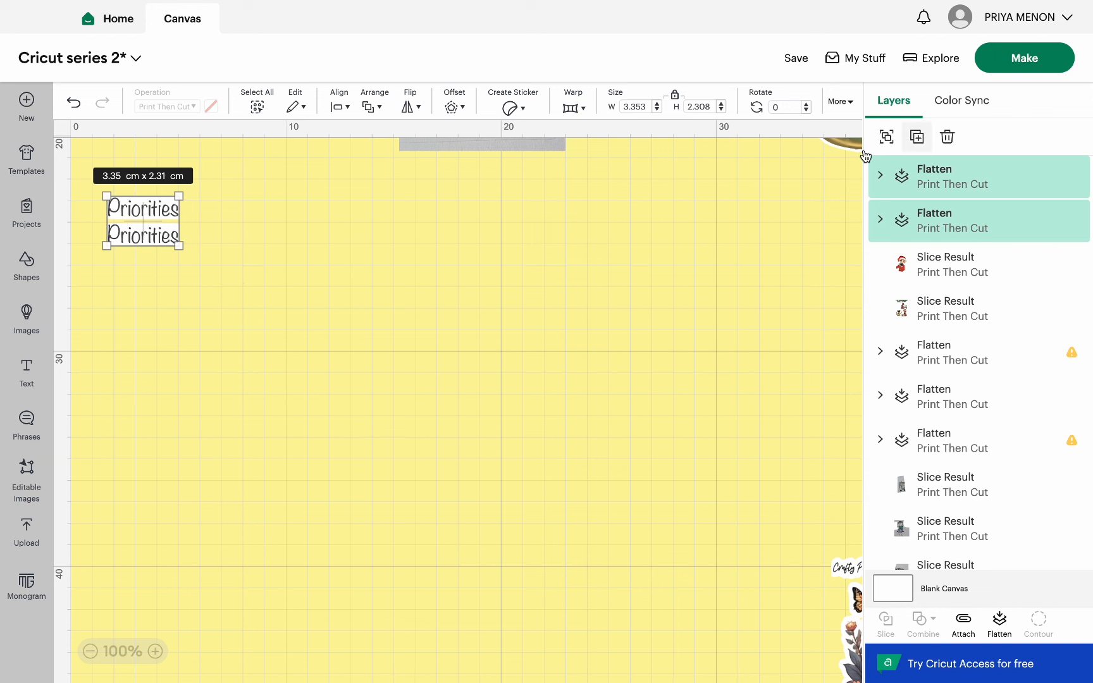
drag(198, 239, 153, 270)
click(348, 252)
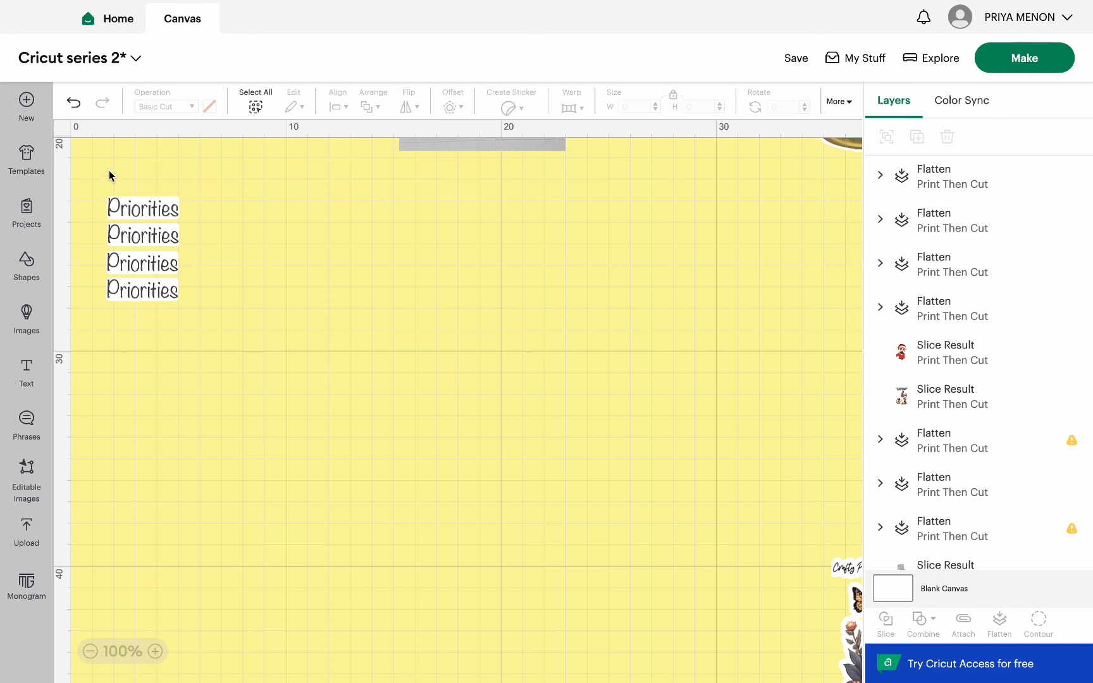
drag(108, 171, 90, 265)
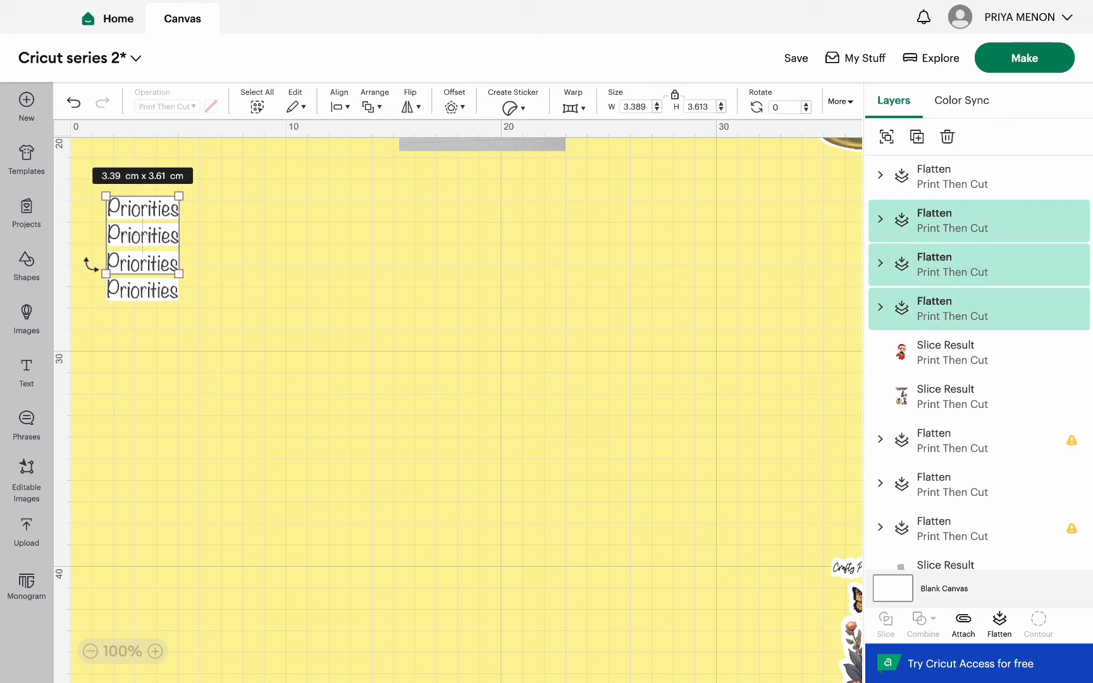
click(307, 291)
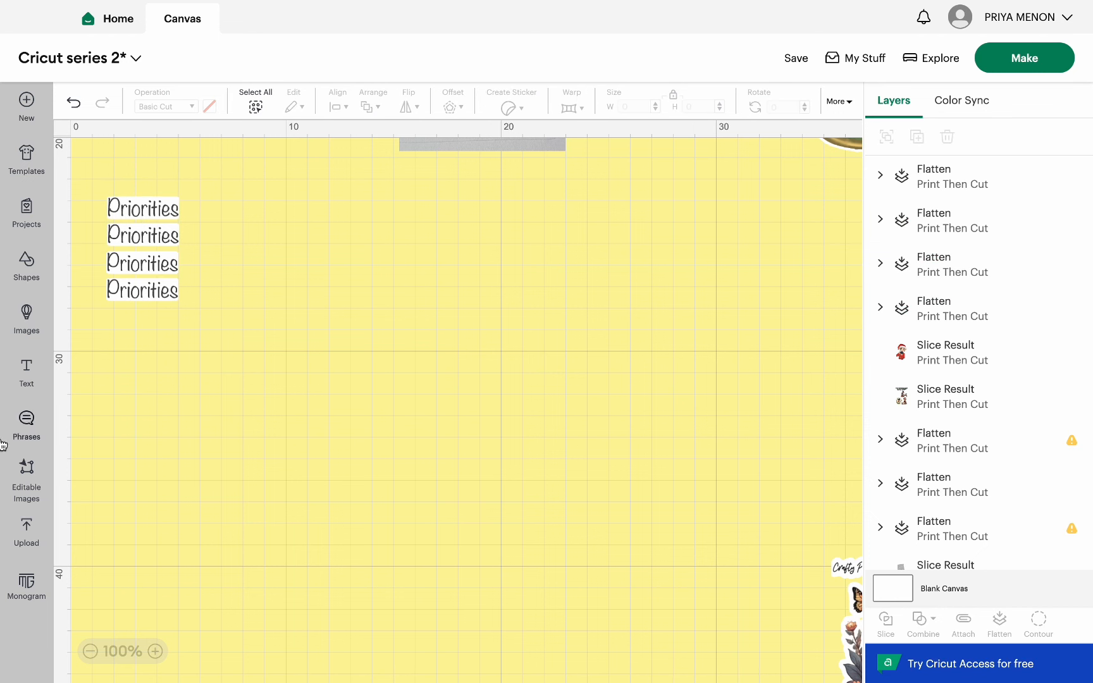
Add a new text object and apply the bookmarked Homemade Sausage font to it.
click(28, 381)
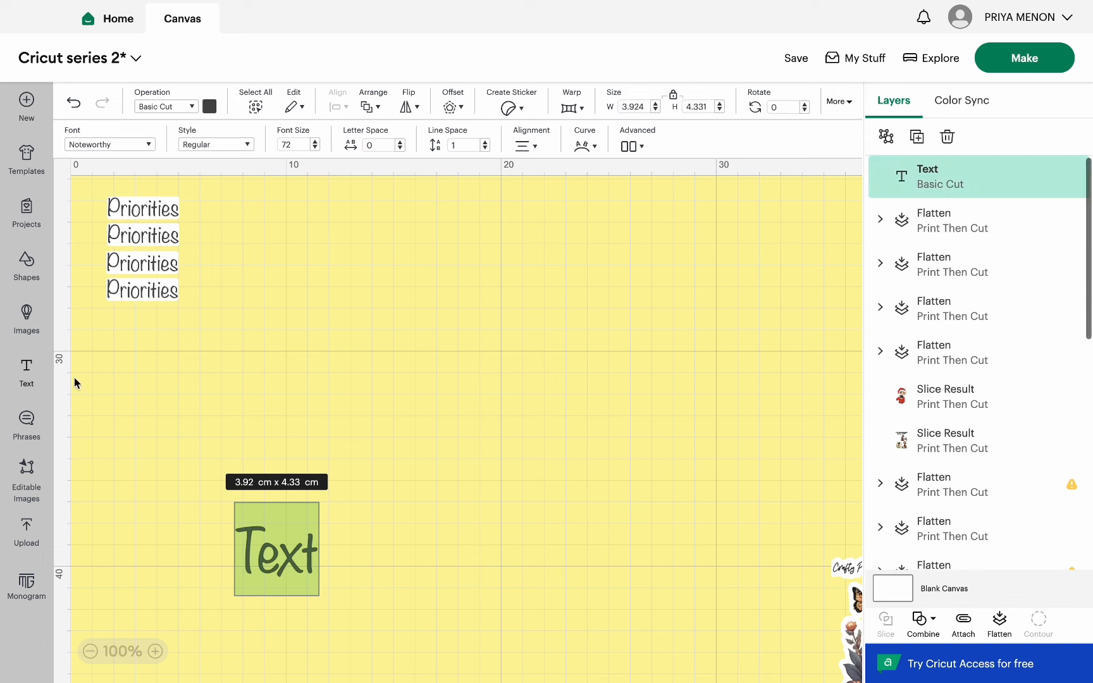
click(129, 144)
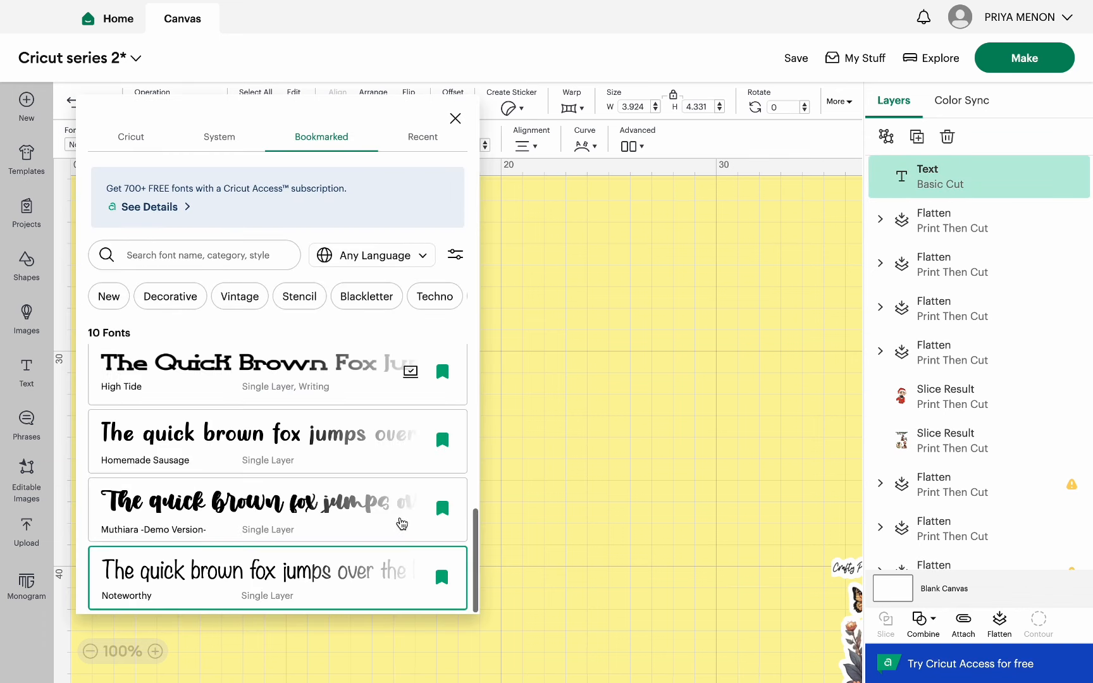
click(264, 465)
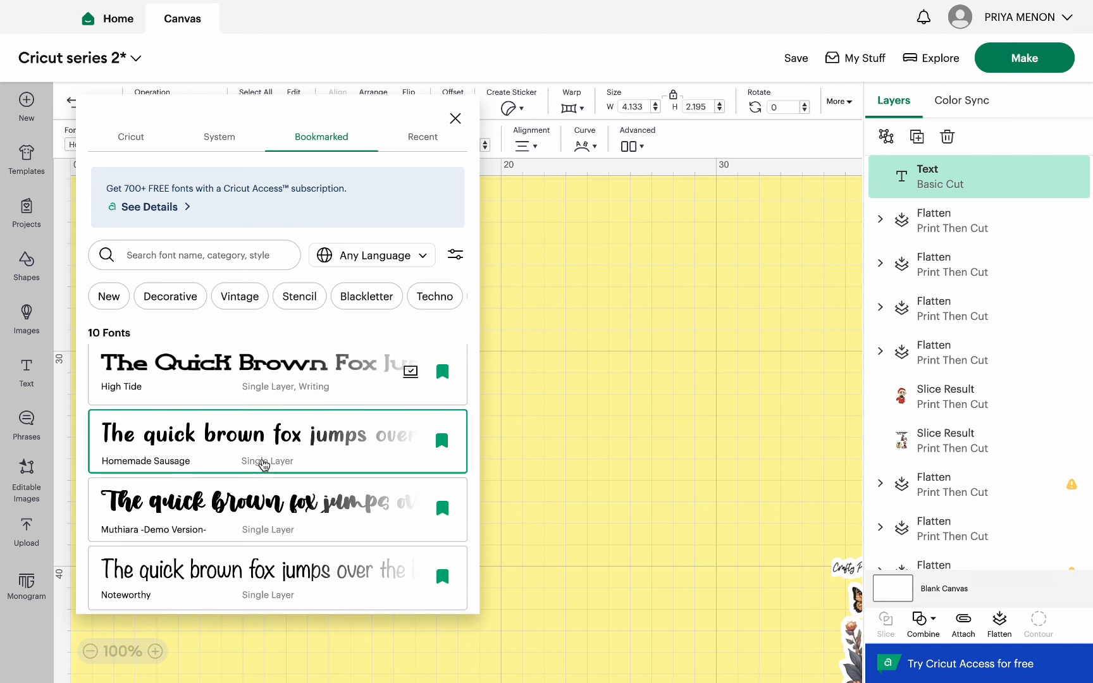
click(593, 363)
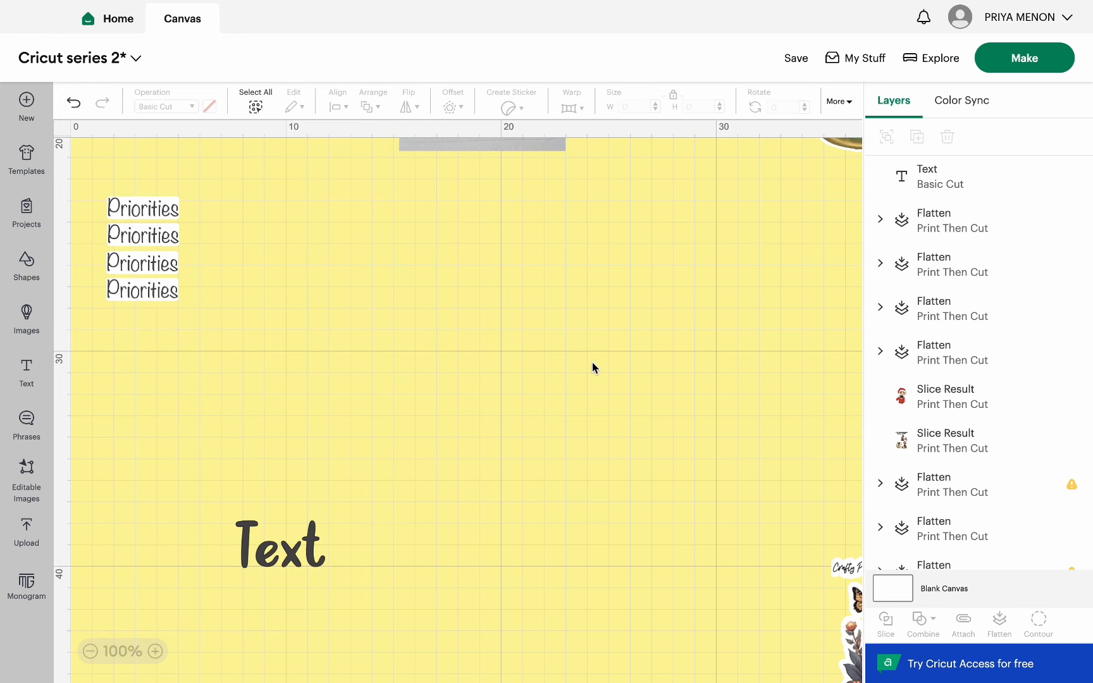
Change the new text to "Remember" and move it up nearer the column of "Priorities" labels.
click(289, 557)
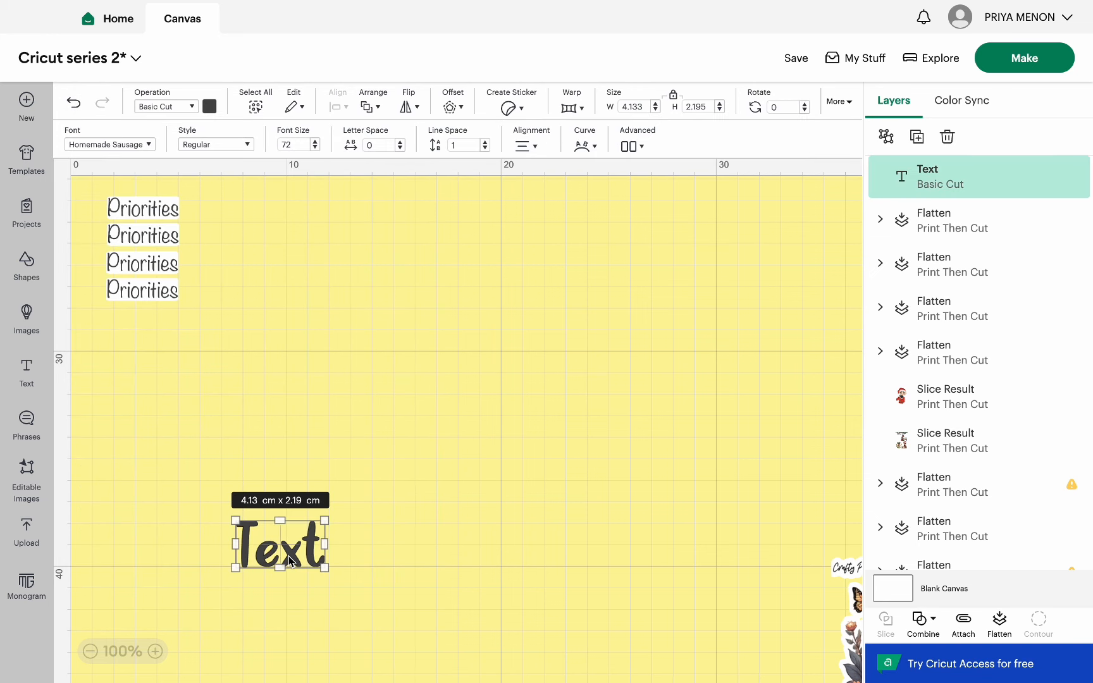
double_click(275, 541)
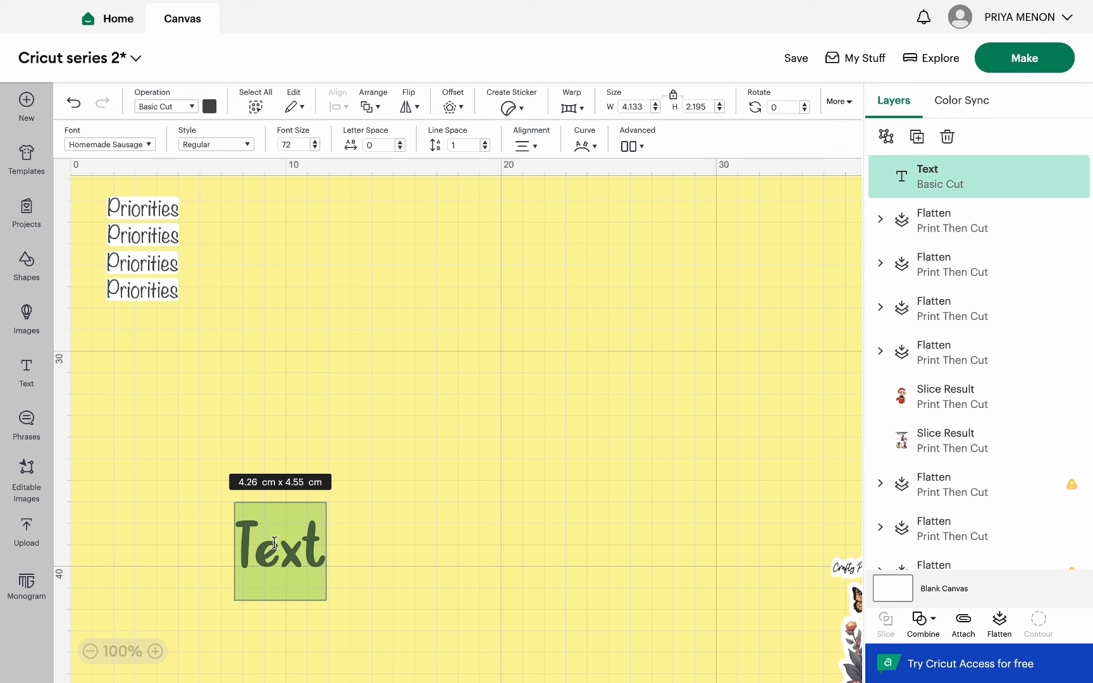
text(Remember)
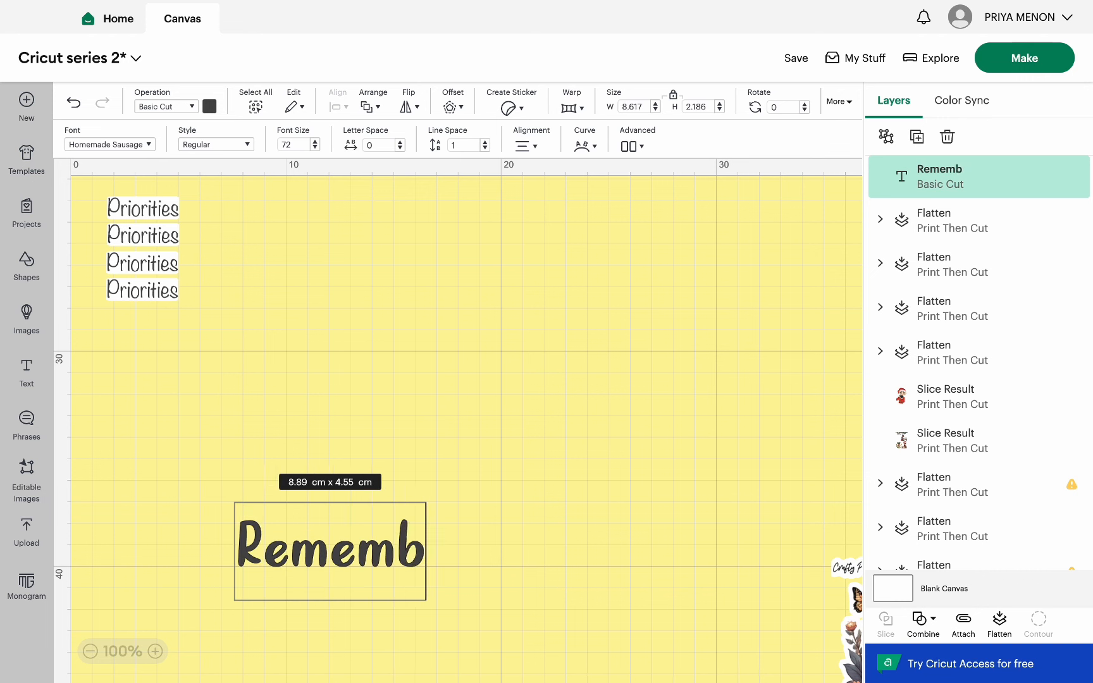
click(465, 434)
drag(419, 542, 381, 420)
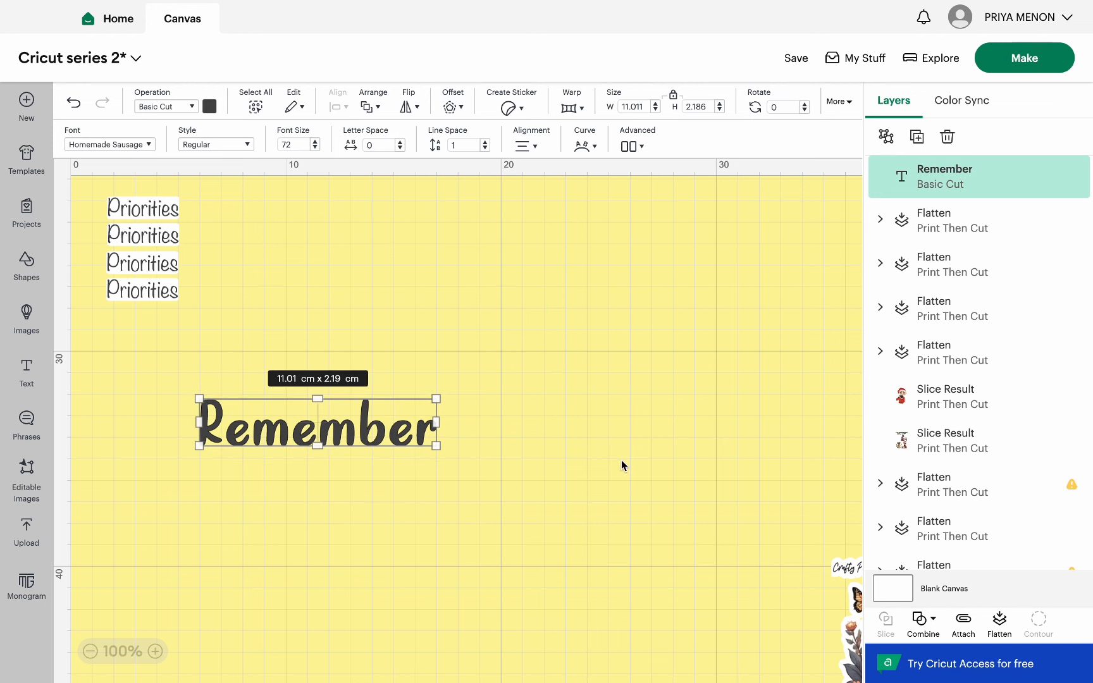
Create a 0.2 cm offset around the "Remember" text with rounded corners and welded offsets.
click(457, 109)
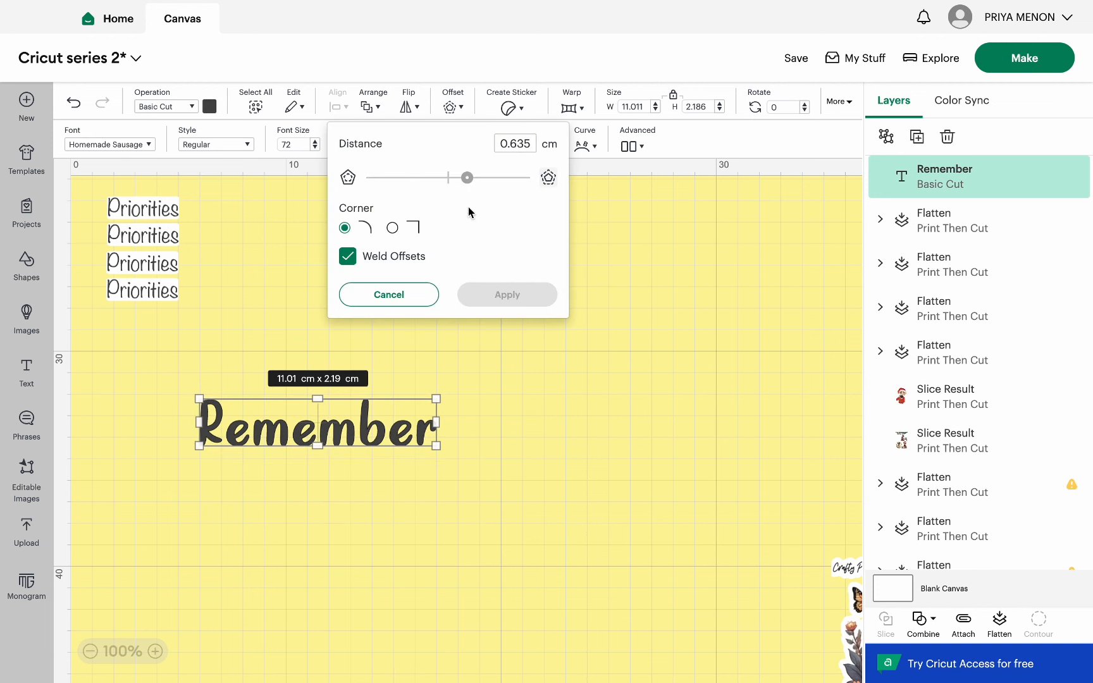
key(BackSpace)
key(BackSpace)
key(BackSpace)
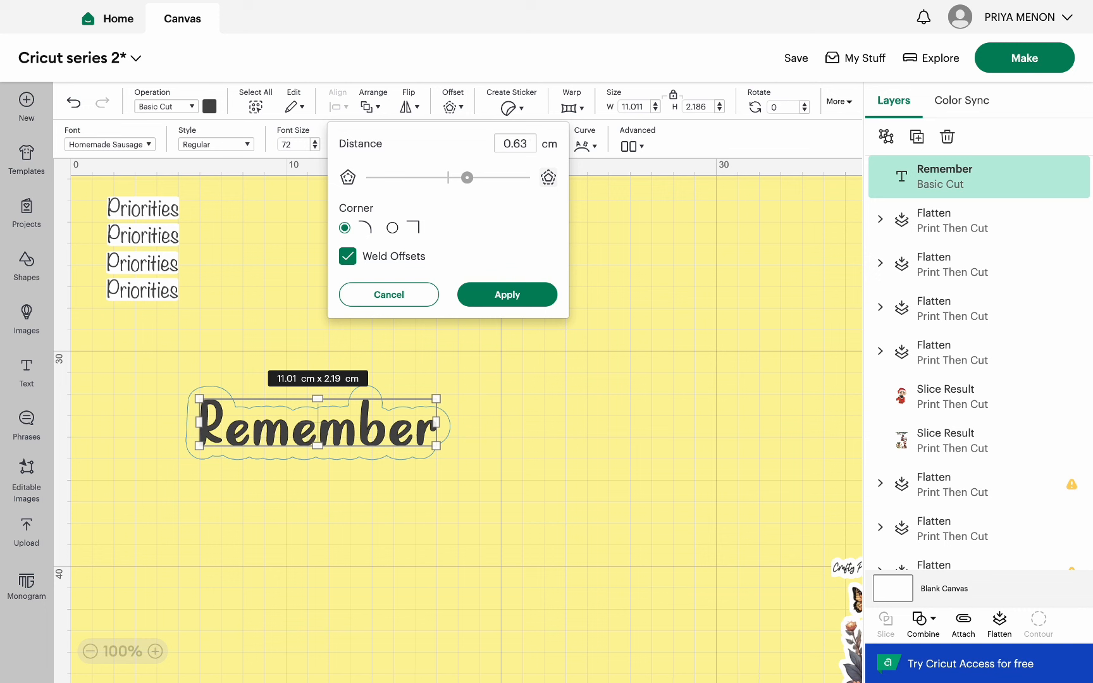
text(2)
click(511, 295)
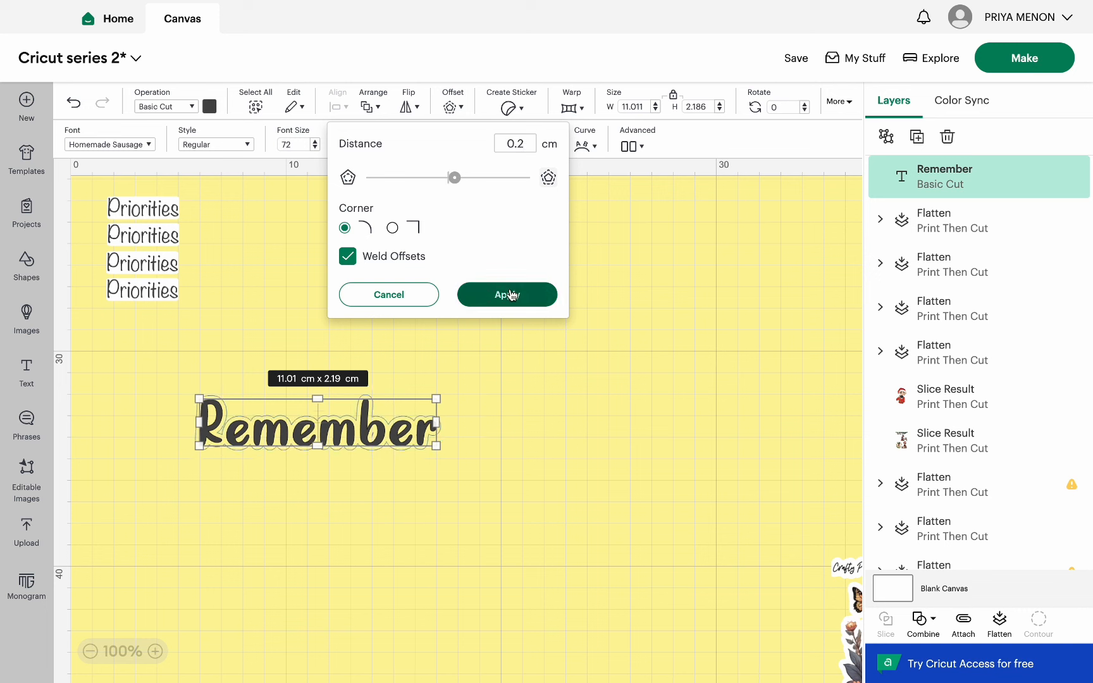
click(496, 291)
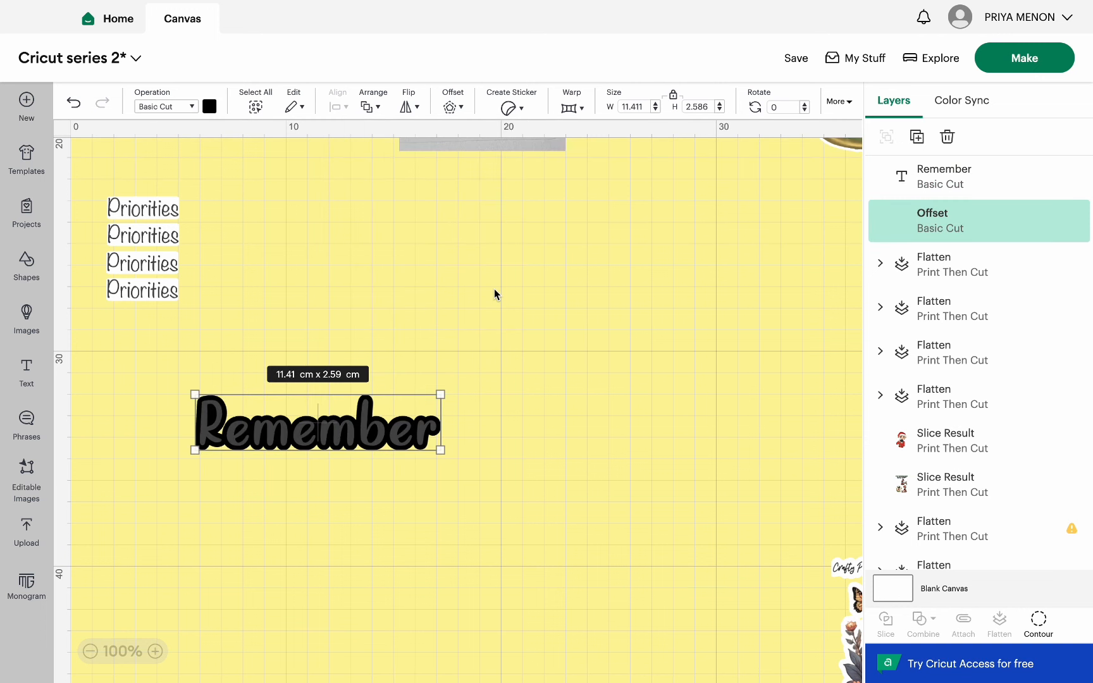
Change the "Remember" offset's operation to Print Then Cut and colour it white.
click(193, 107)
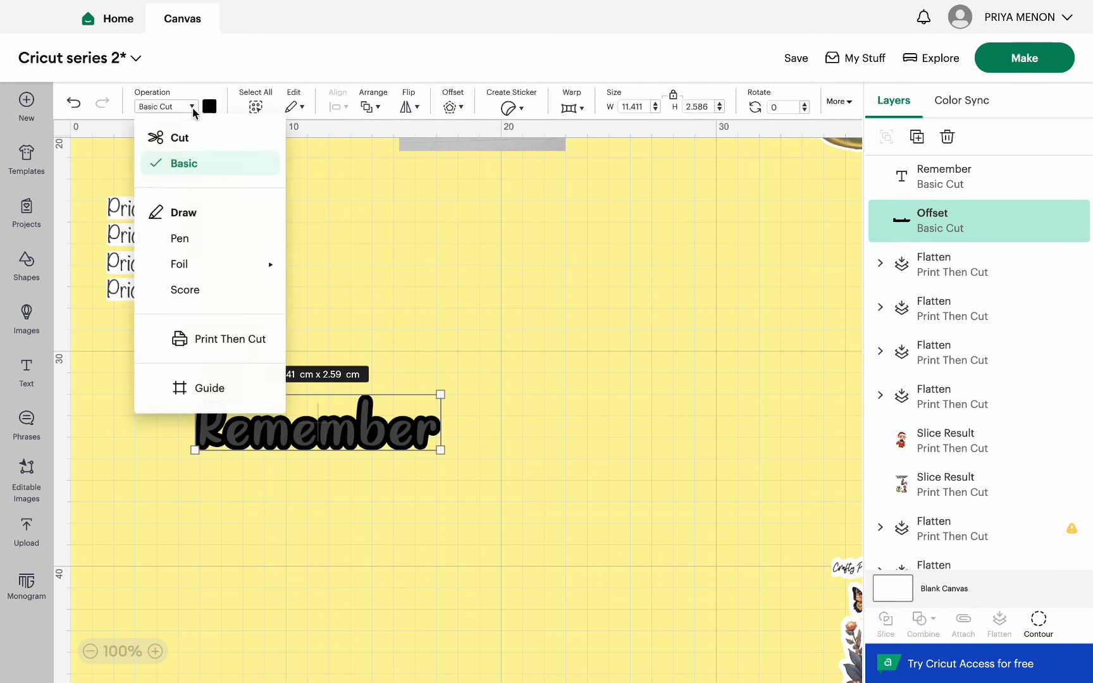
click(530, 378)
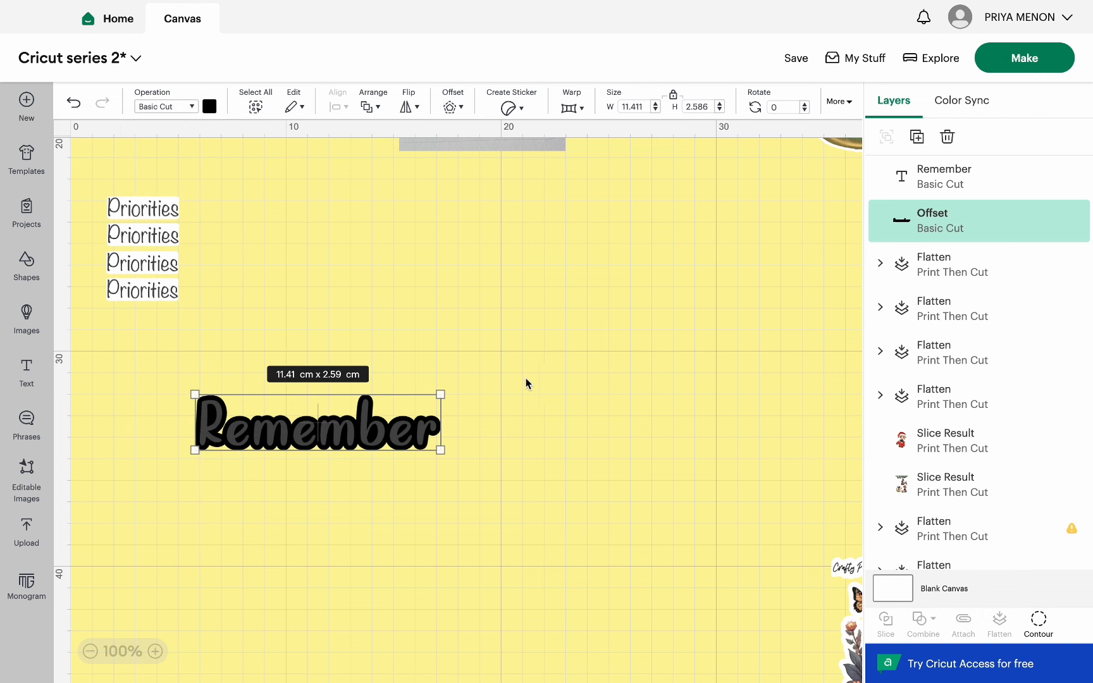
click(190, 108)
click(211, 341)
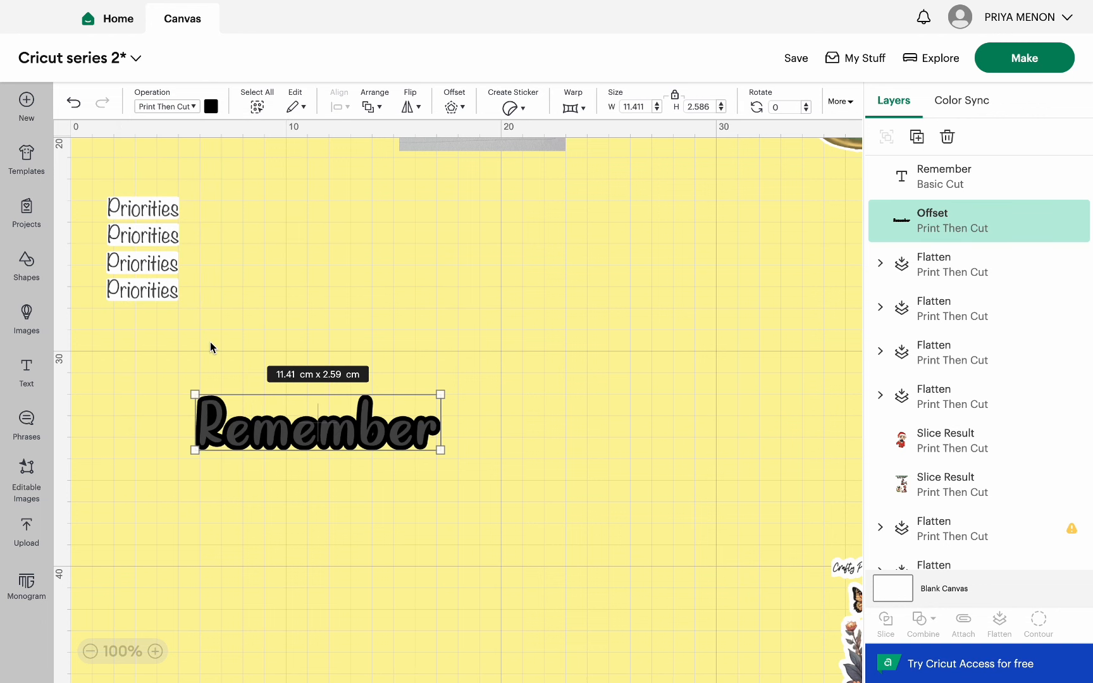
click(214, 110)
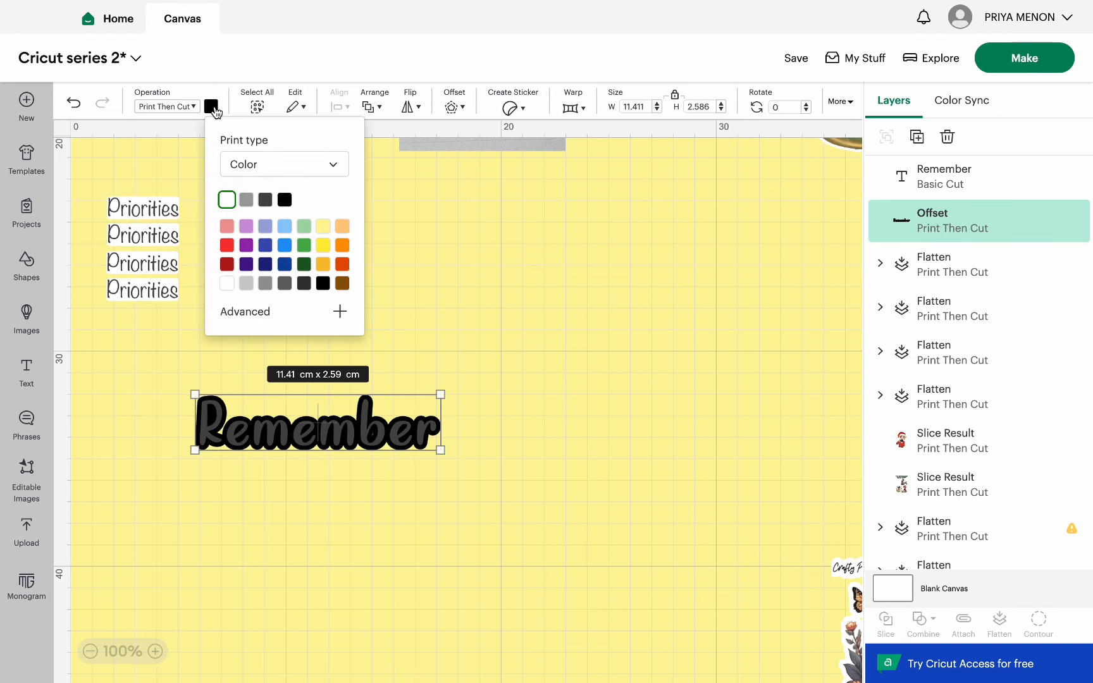
click(227, 202)
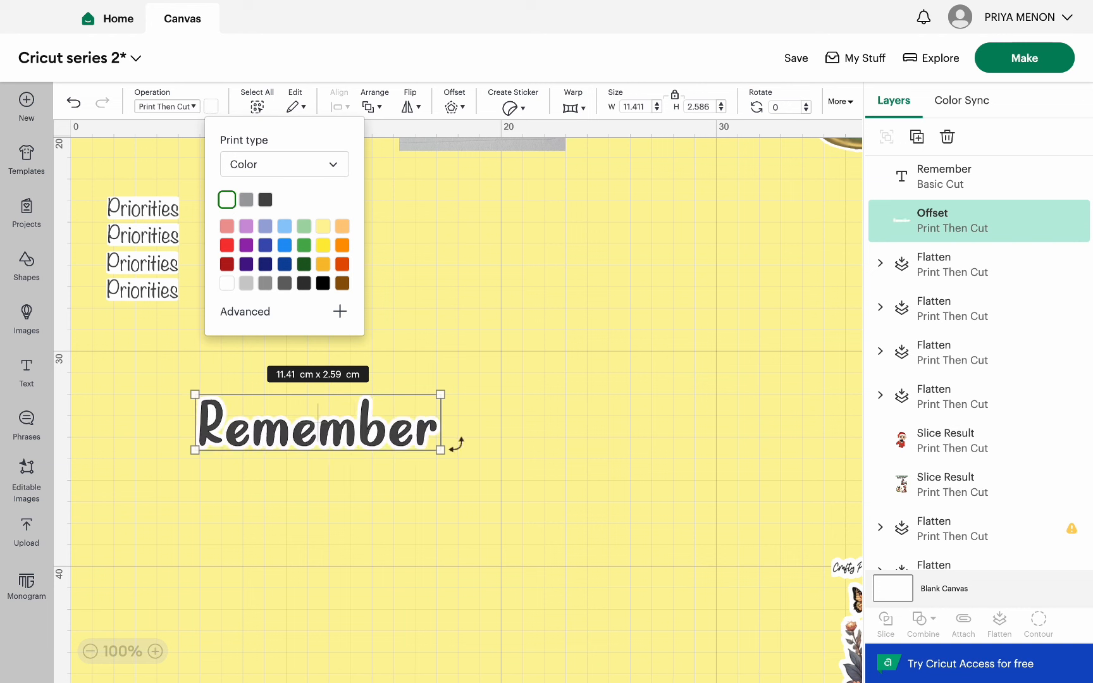
click(562, 400)
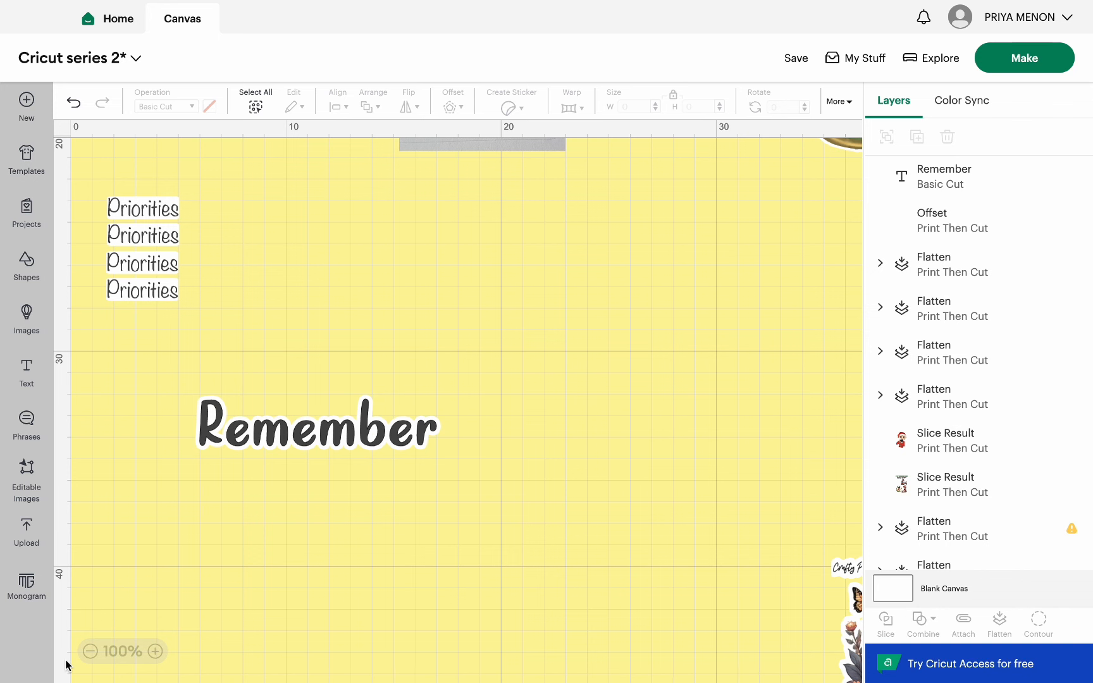
Select the "Remember" text together with its white offset and align them to each other with Center.
click(158, 653)
click(158, 653)
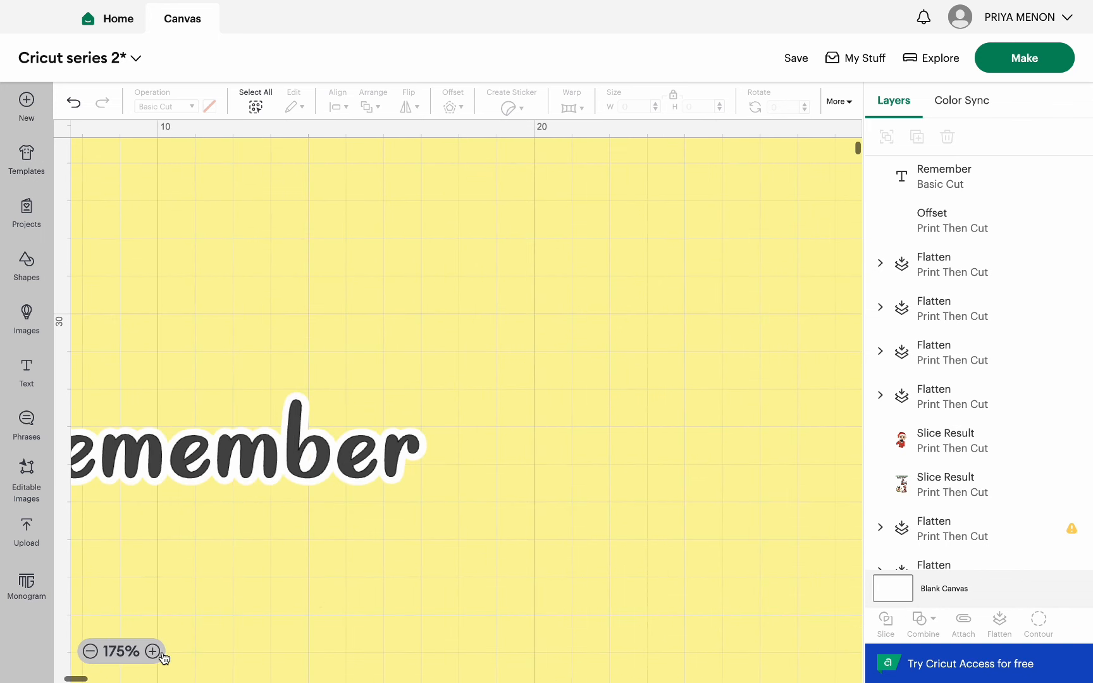
scroll(316, 595, left, 5)
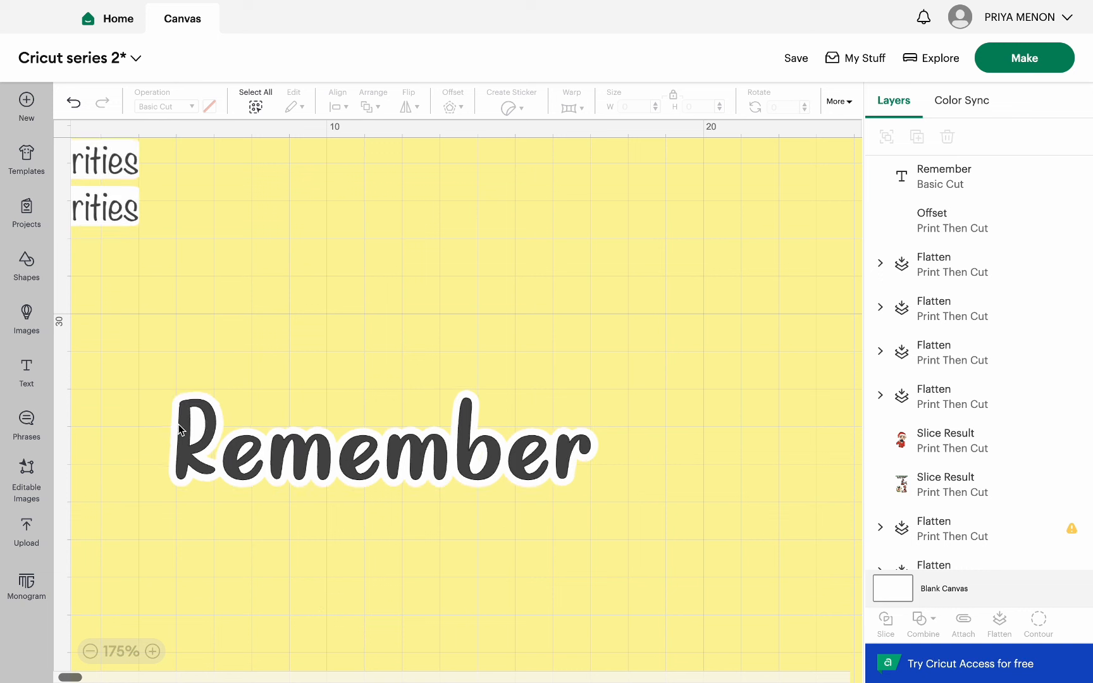
drag(173, 396, 597, 548)
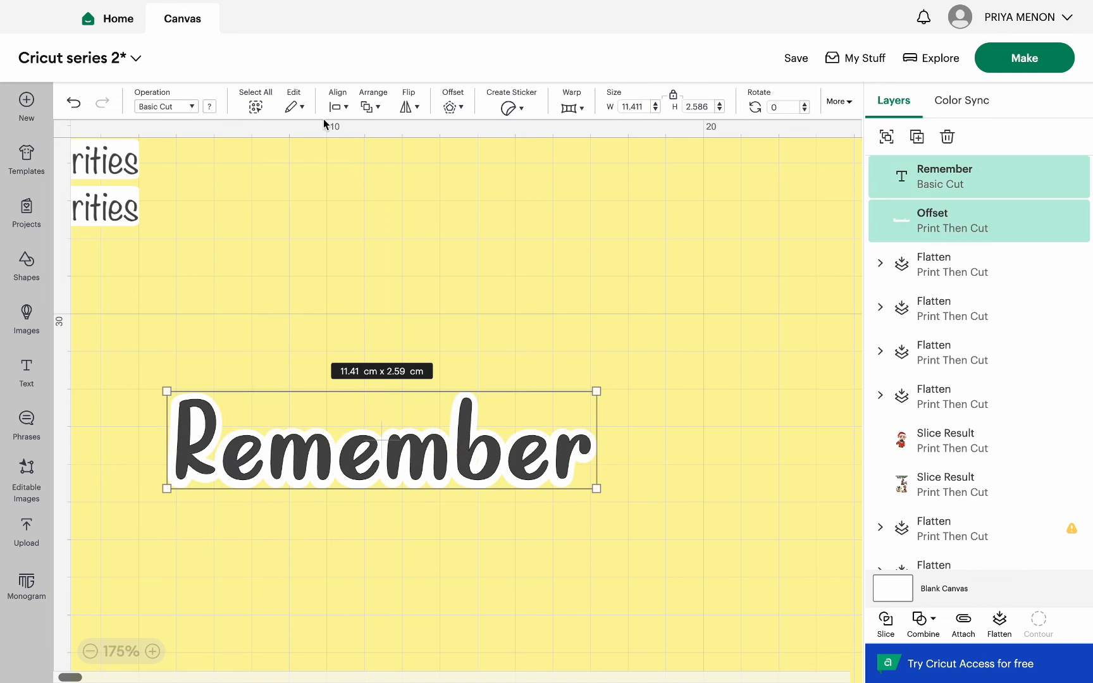
click(345, 110)
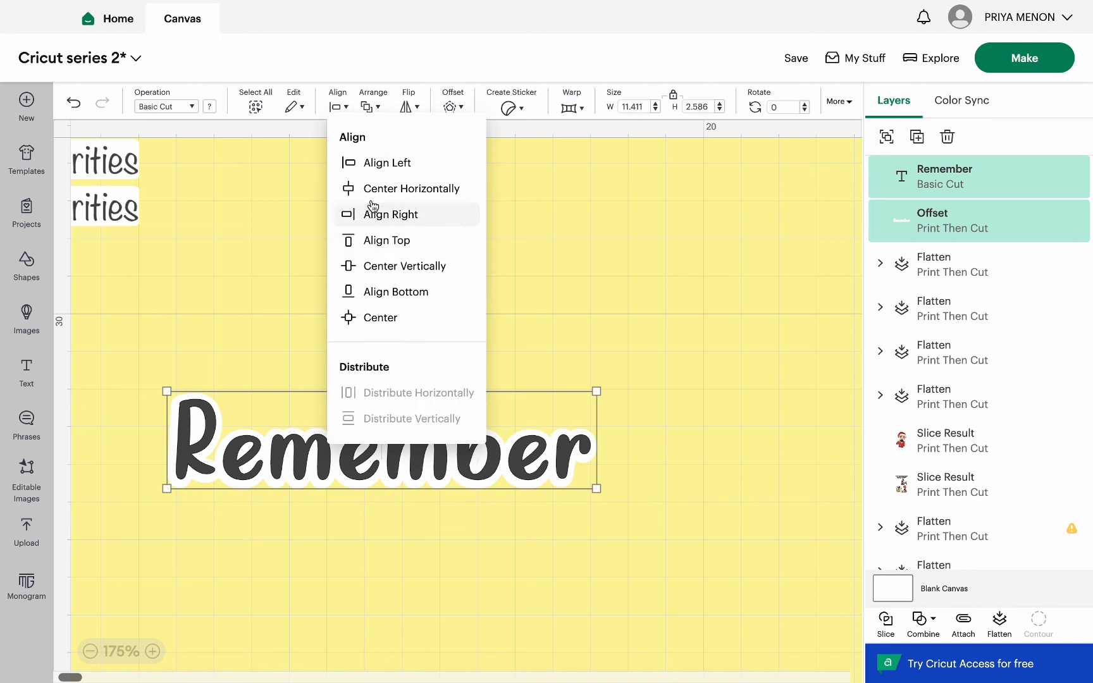
click(407, 323)
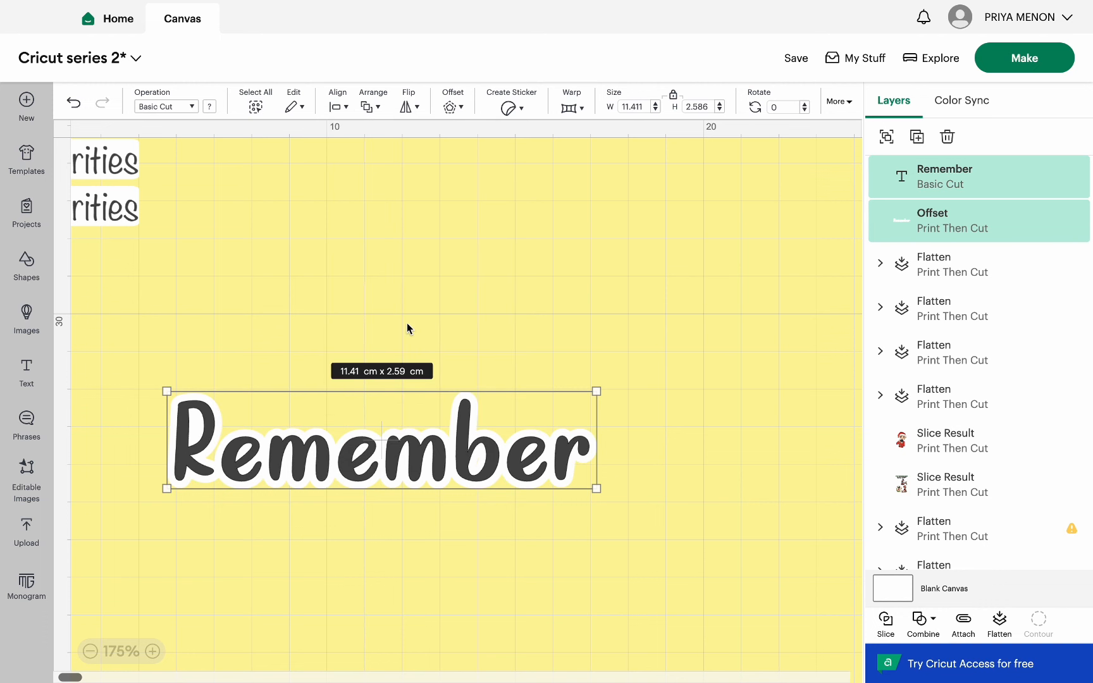
drag(139, 353, 589, 514)
click(603, 329)
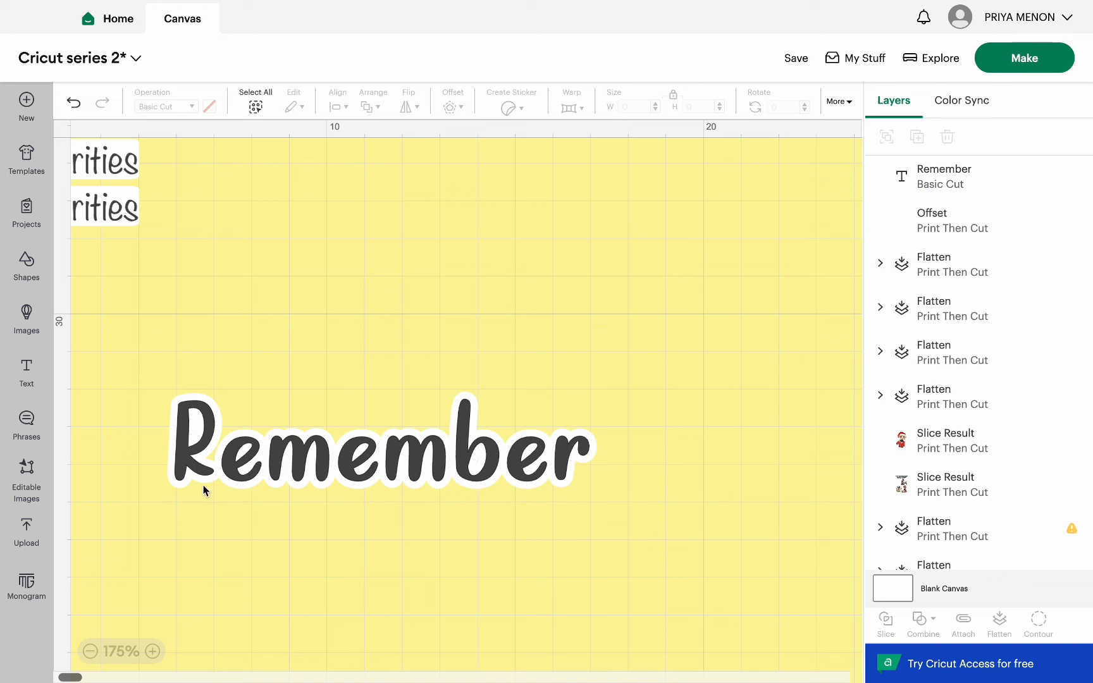
Add a free circle shape and move it so it overlaps the upper edge of the "Remember" sticker.
click(24, 265)
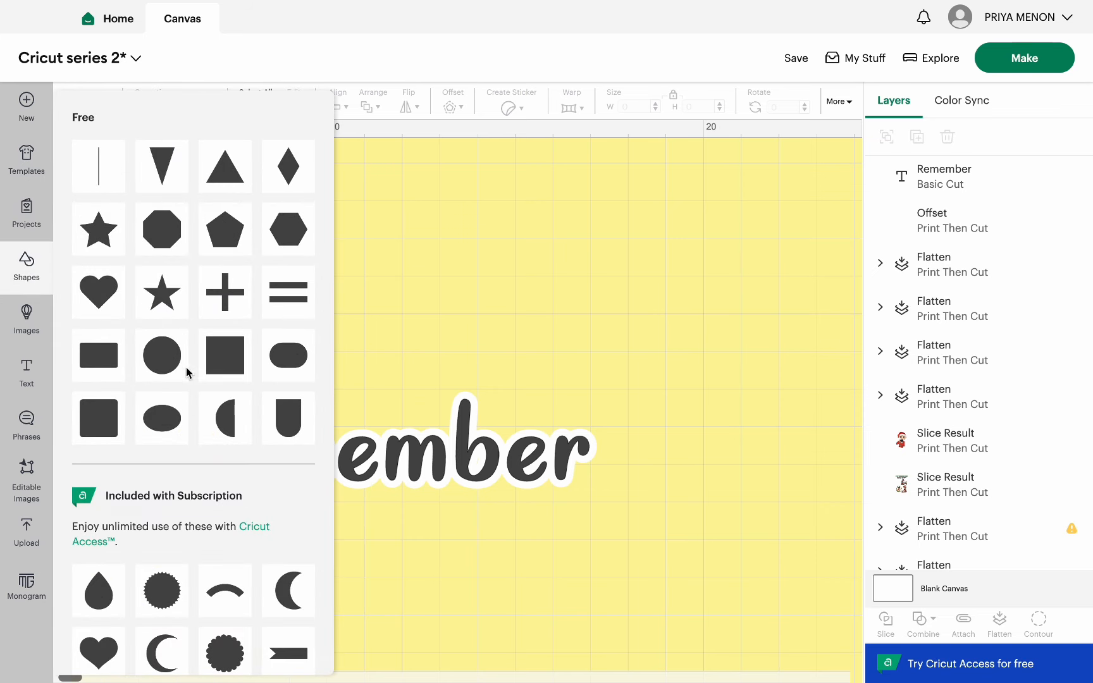
click(163, 365)
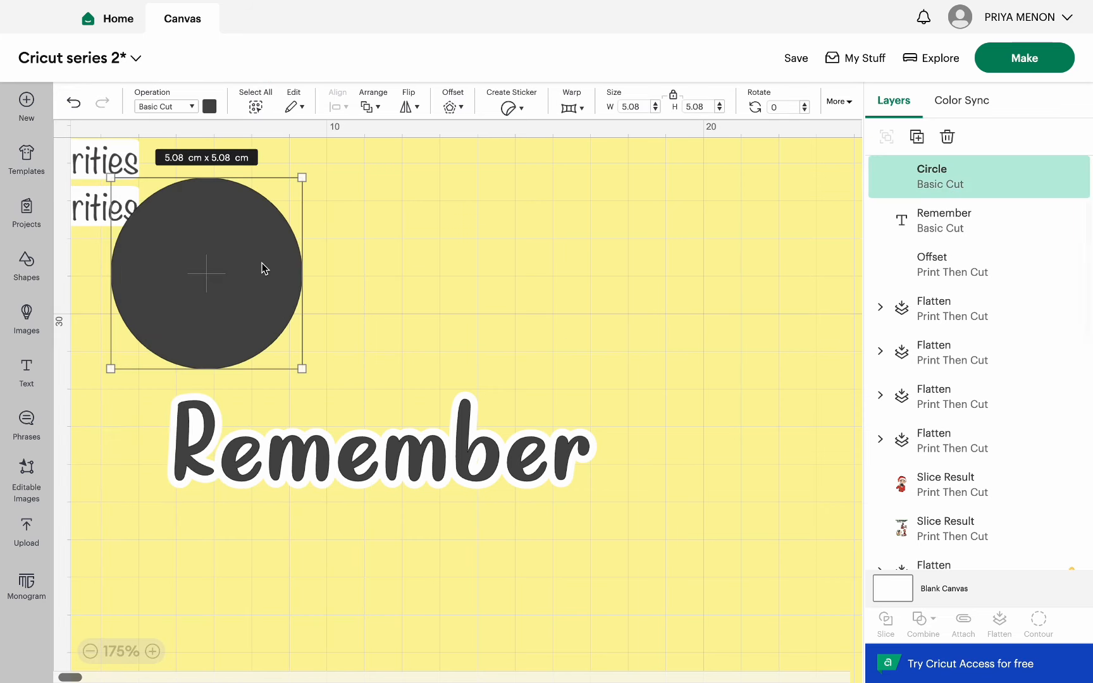
drag(260, 265, 321, 328)
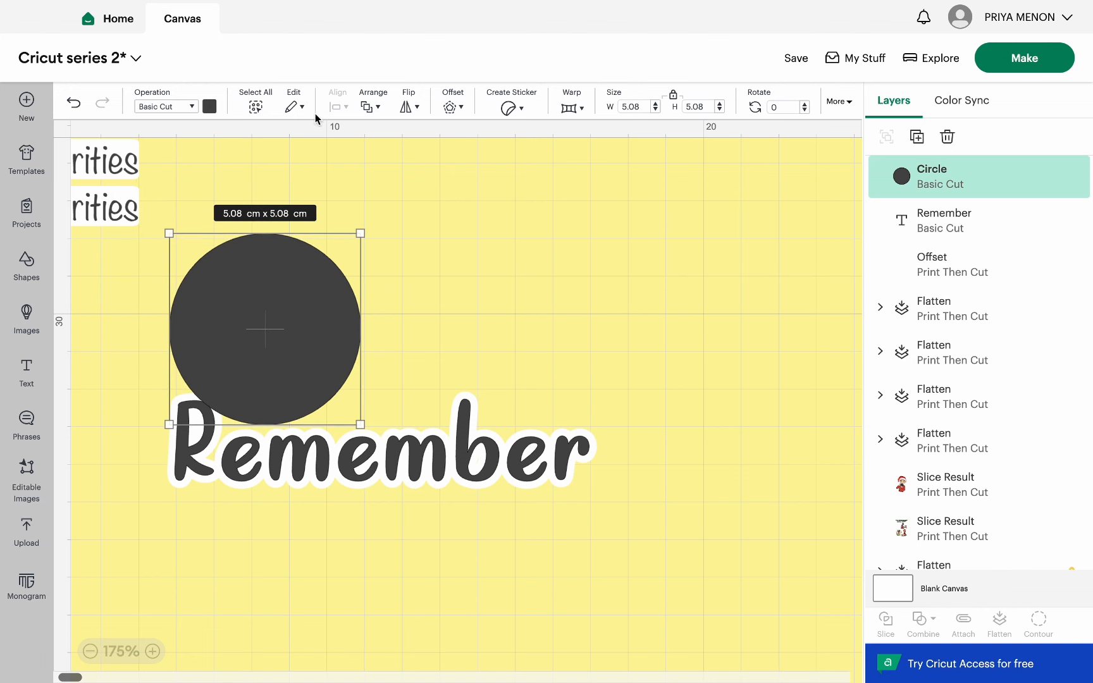
Change the circle's operation to Print Then Cut and colour it white.
click(169, 112)
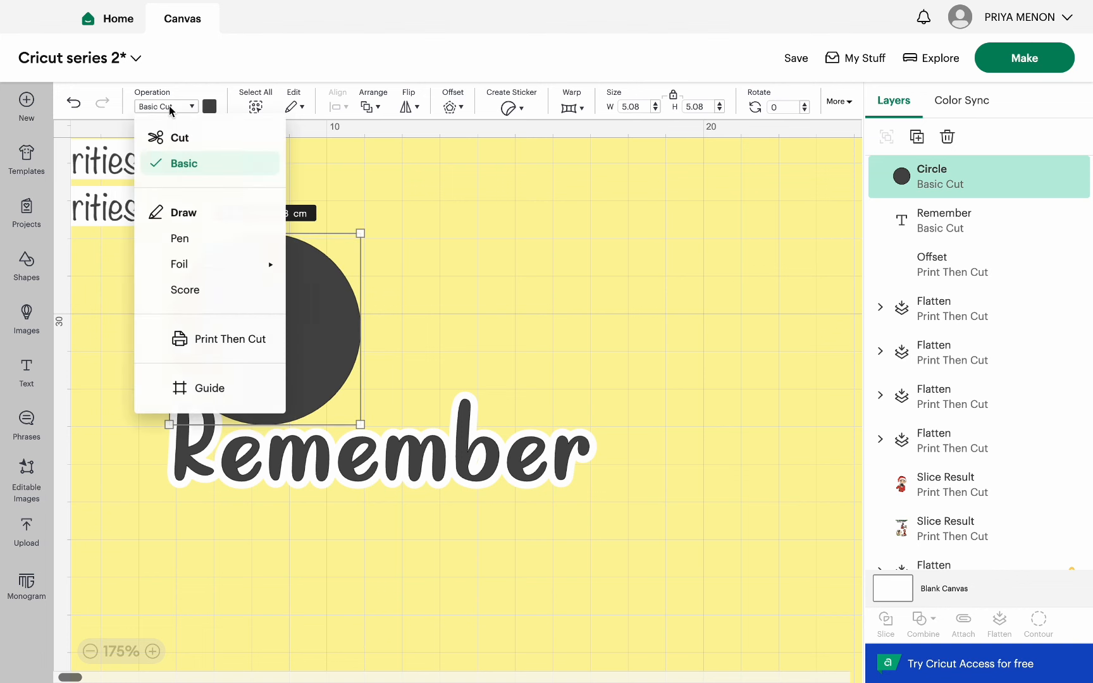
click(246, 338)
click(209, 107)
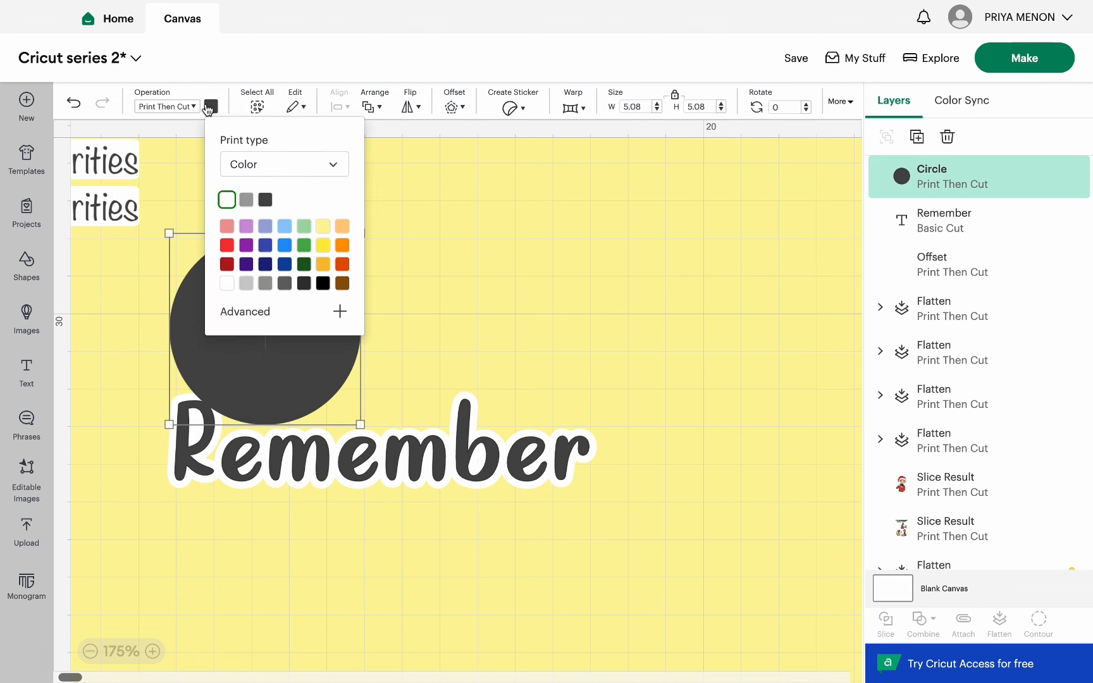
click(226, 201)
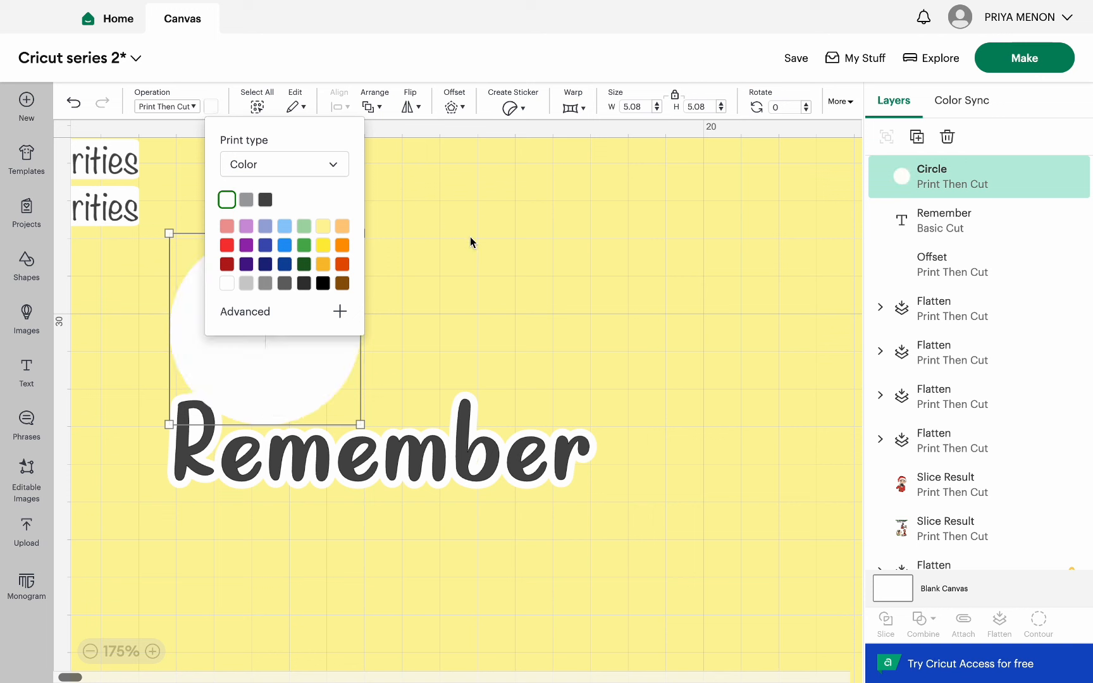
click(513, 318)
click(298, 396)
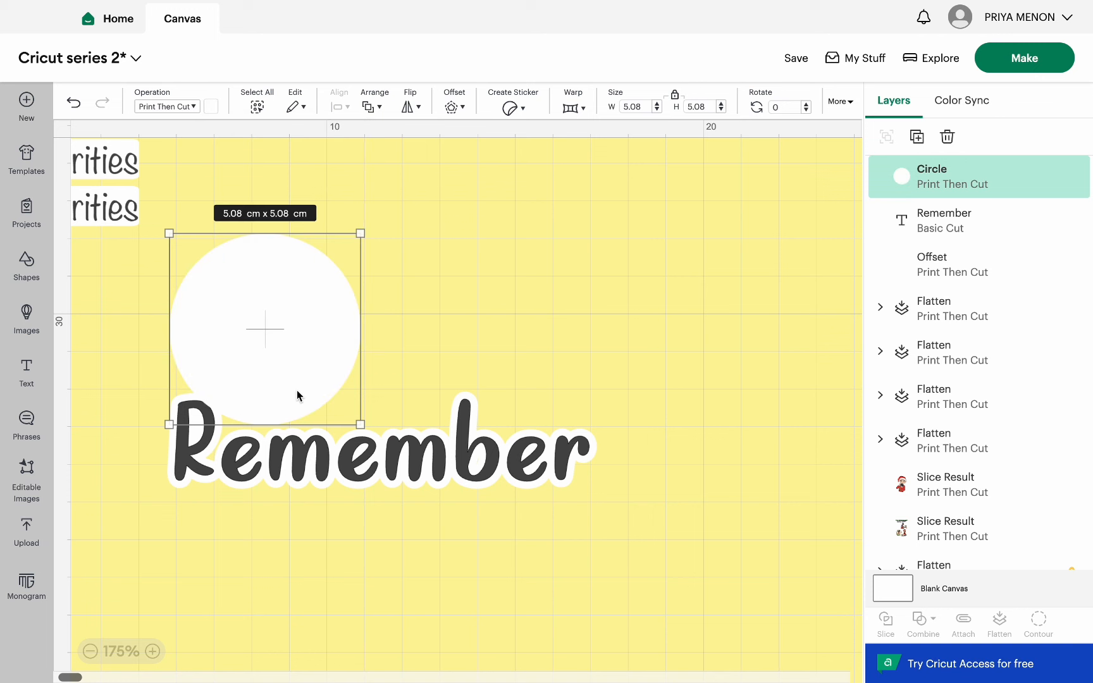
Unlock the circle's proportions, flatten it into an ellipse about 6.81 × 2.04 cm, and place it over the first letters of "Remember".
click(676, 96)
drag(360, 233, 426, 348)
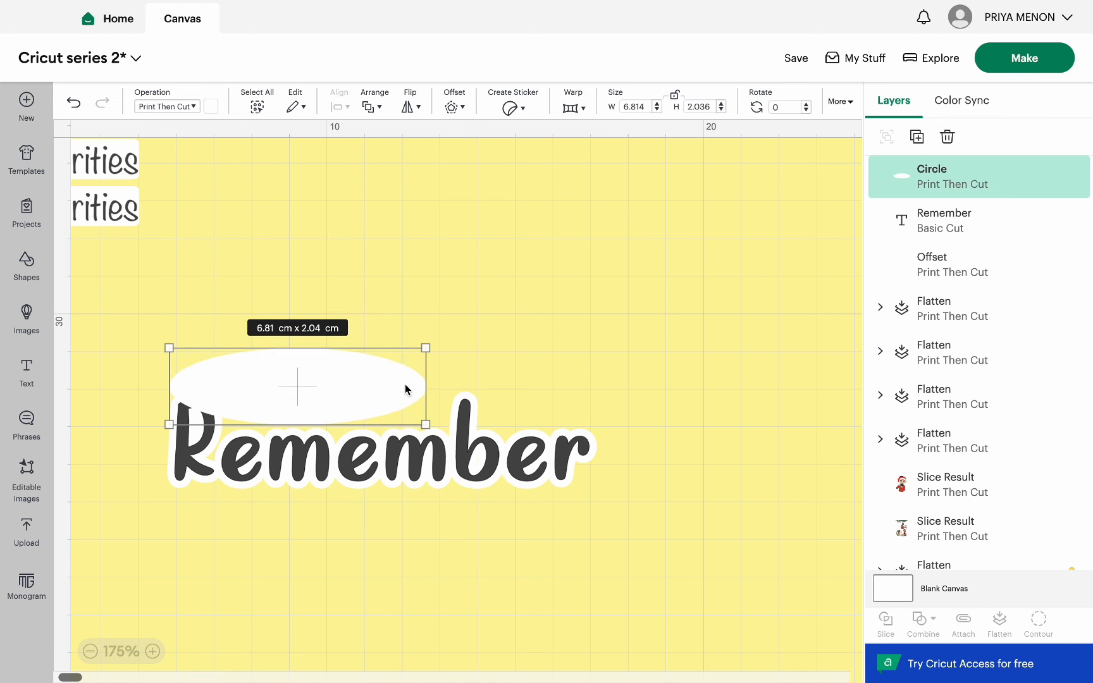
drag(393, 388, 410, 457)
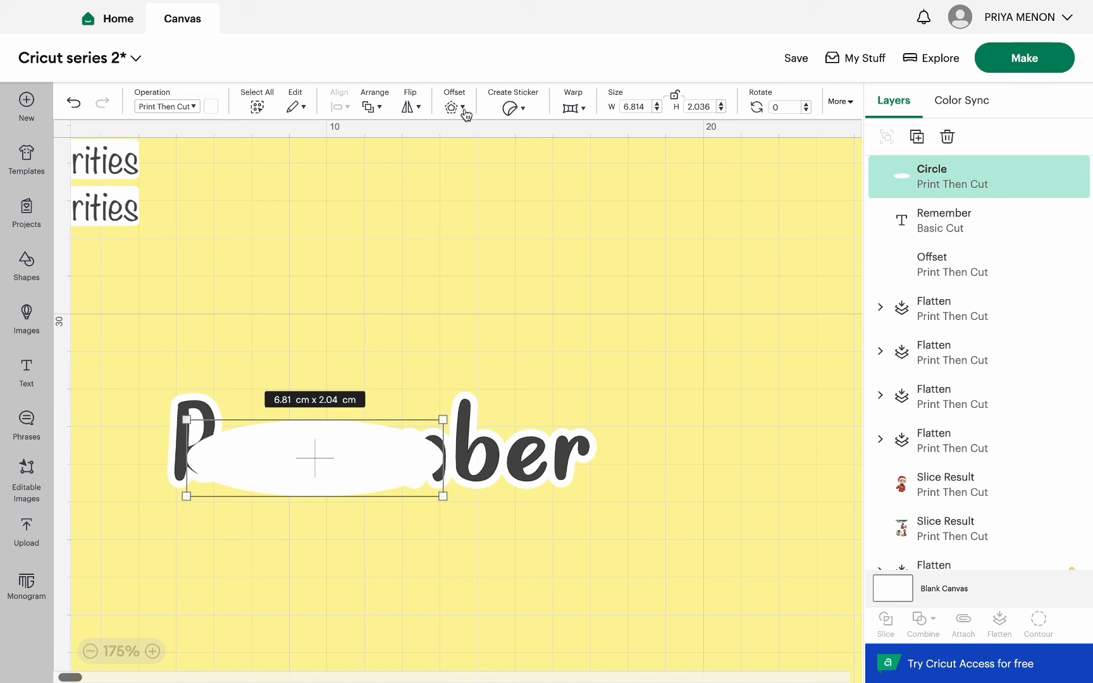
Send the white ellipse to the back and stretch it across the full width of the word "Remember".
click(365, 107)
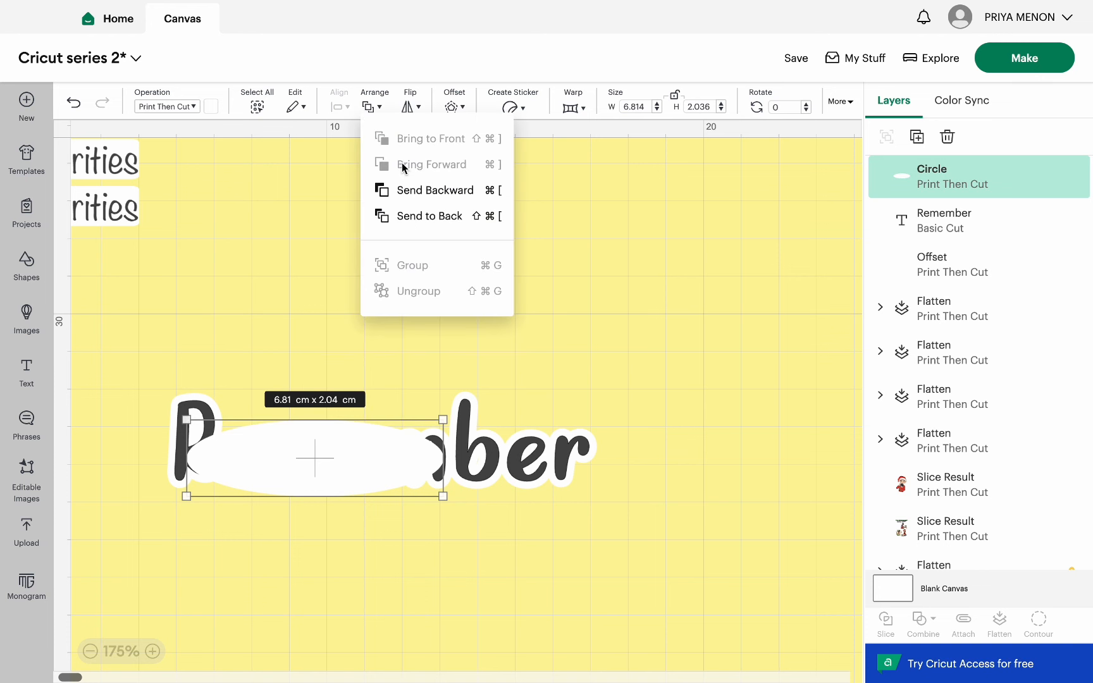
click(414, 218)
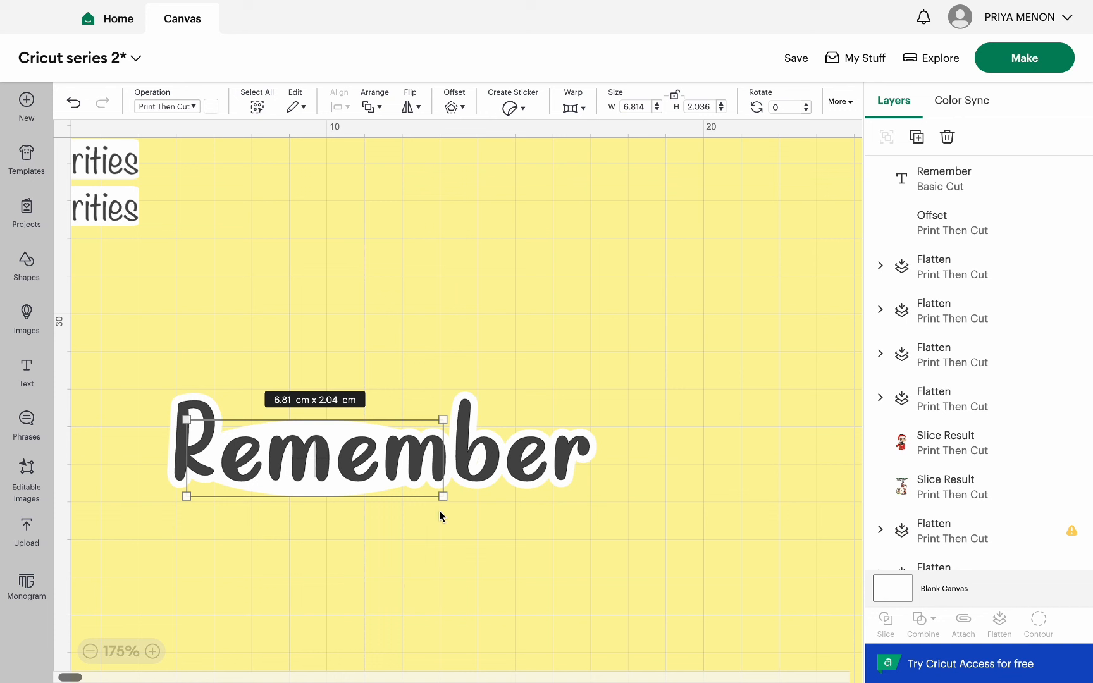
drag(443, 420, 596, 433)
click(611, 352)
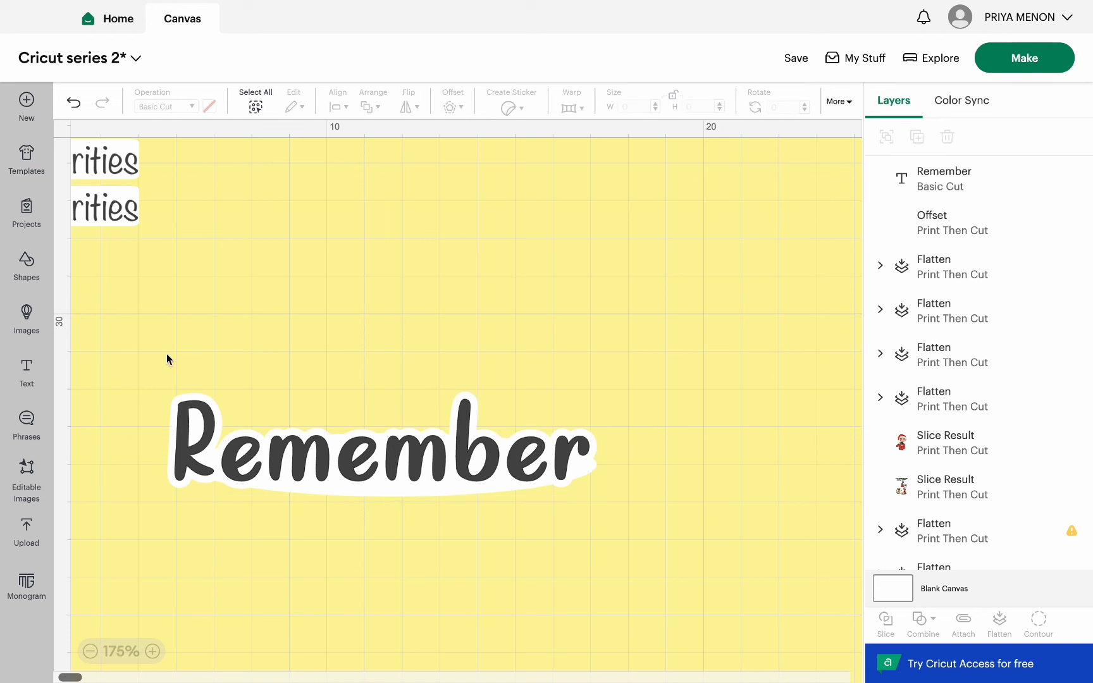
Select the "Remember" text, its offset and the ellipse, then attach and flatten them into one sticker.
drag(145, 357, 628, 531)
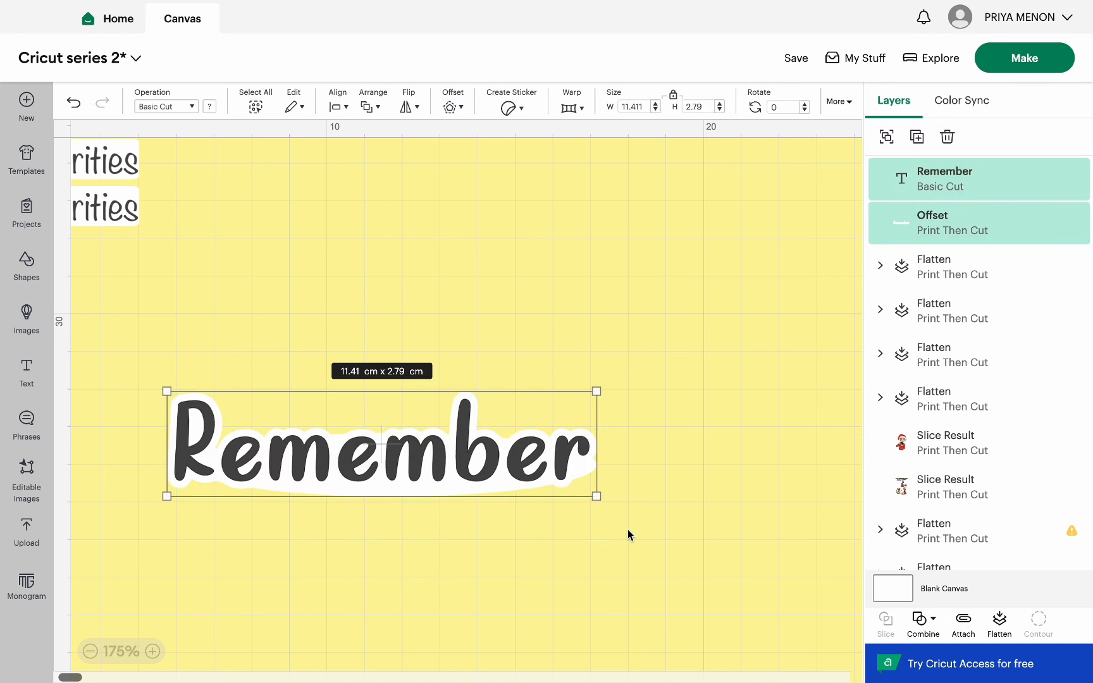
click(964, 621)
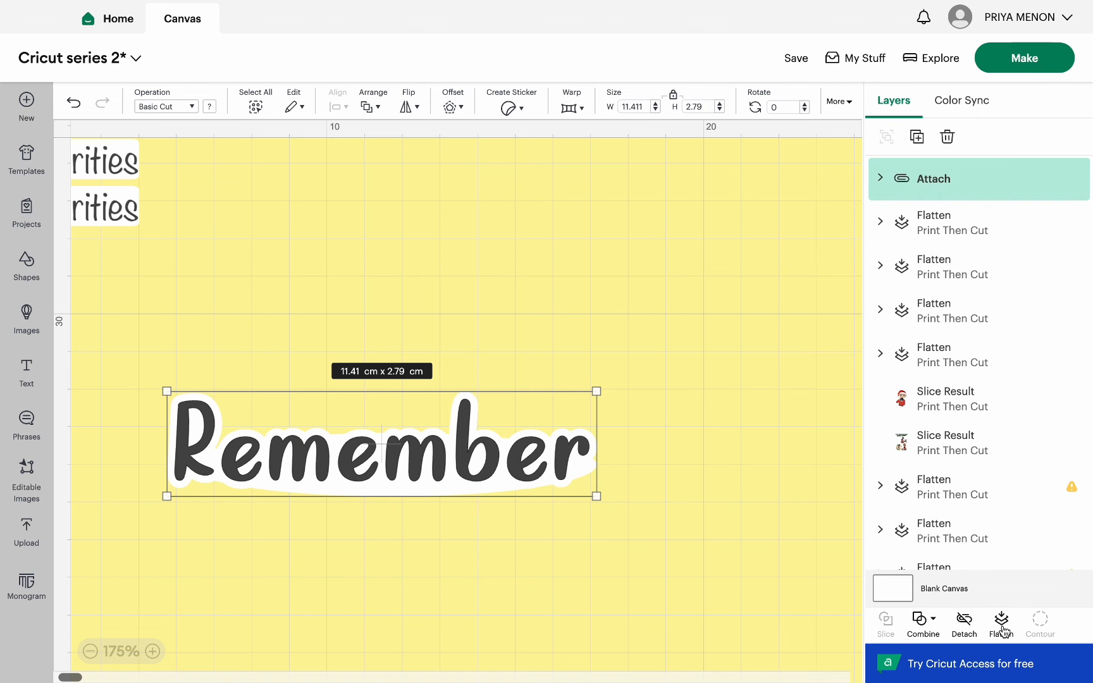
click(1002, 622)
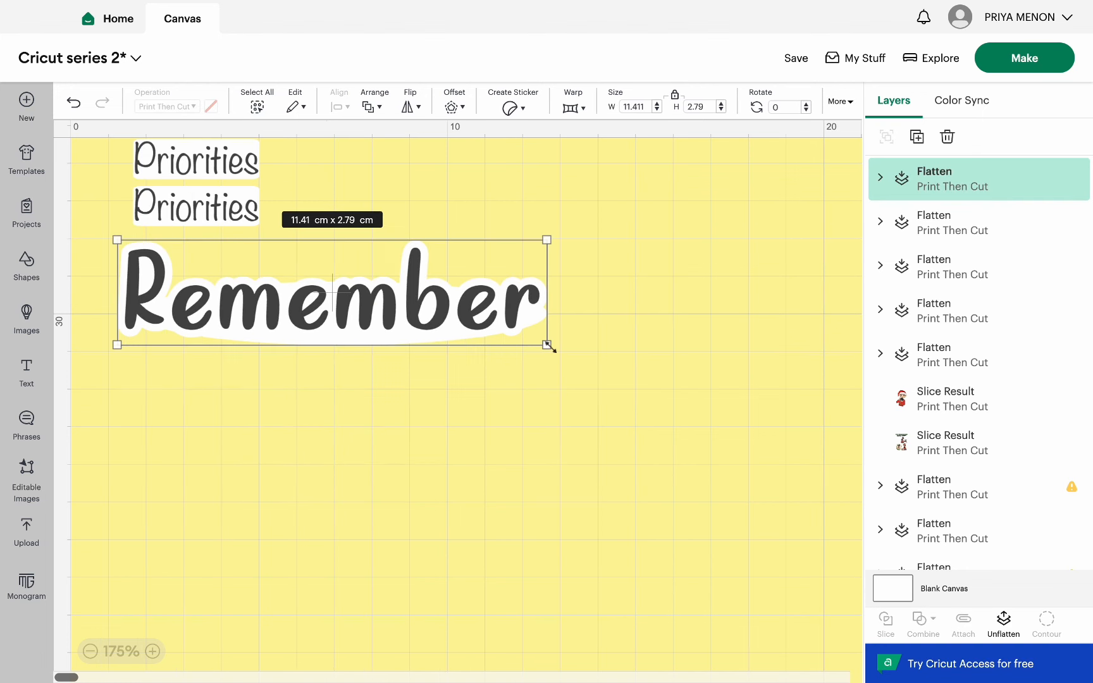
Shrink the "Remember" sticker to about 3.45 × 0.84 cm beneath the "Priorities" column and place a duplicate directly under it.
drag(548, 346, 245, 230)
click(154, 274)
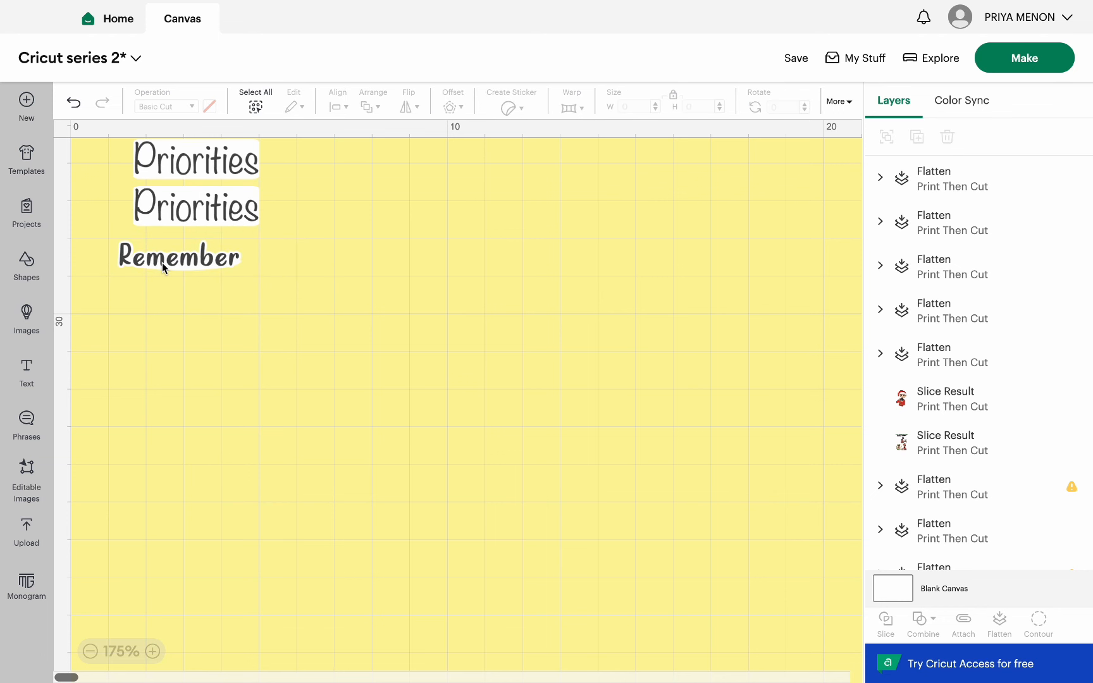
mouse_move(162, 261)
mouse_down()
mouse_move(194, 257)
mouse_move(179, 251)
mouse_up()
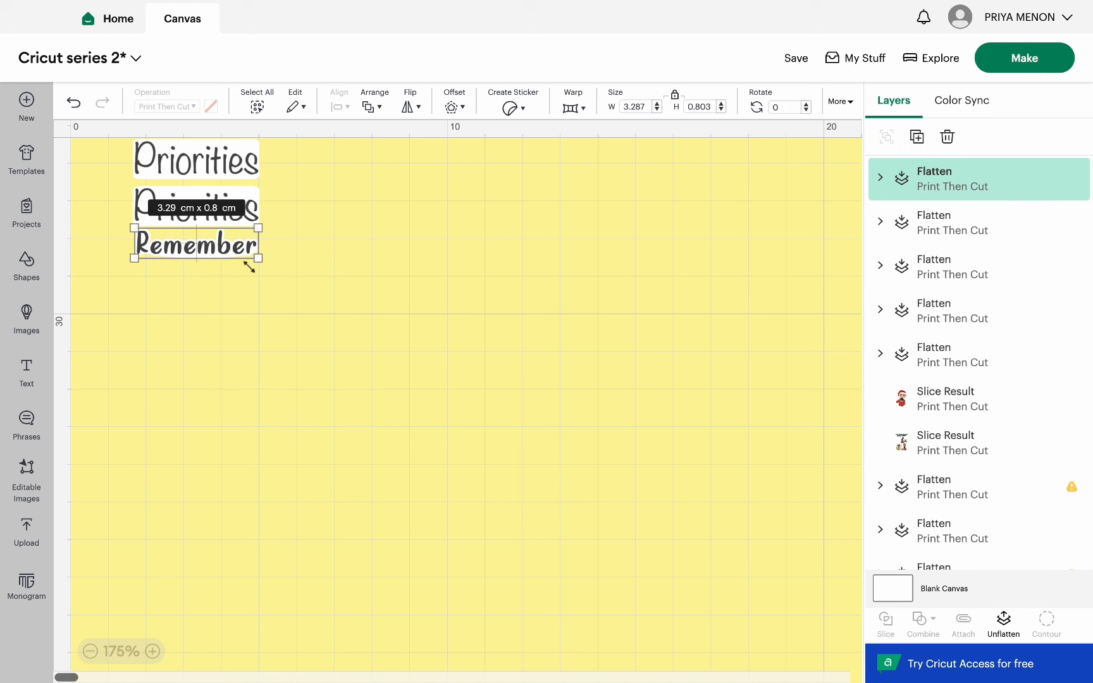
drag(260, 260, 241, 251)
click(331, 259)
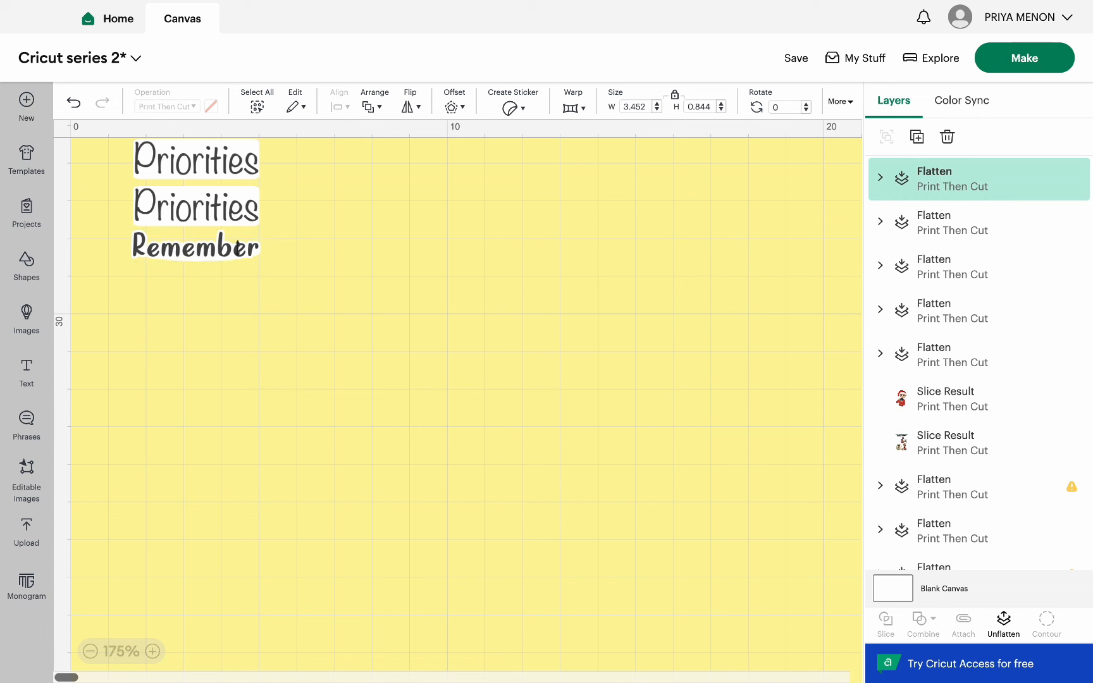
click(912, 137)
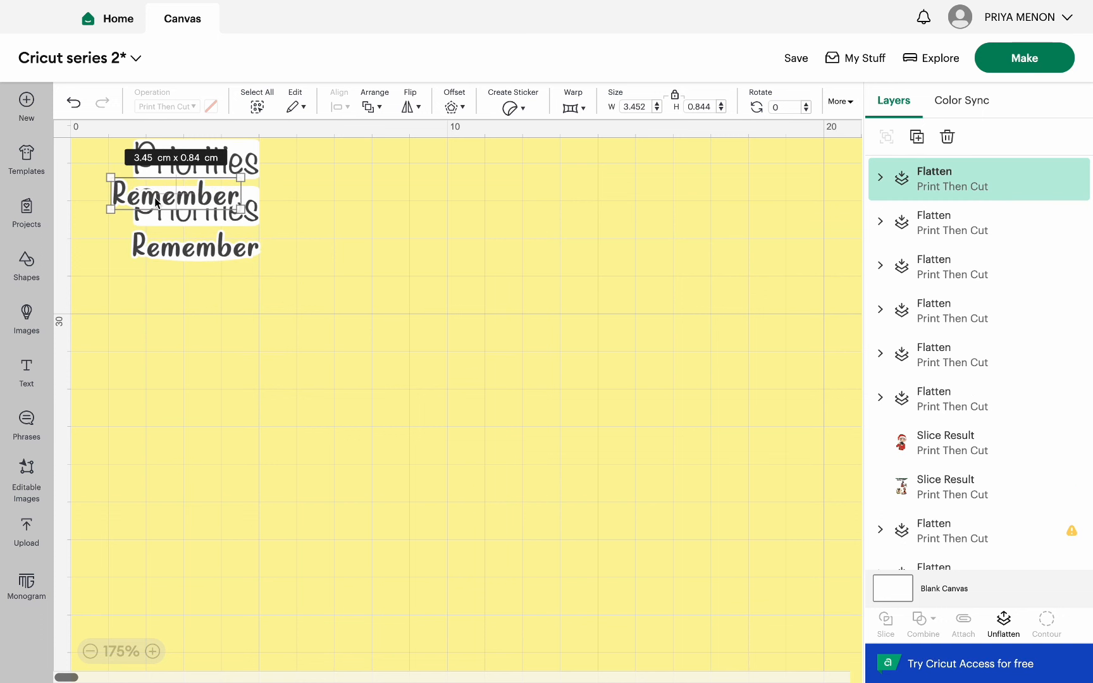
drag(156, 202, 173, 283)
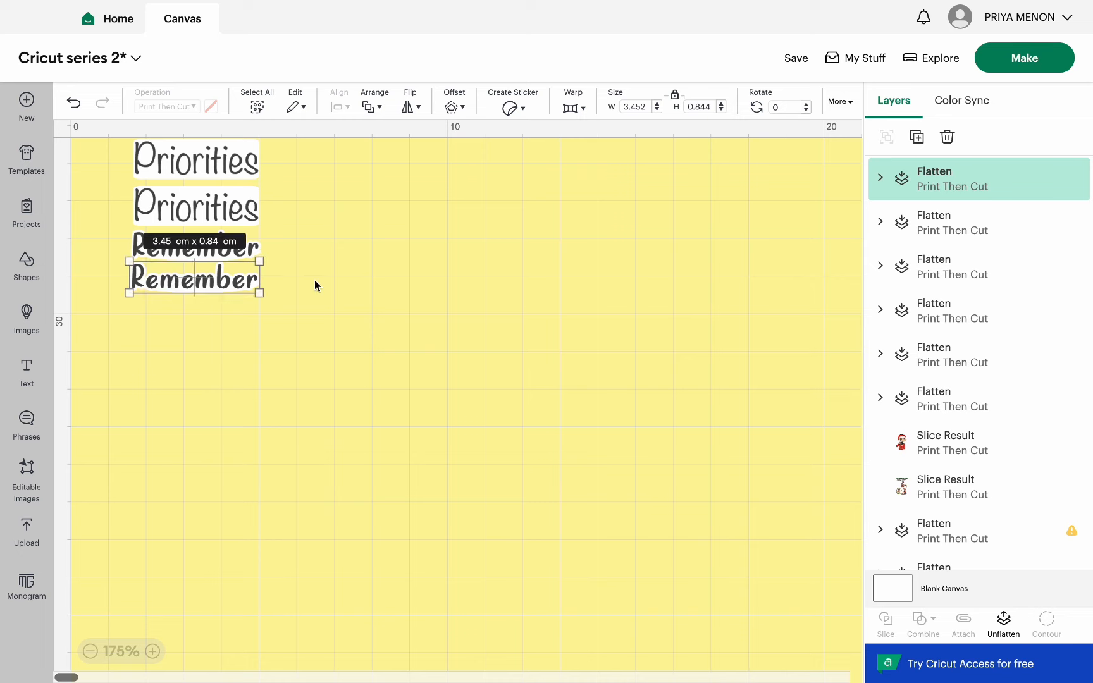
Select all four "Priorities" and both "Remember" labels, then attach and flatten them into one print-then-cut piece.
scroll(450, 279, up, 1)
scroll(451, 285, up, 3)
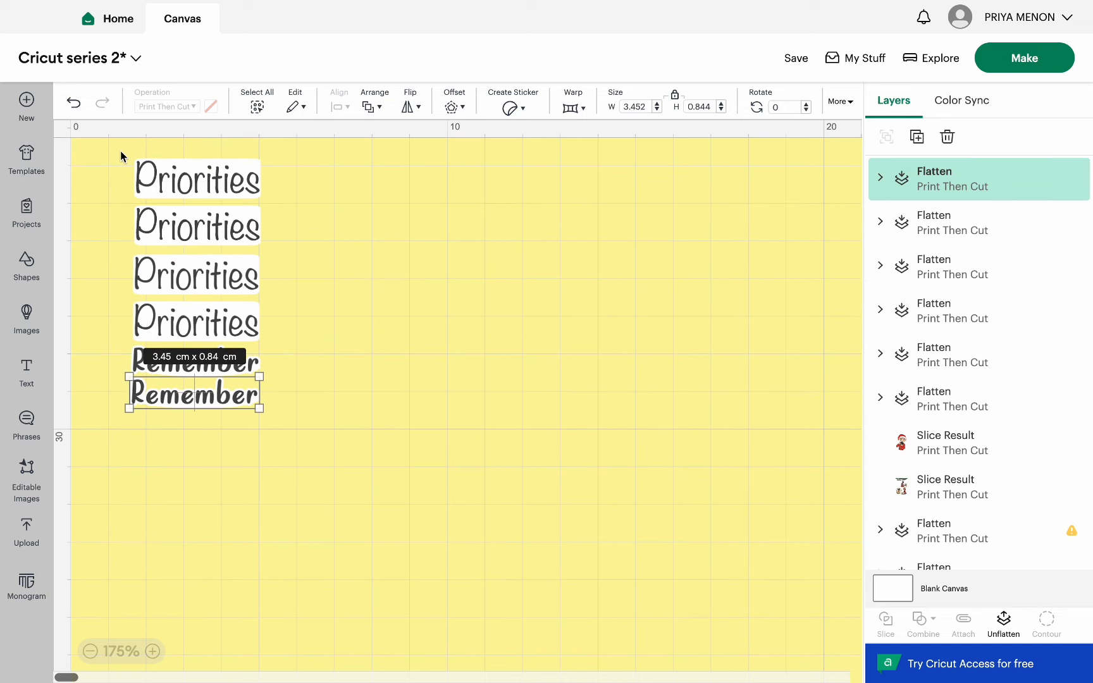
drag(120, 150, 287, 447)
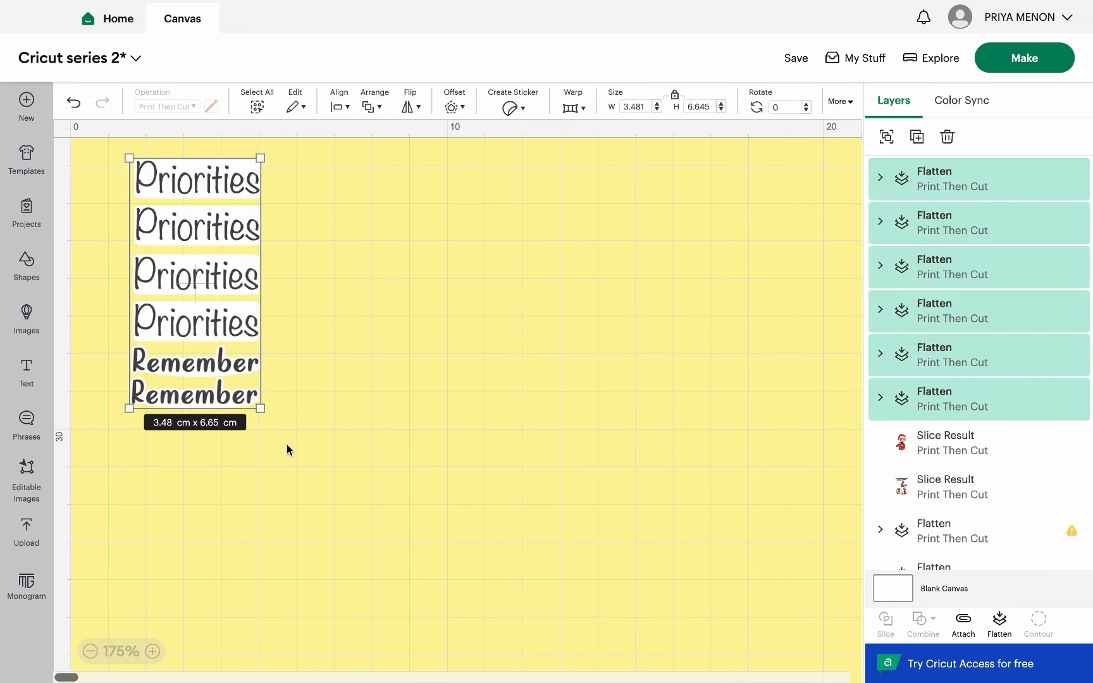
click(977, 628)
click(1009, 631)
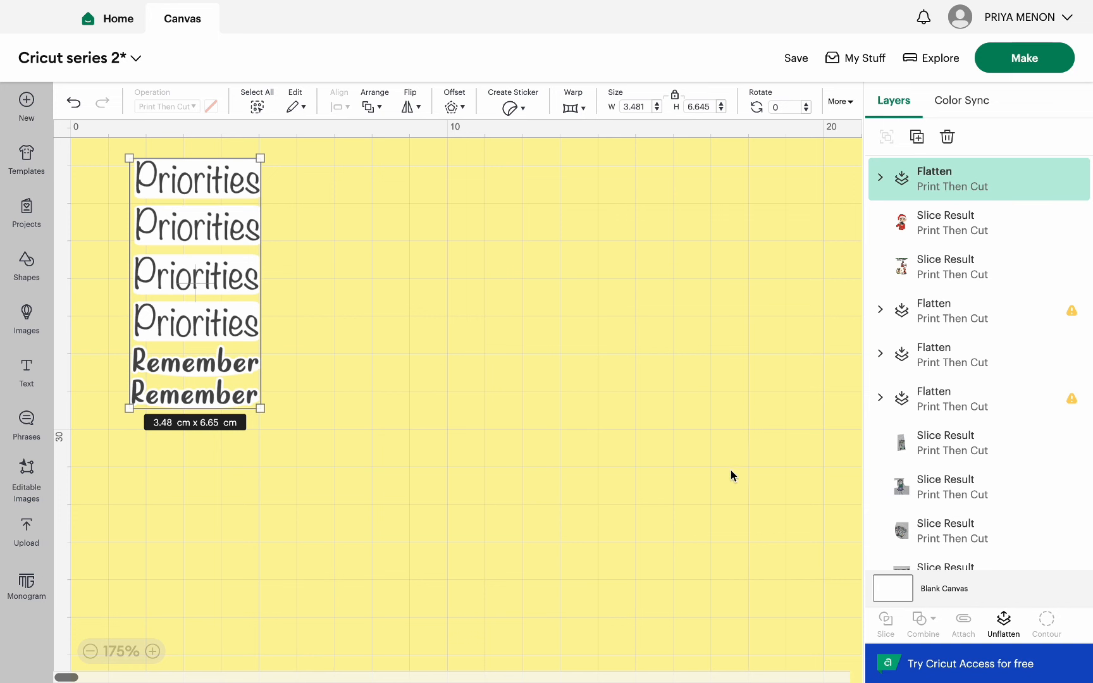
Save the changes to the existing "Cricut series 2" project.
scroll(537, 472, up, 3)
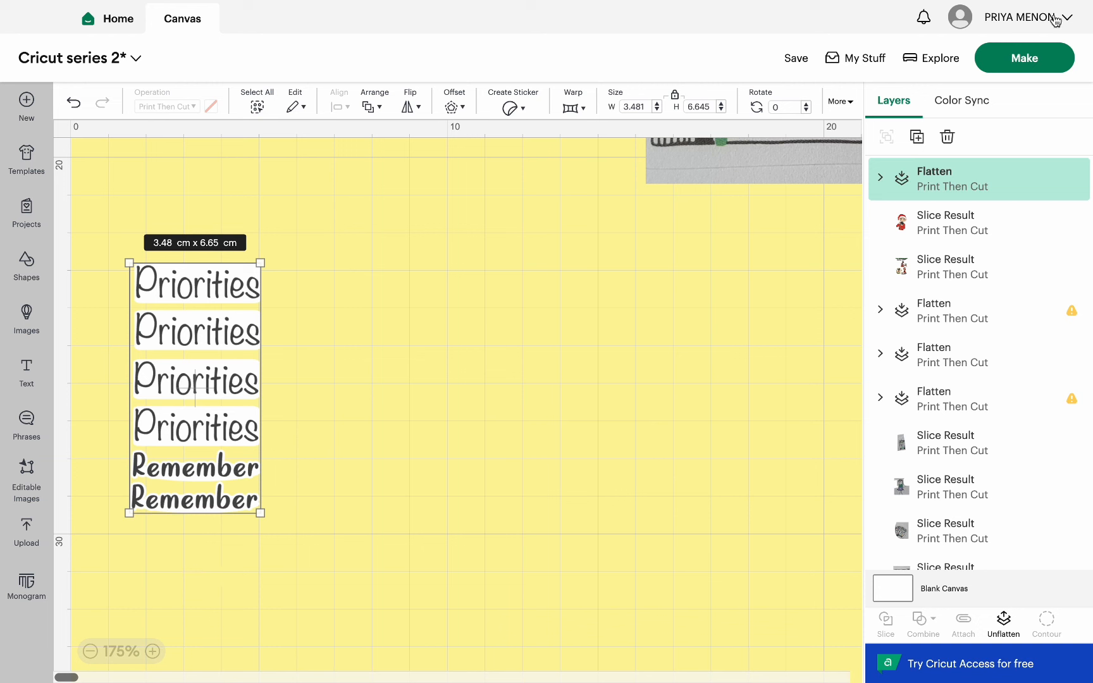
click(798, 59)
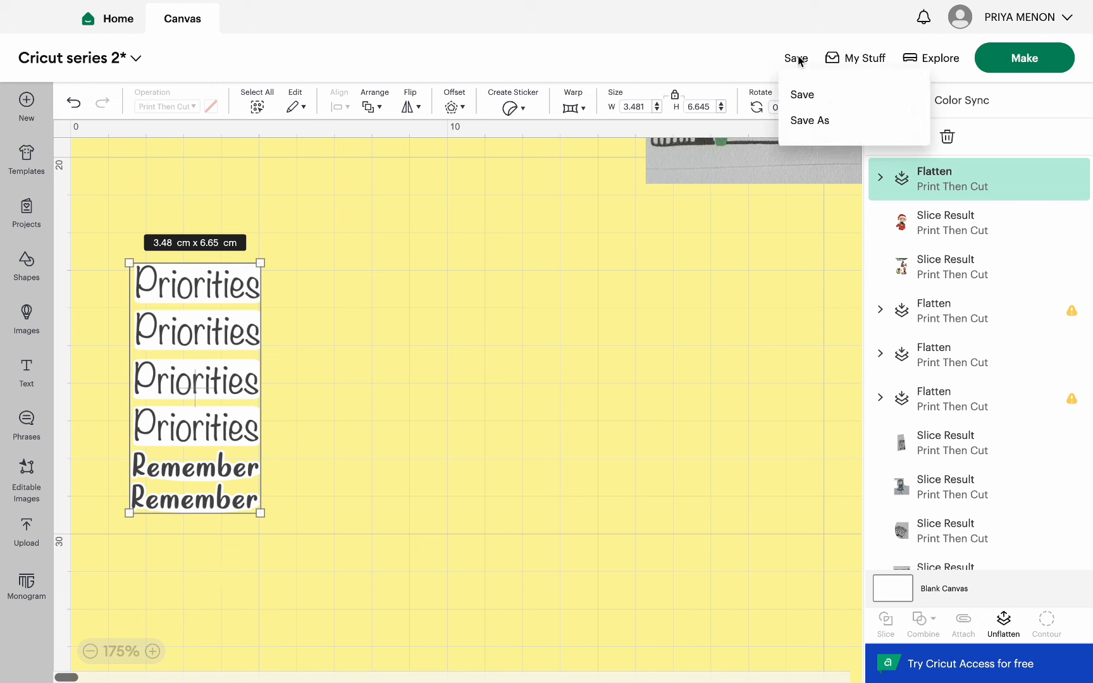
click(801, 94)
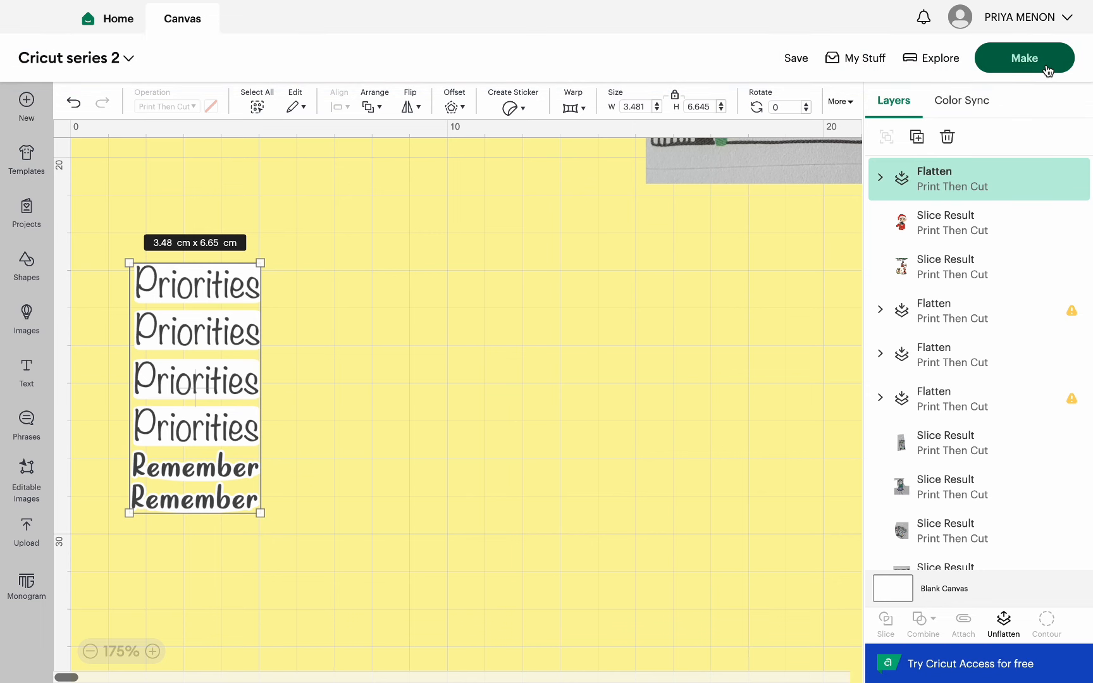
Send the project to mat preparation and review the layouts of mats 7 and 11, leaving for the home page when done.
click(1045, 67)
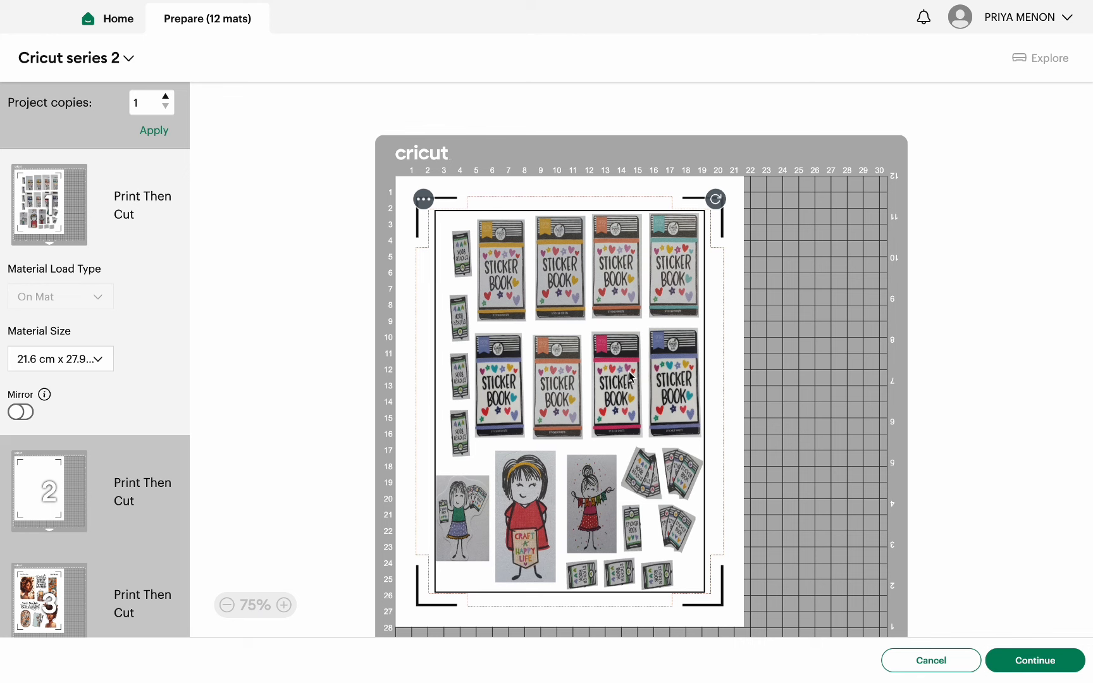
scroll(78, 558, down, 10)
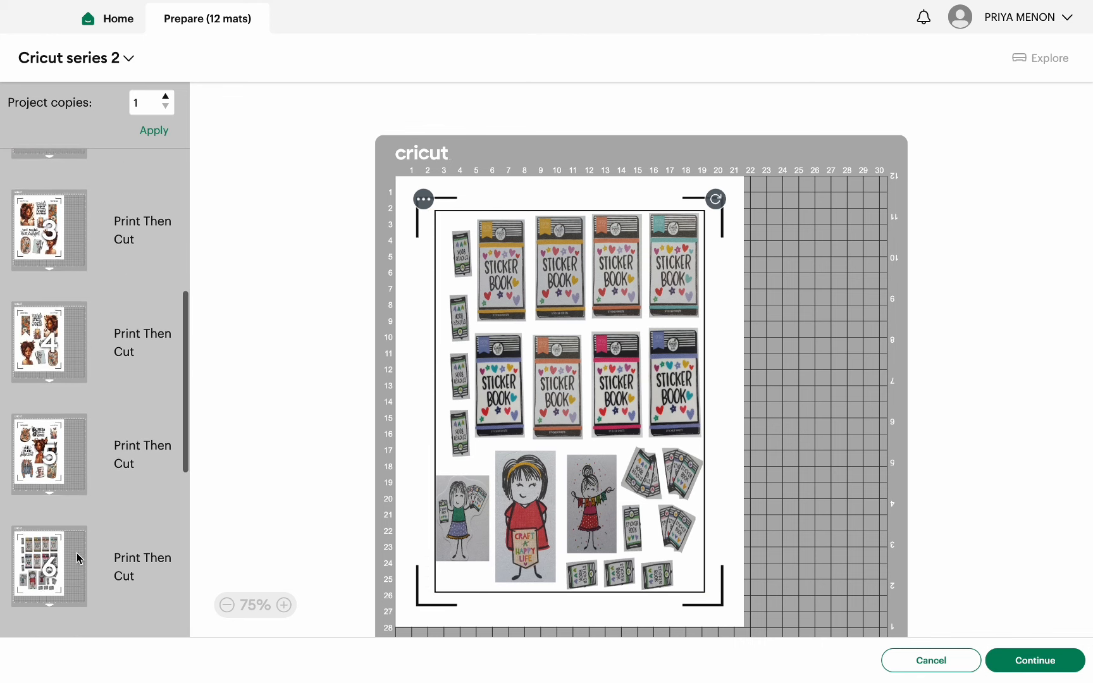
scroll(78, 558, down, 8)
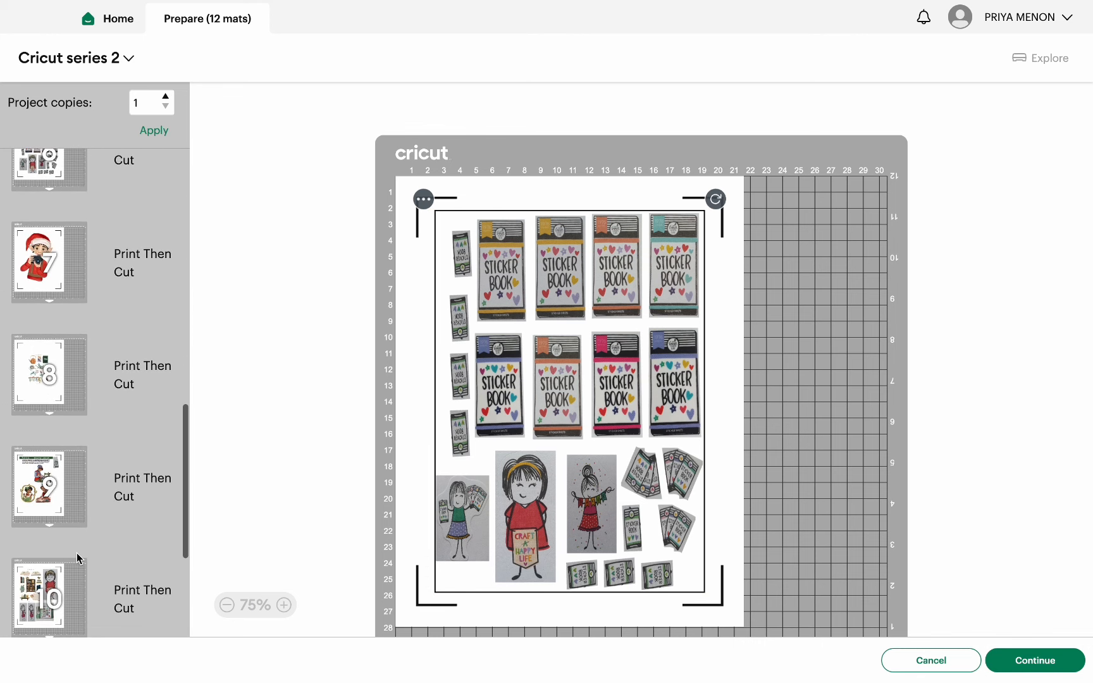
click(54, 258)
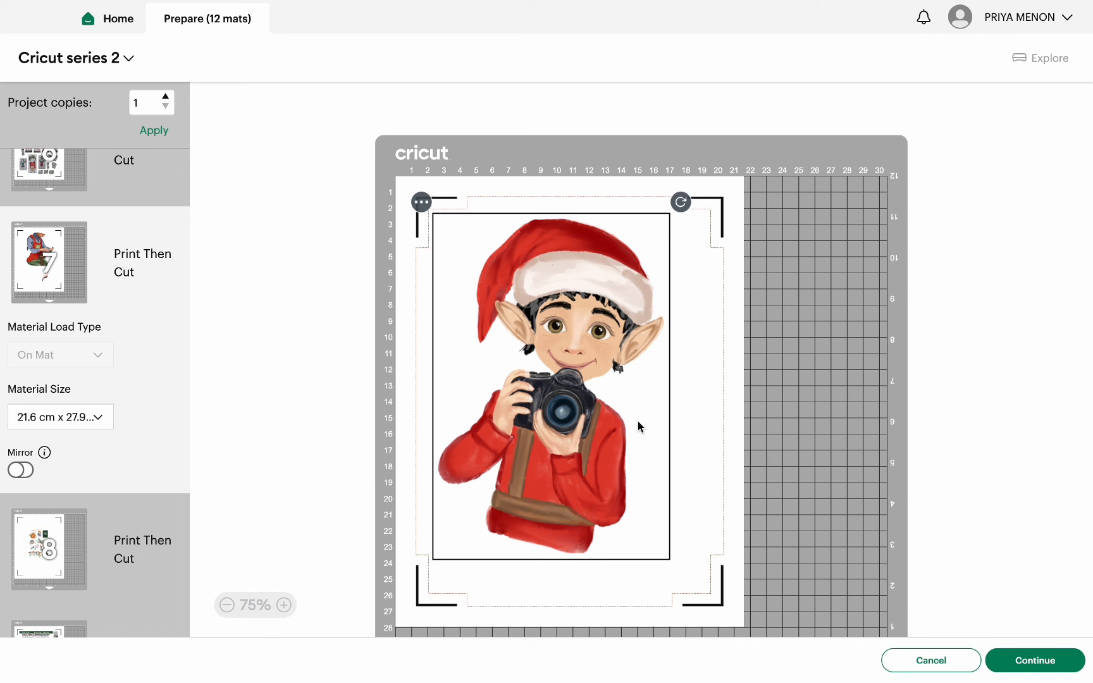
scroll(92, 576, down, 5)
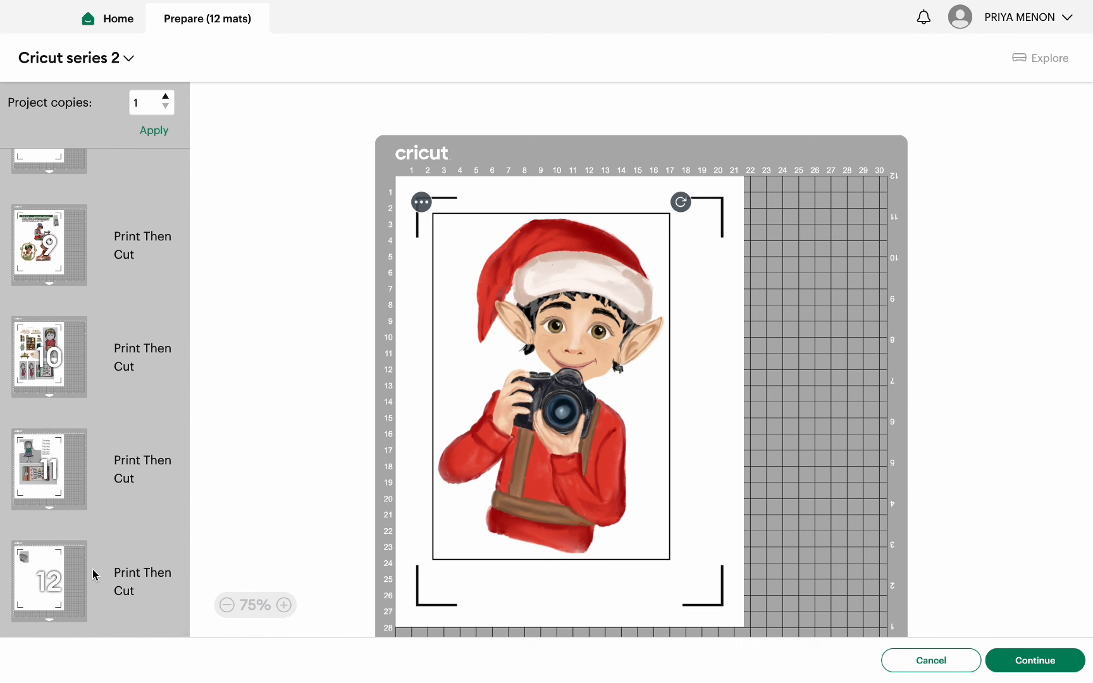
click(82, 498)
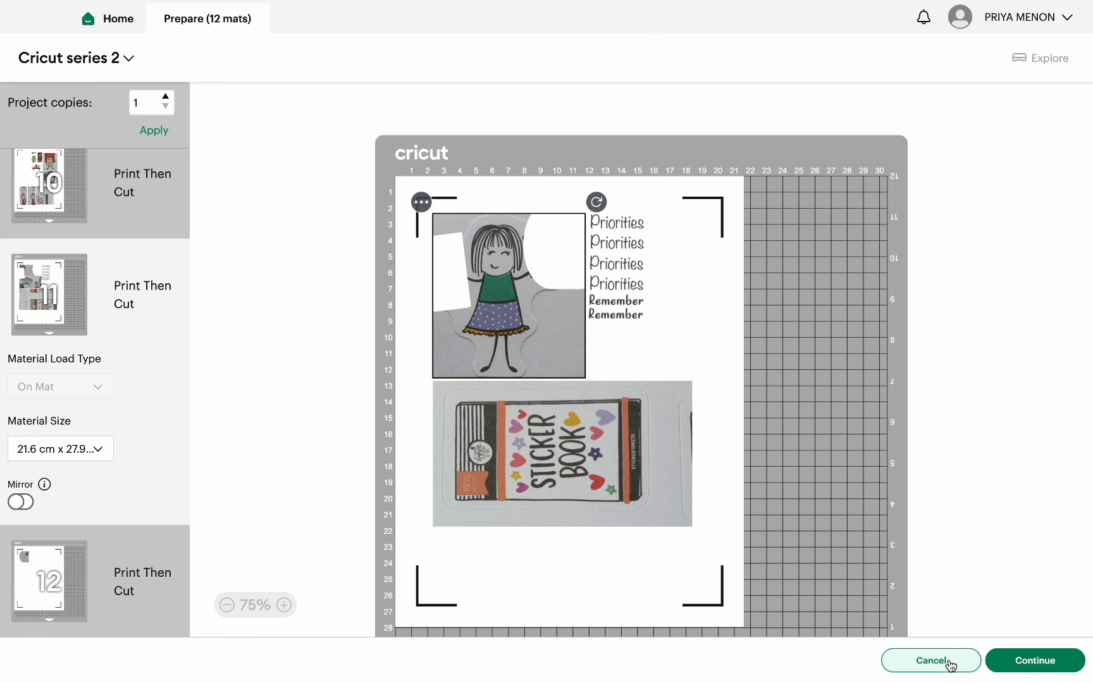
click(111, 29)
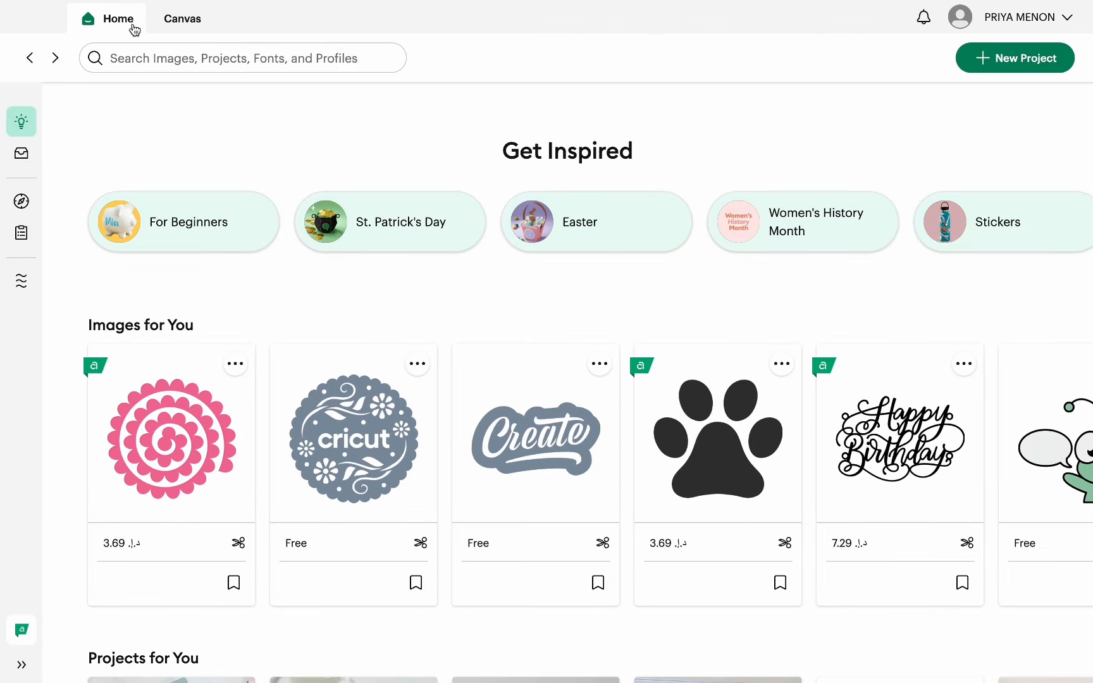